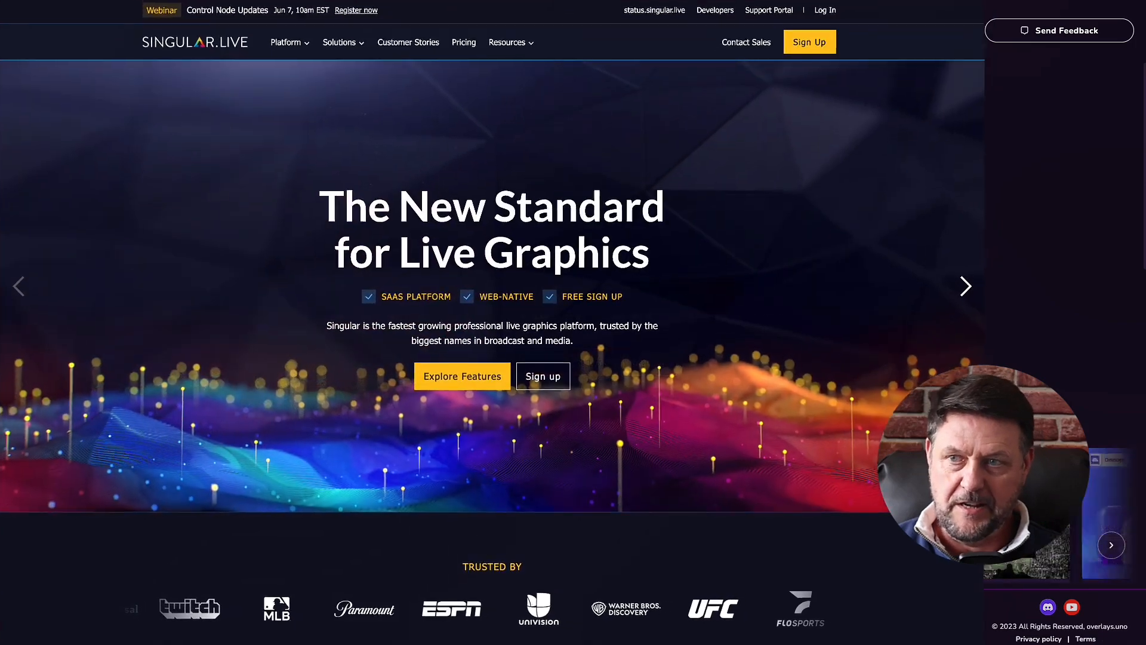
# Go to Solutions > Sports on Singular.Live and scroll through the sports page's customer stories and features.
pyautogui.scroll(-1, 492, 322)
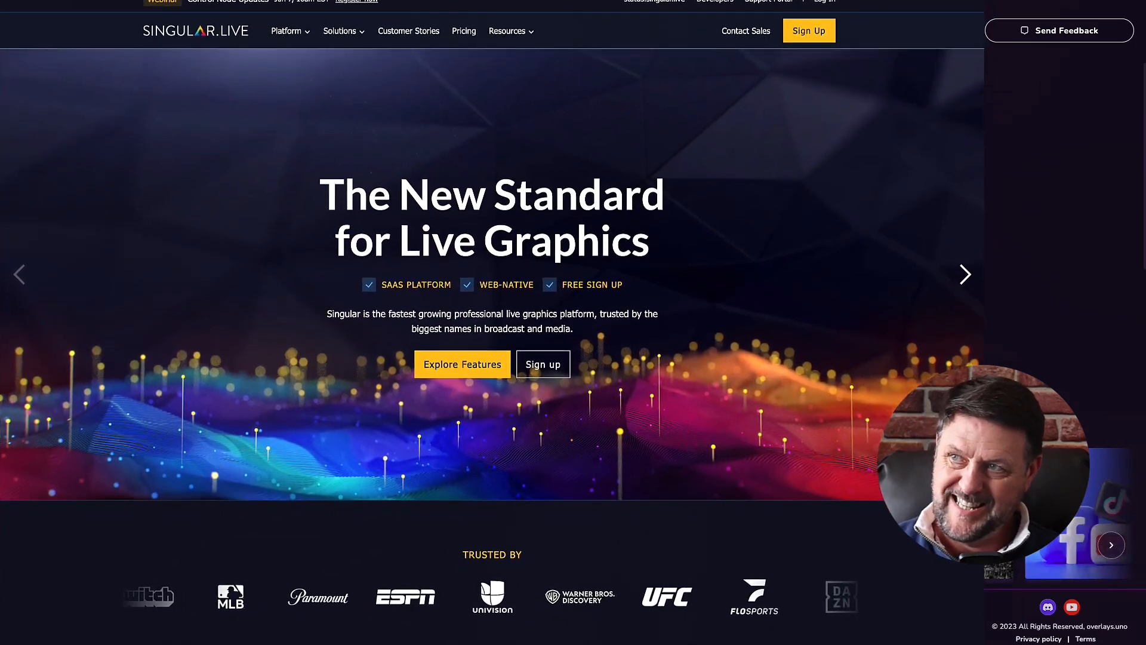
pyautogui.scroll(1, 597, 227)
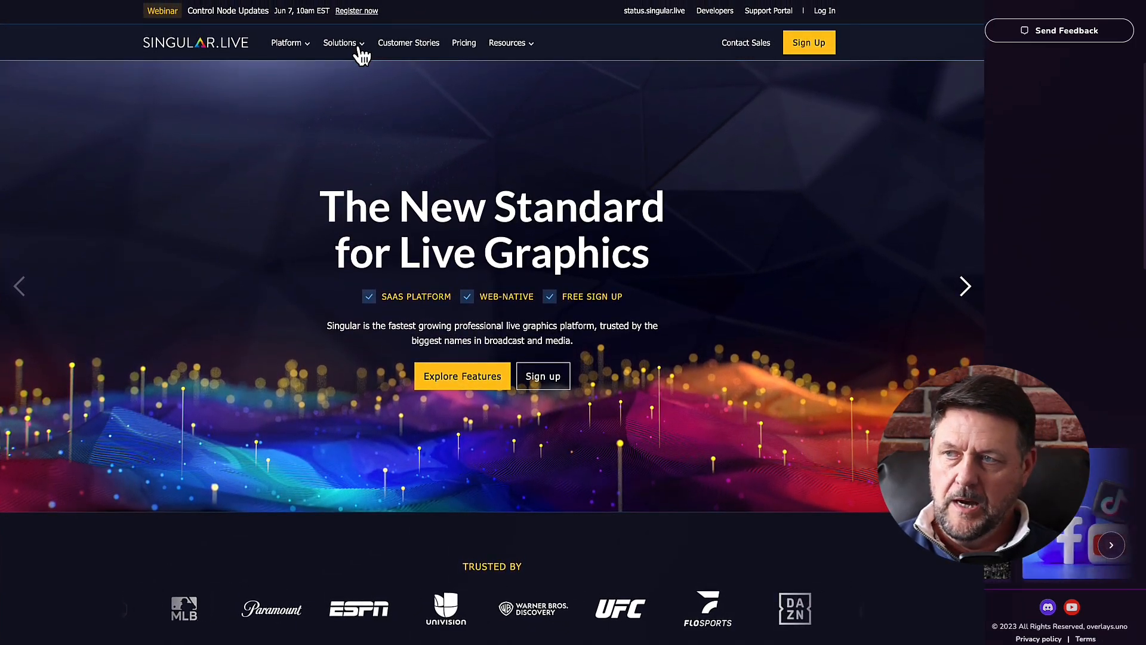
pyautogui.click(359, 48)
pyautogui.scroll(-1, 203, 125)
pyautogui.scroll(1, 200, 126)
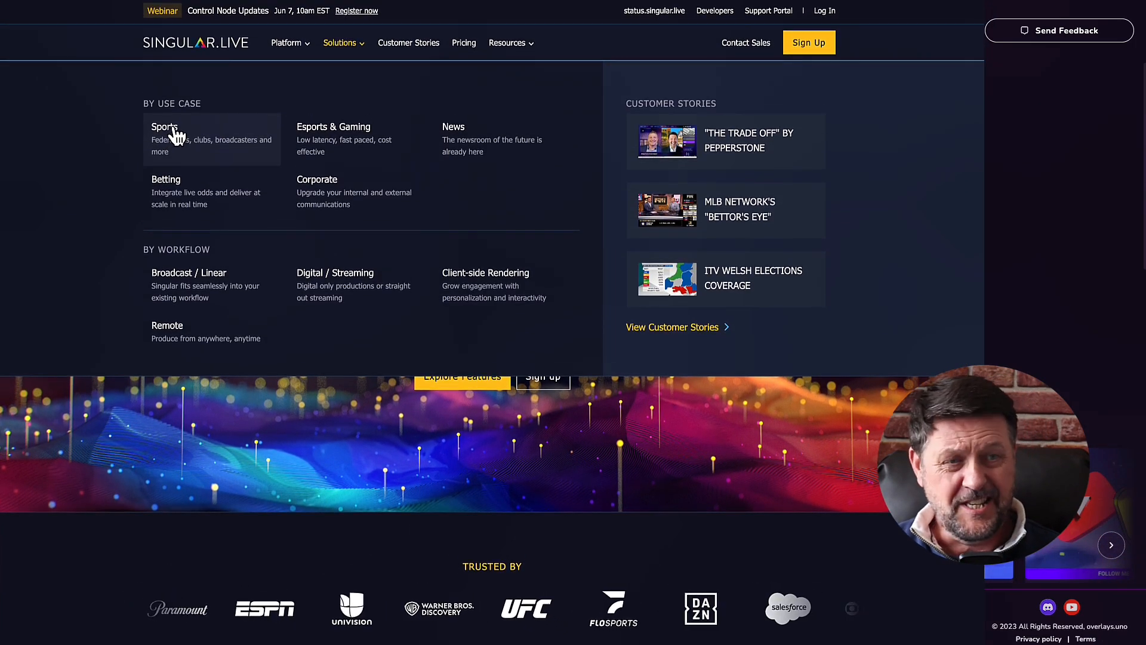
pyautogui.click(242, 156)
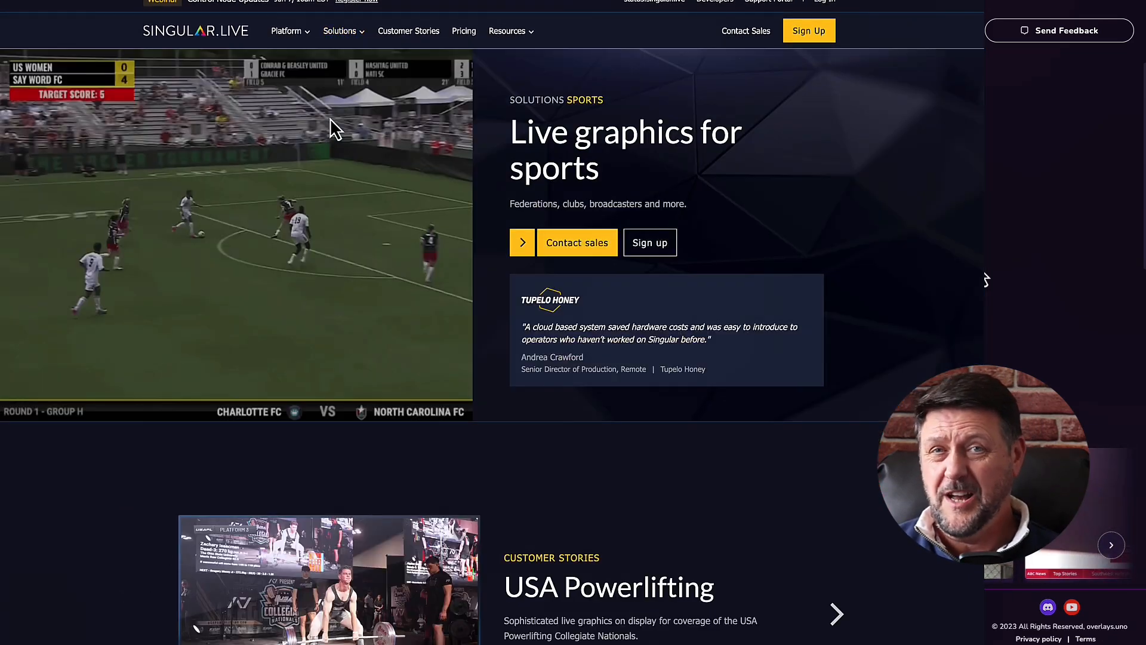
pyautogui.scroll(-2, 913, 250)
pyautogui.scroll(-5, 916, 253)
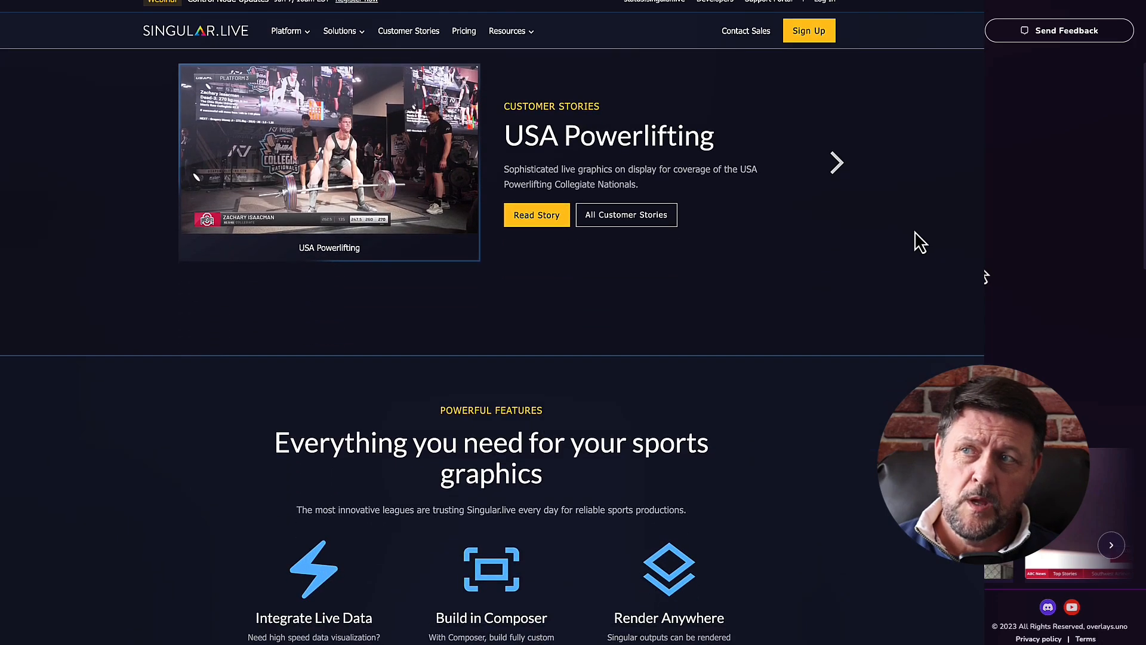
pyautogui.scroll(-4, 920, 242)
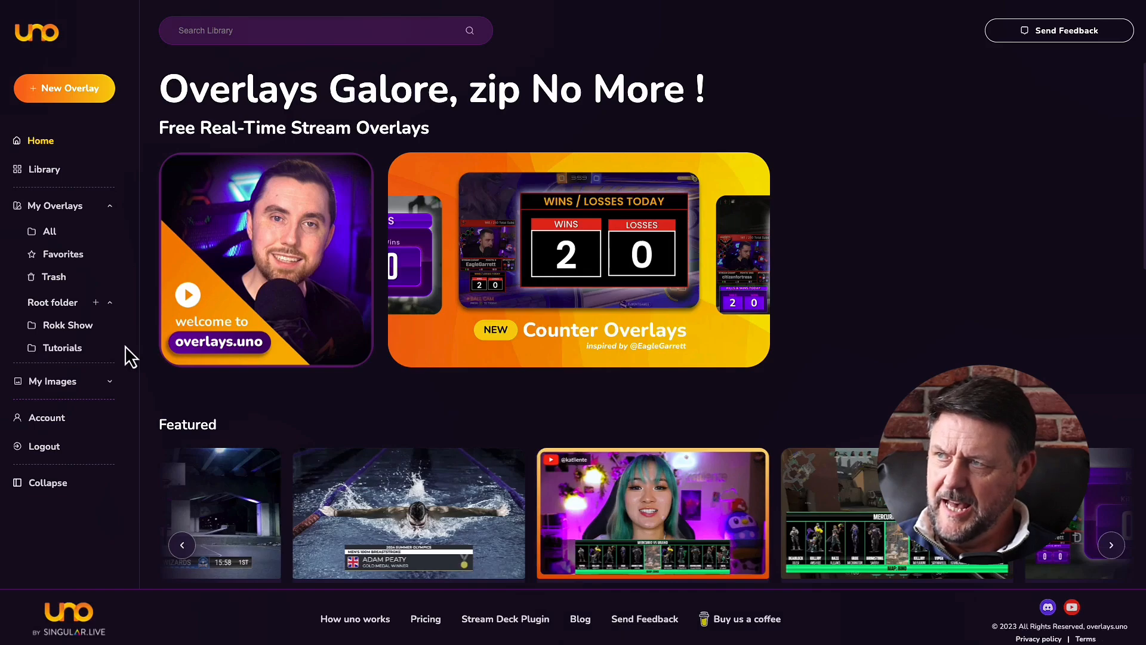
# Browse the Tutorials and Rokk Show folders, then open the Library showing 492 overlays.
pyautogui.click(60, 349)
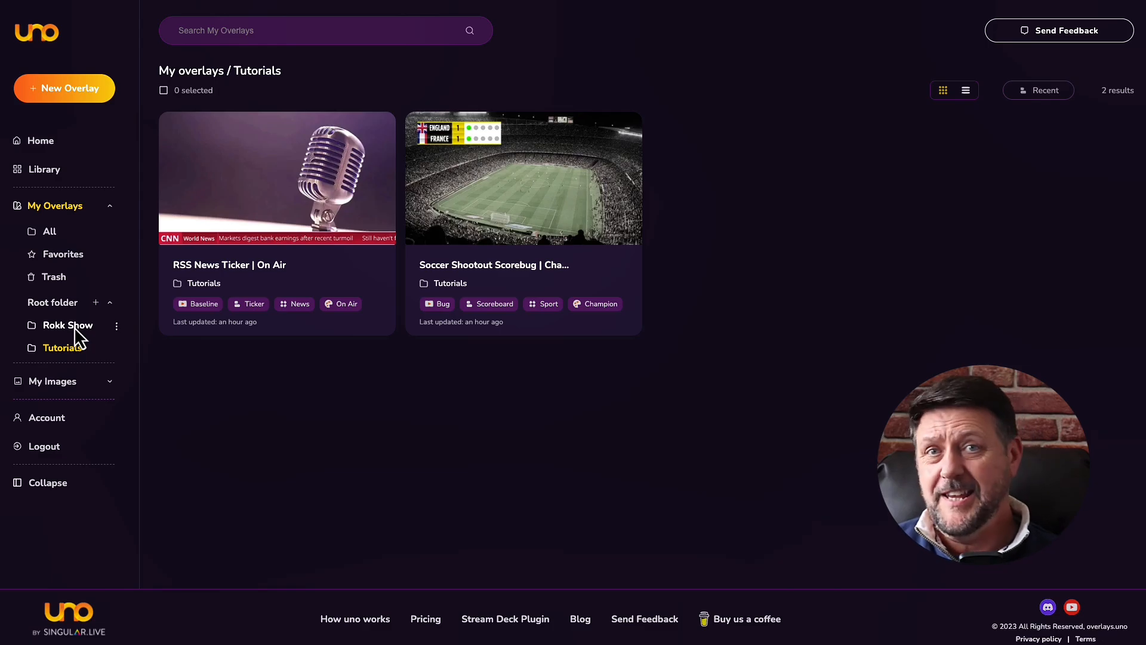
pyautogui.click(74, 327)
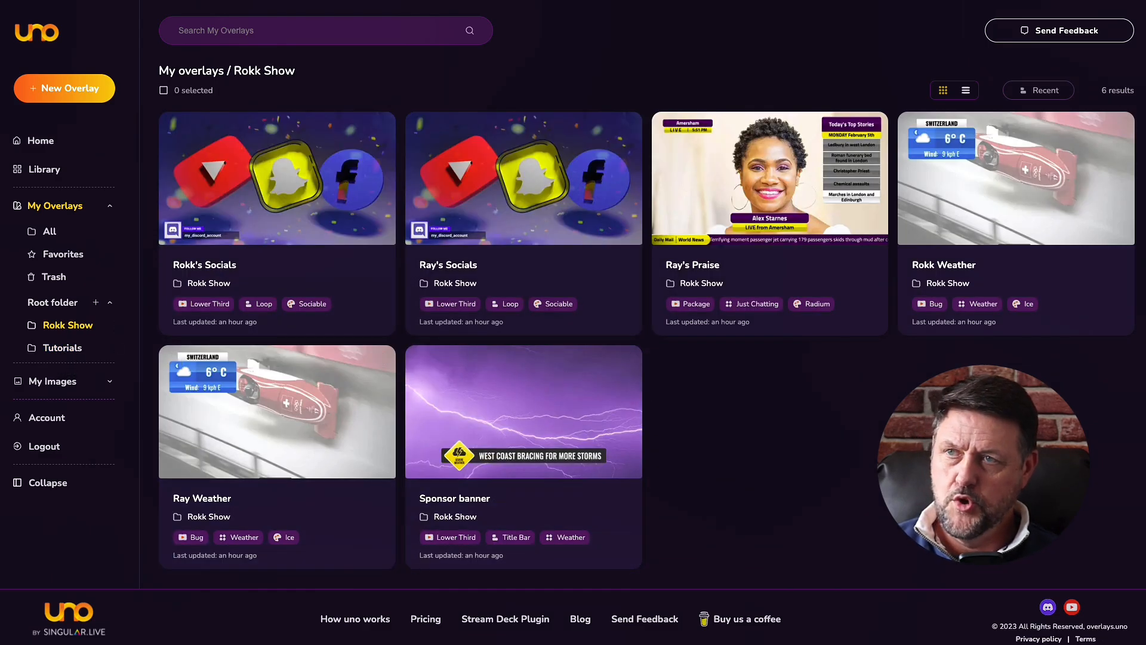
pyautogui.click(62, 352)
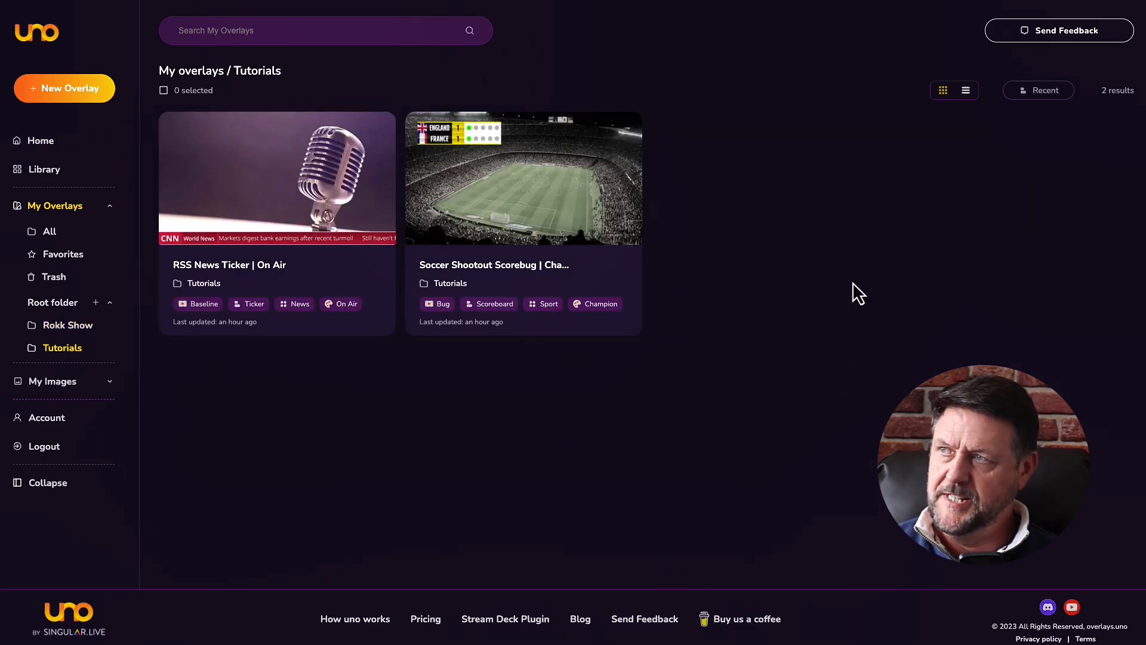
pyautogui.click(48, 173)
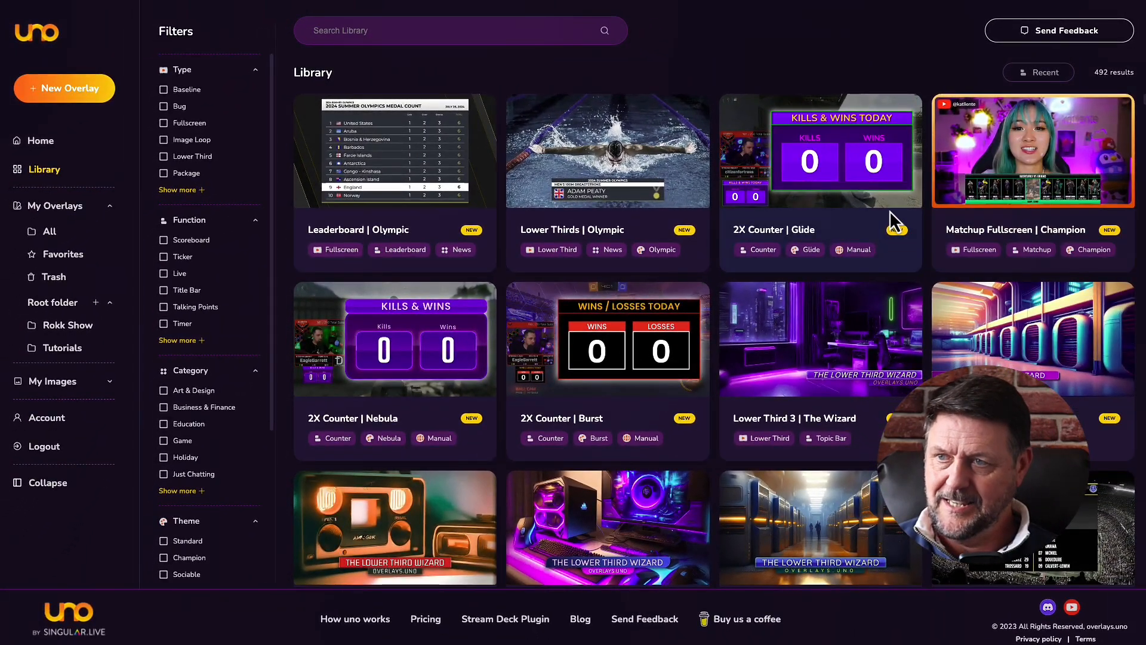
# Expand the Theme filter list fully and tick Talk Show, leaving 4 overlays.
pyautogui.scroll(-4, 222, 326)
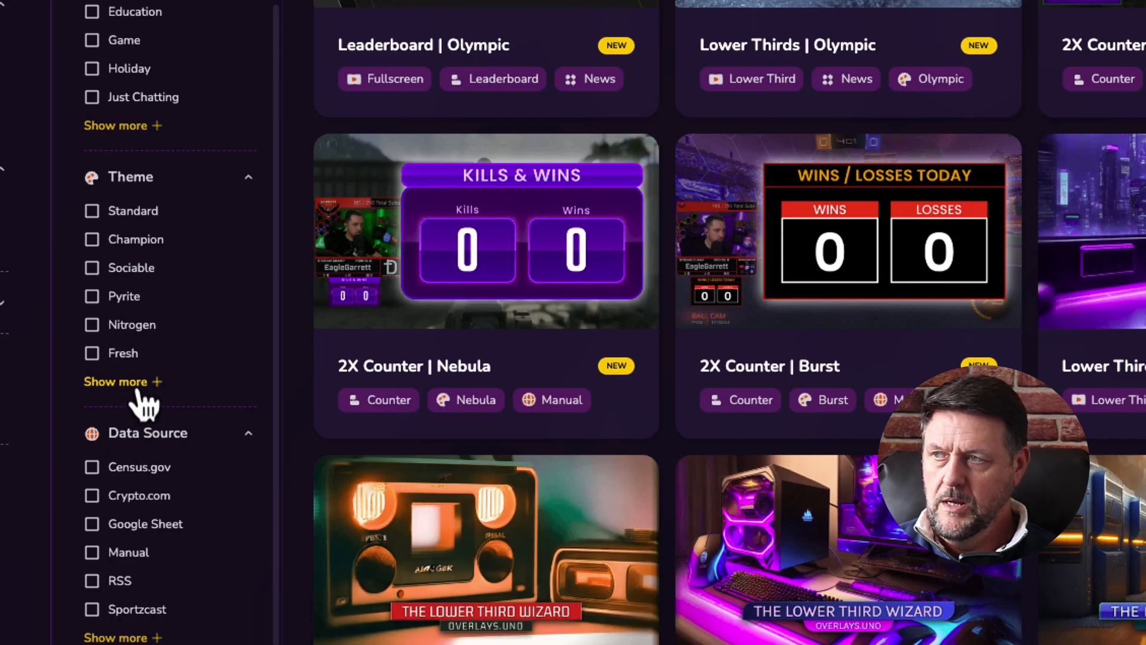
pyautogui.click(119, 382)
pyautogui.click(132, 525)
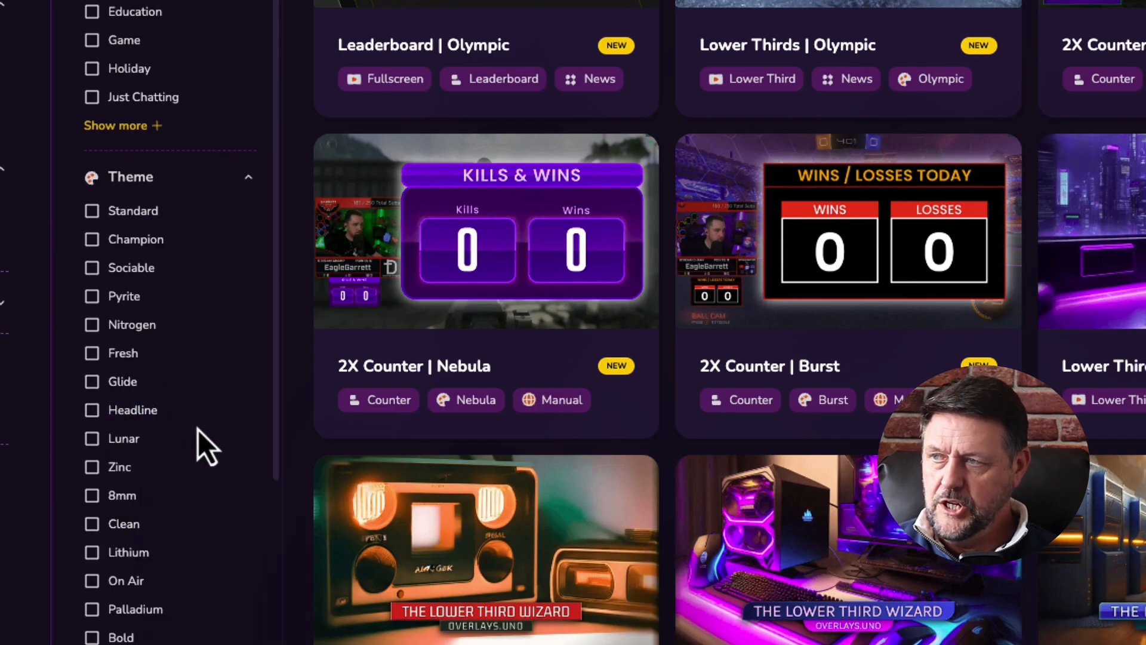
pyautogui.scroll(-2, 173, 478)
pyautogui.click(136, 543)
pyautogui.scroll(-5, 197, 460)
pyautogui.click(117, 414)
pyautogui.scroll(-3, 179, 346)
pyautogui.click(123, 382)
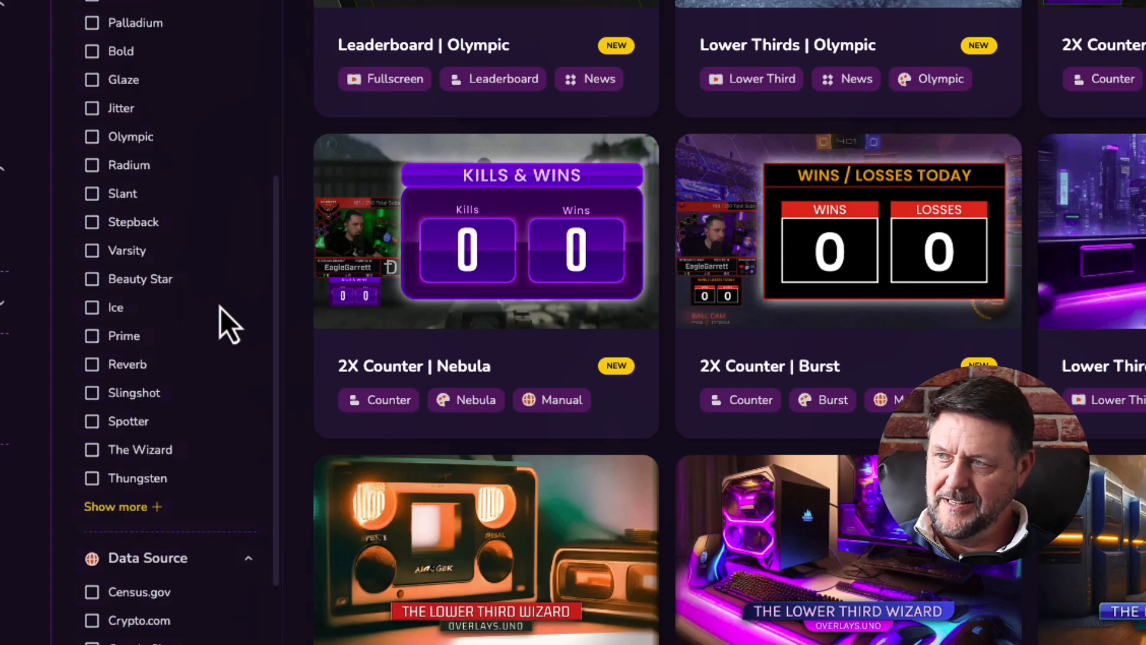
pyautogui.click(124, 377)
pyautogui.scroll(-1, 218, 304)
pyautogui.scroll(-2, 197, 322)
pyautogui.click(119, 380)
pyautogui.scroll(-2, 209, 288)
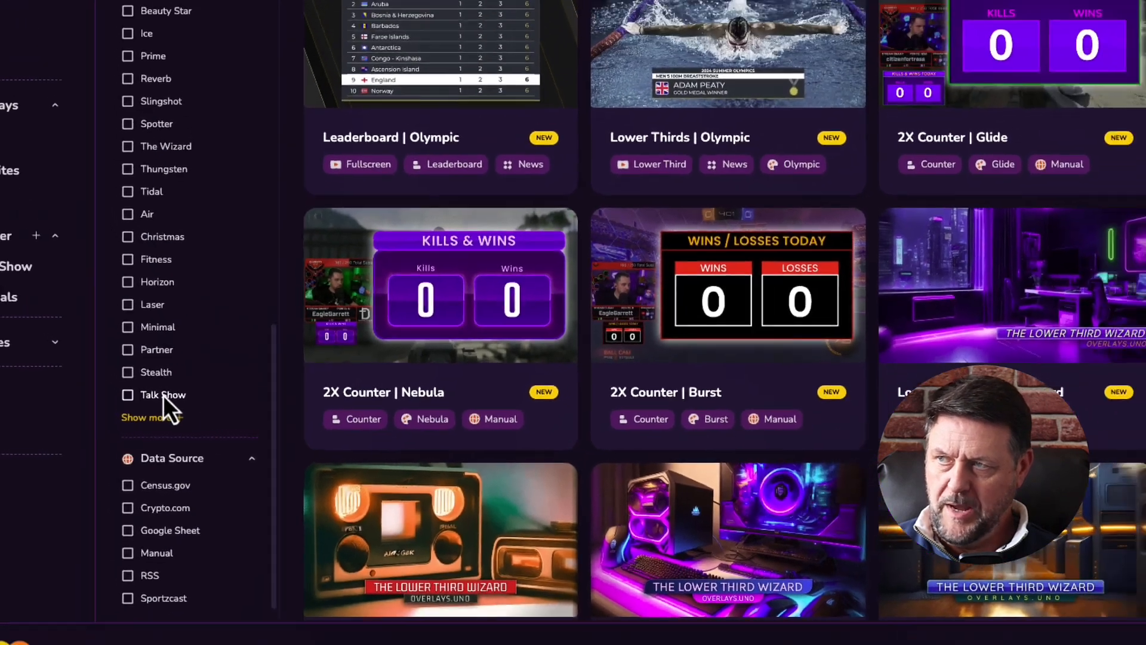
pyautogui.click(163, 395)
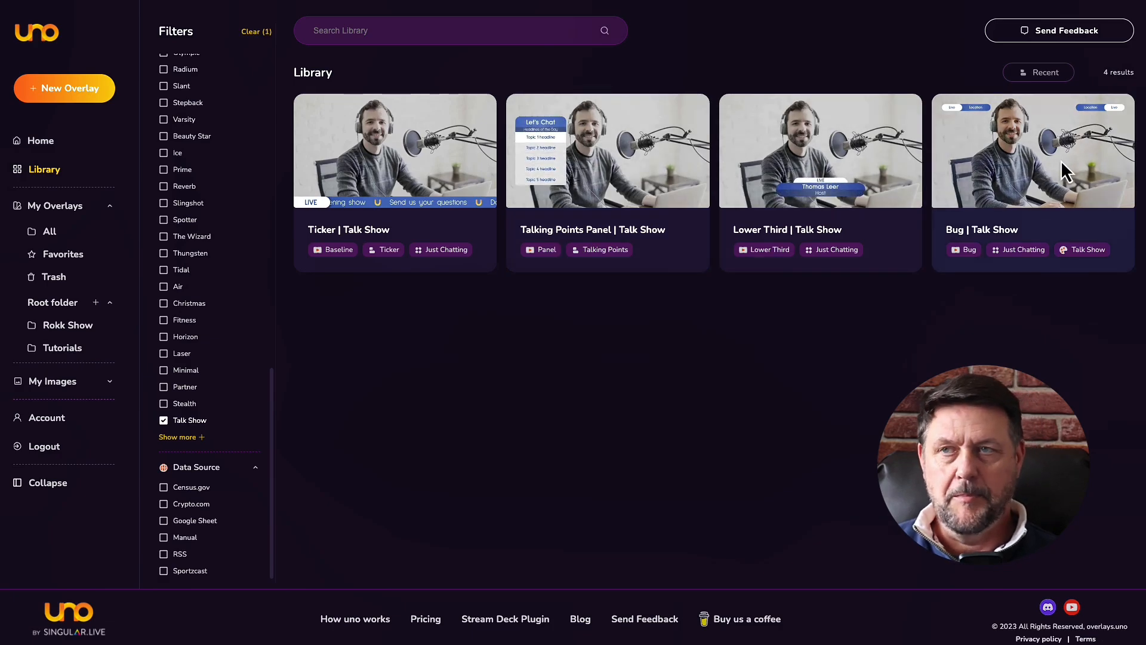
# Swap the Talk Show theme filter for Stealth and preview the Talking Points Panel overlay.
pyautogui.click(163, 420)
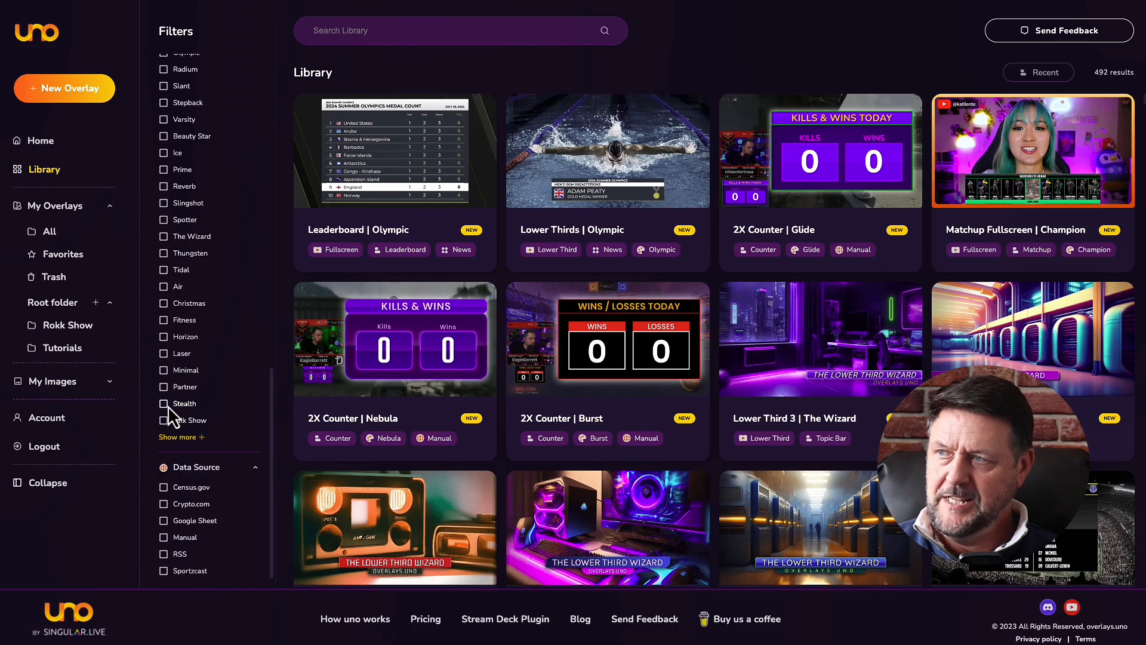
pyautogui.click(163, 404)
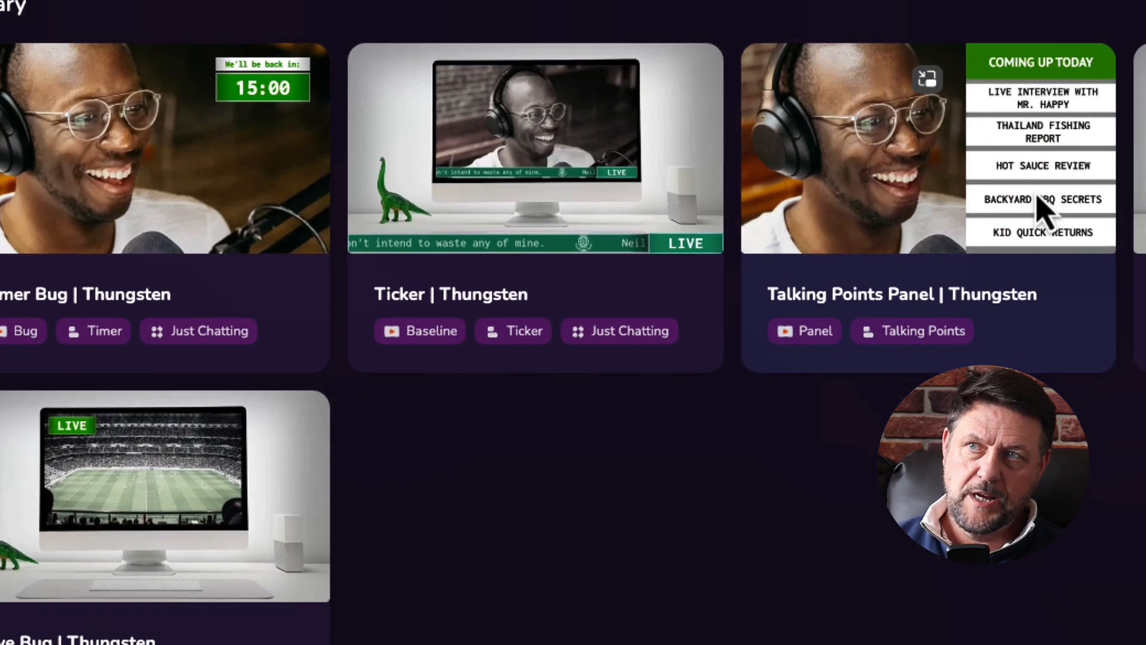
pyautogui.click(1080, 164)
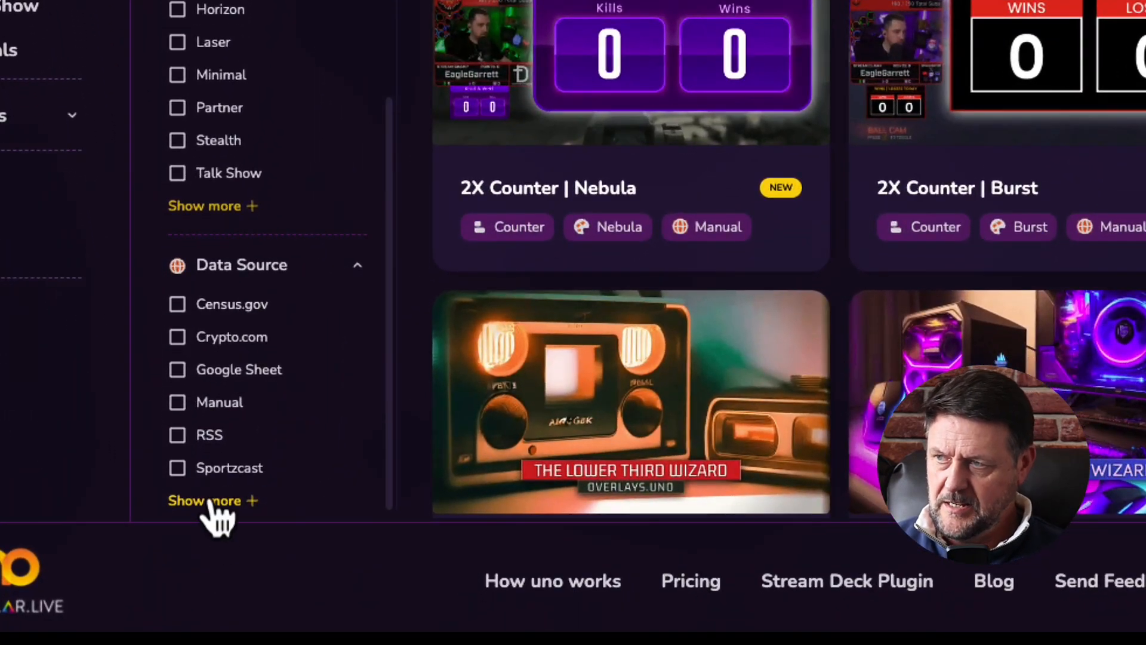
# Filter the Library by the RSS data source and open the RSS News Ticker | Prime details.
pyautogui.click(210, 503)
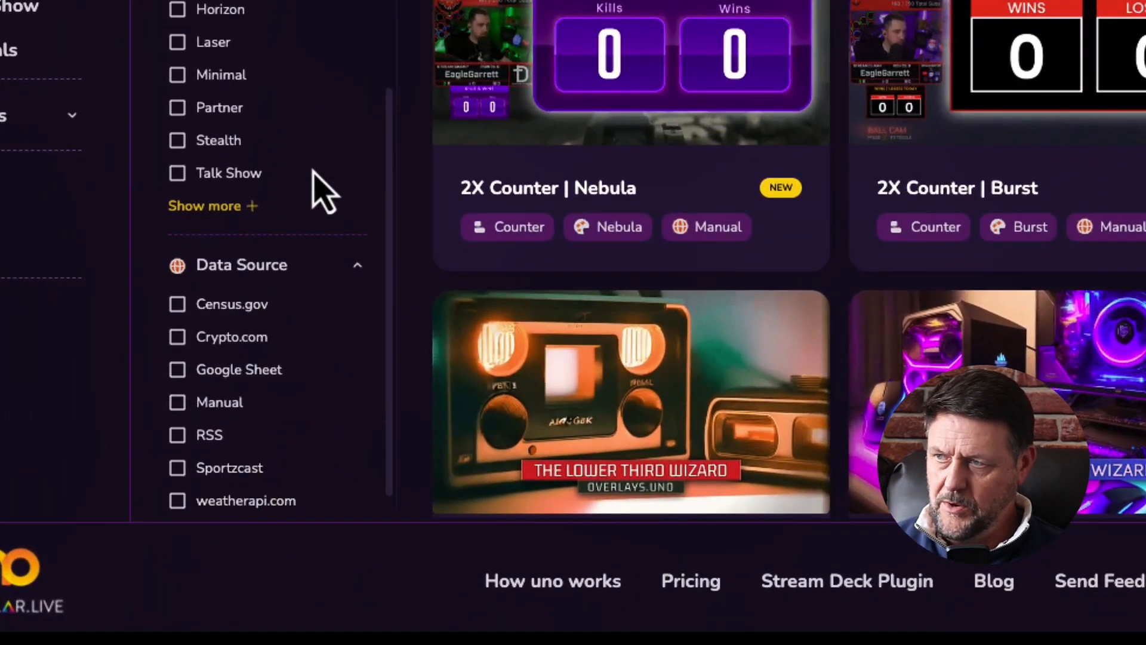
pyautogui.scroll(-1, 325, 274)
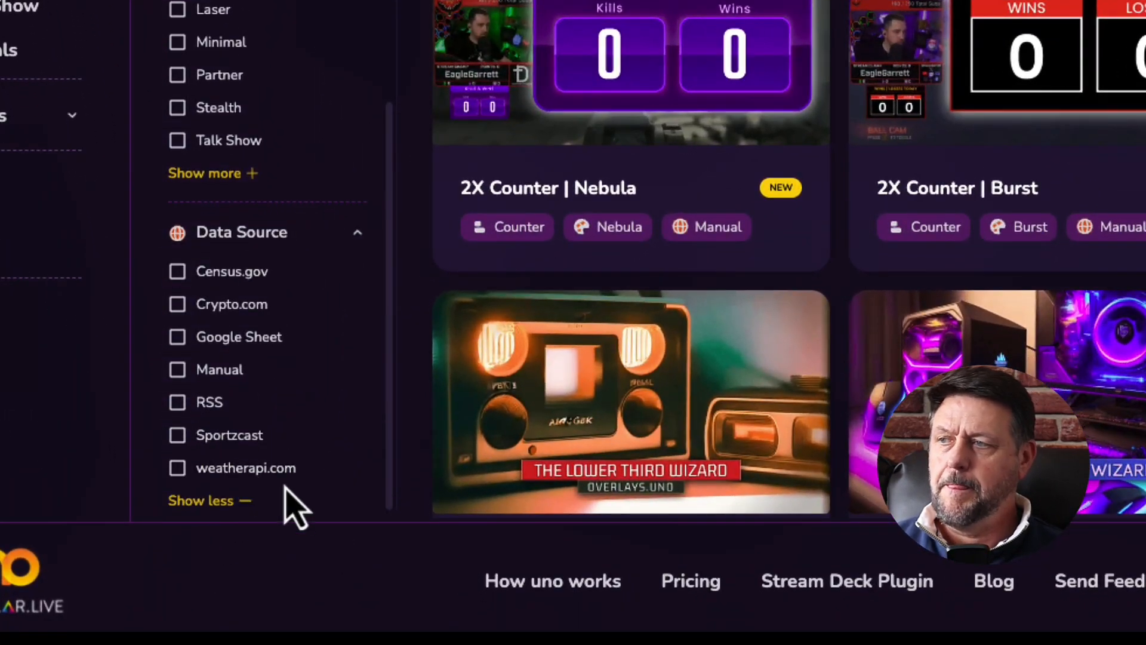
pyautogui.click(203, 404)
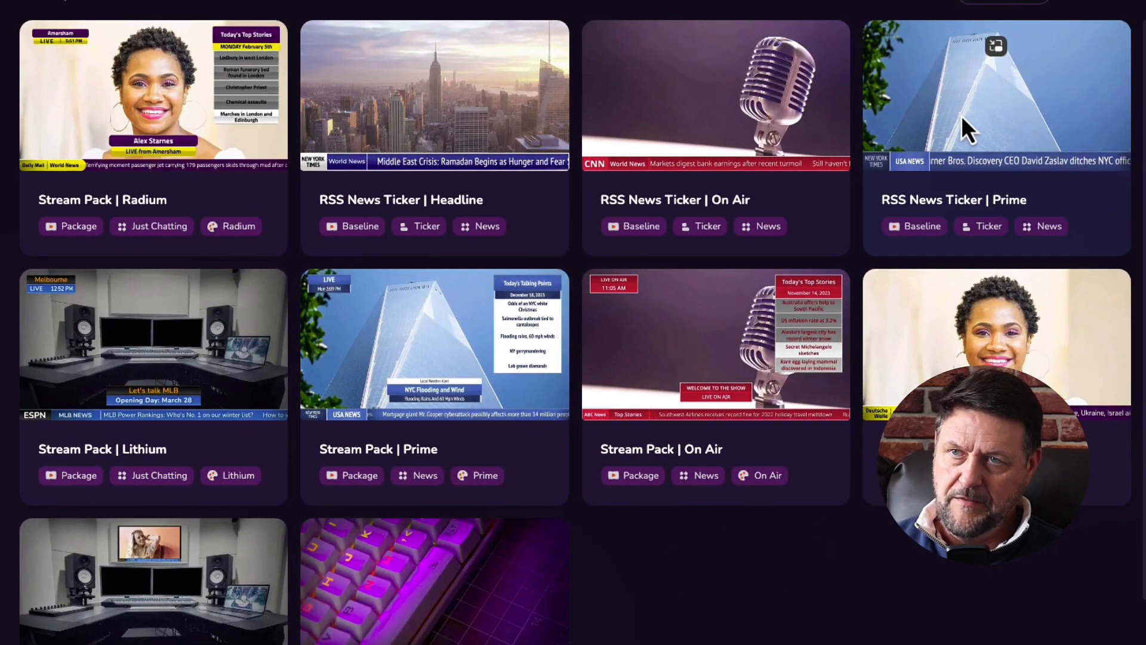
pyautogui.click(948, 94)
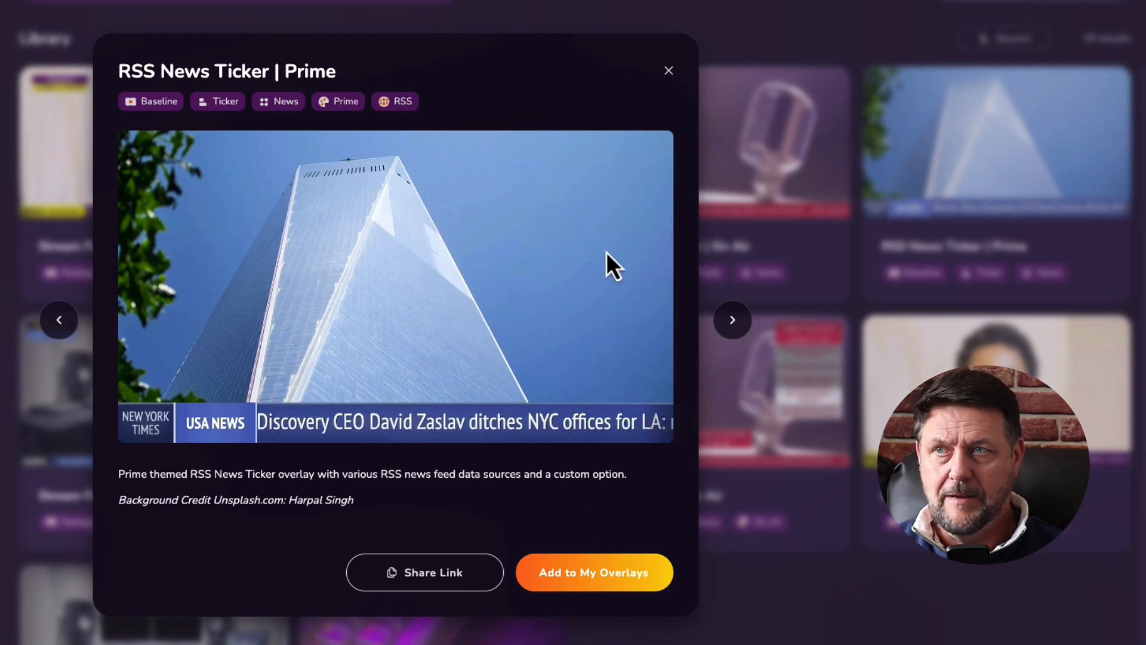
# Close the Prime details, preview RSS News Ticker | Lithium, then close that too.
pyautogui.click(669, 71)
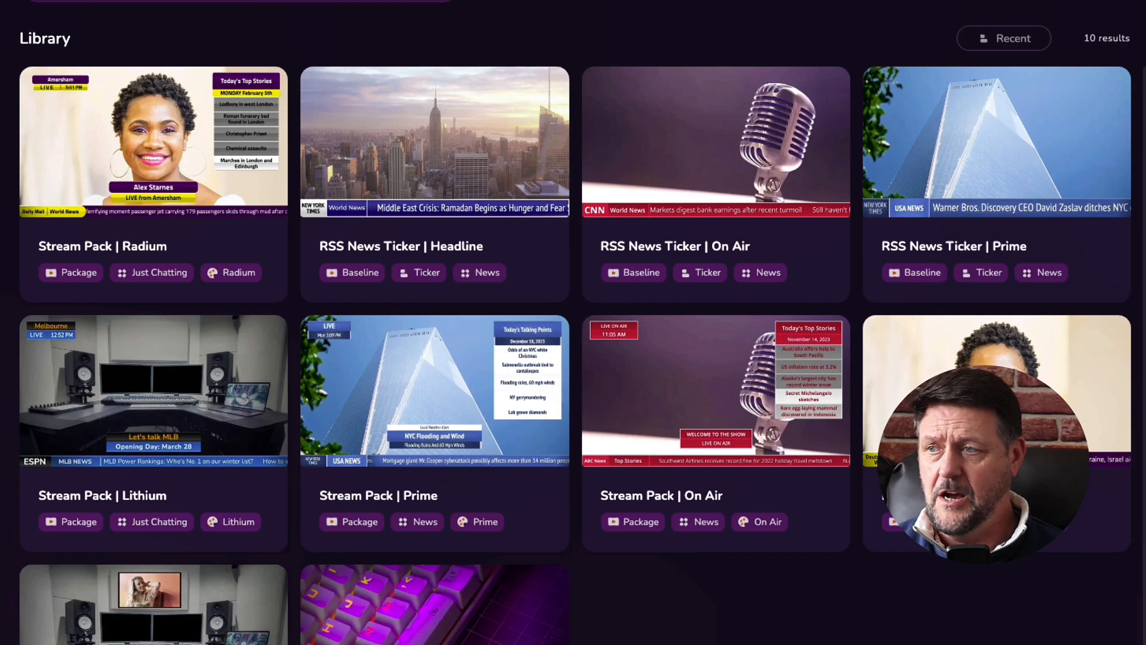
pyautogui.click(150, 606)
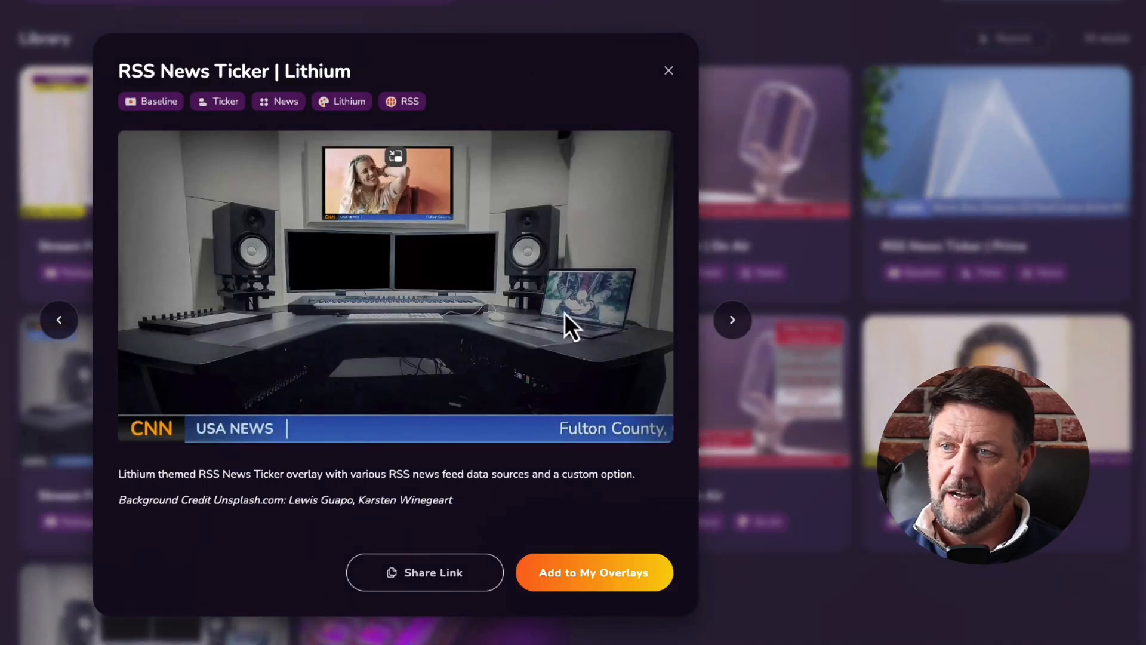
pyautogui.click(666, 72)
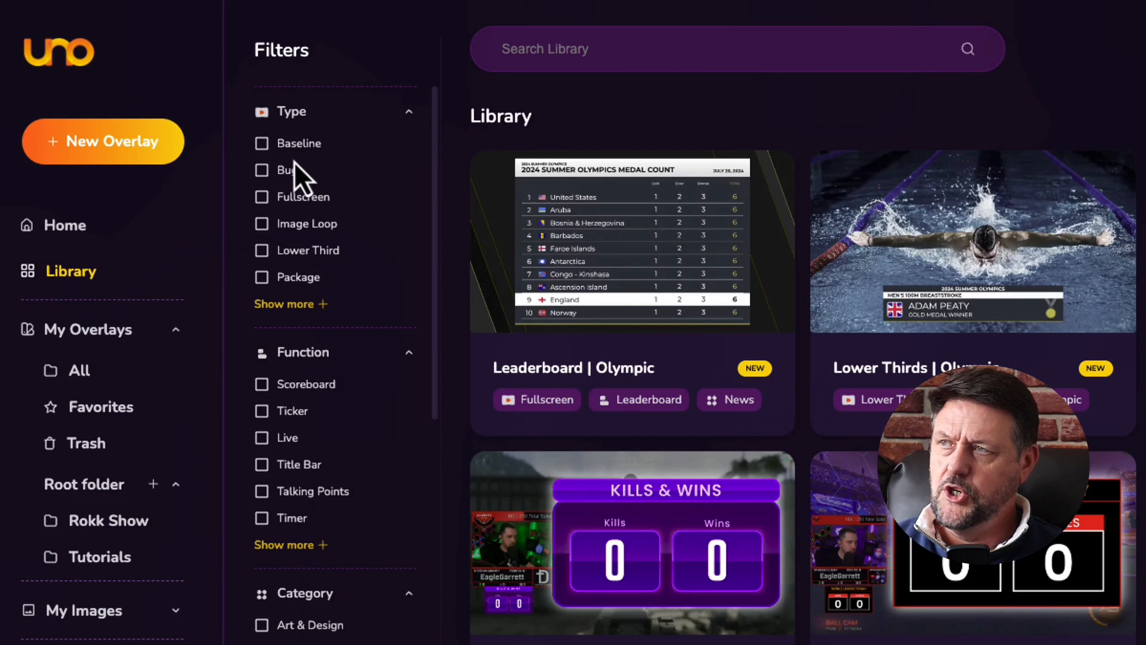
# Show all overlay types, including Panel, and browse the Timer function's countdown overlays before clearing that filter.
pyautogui.click(286, 304)
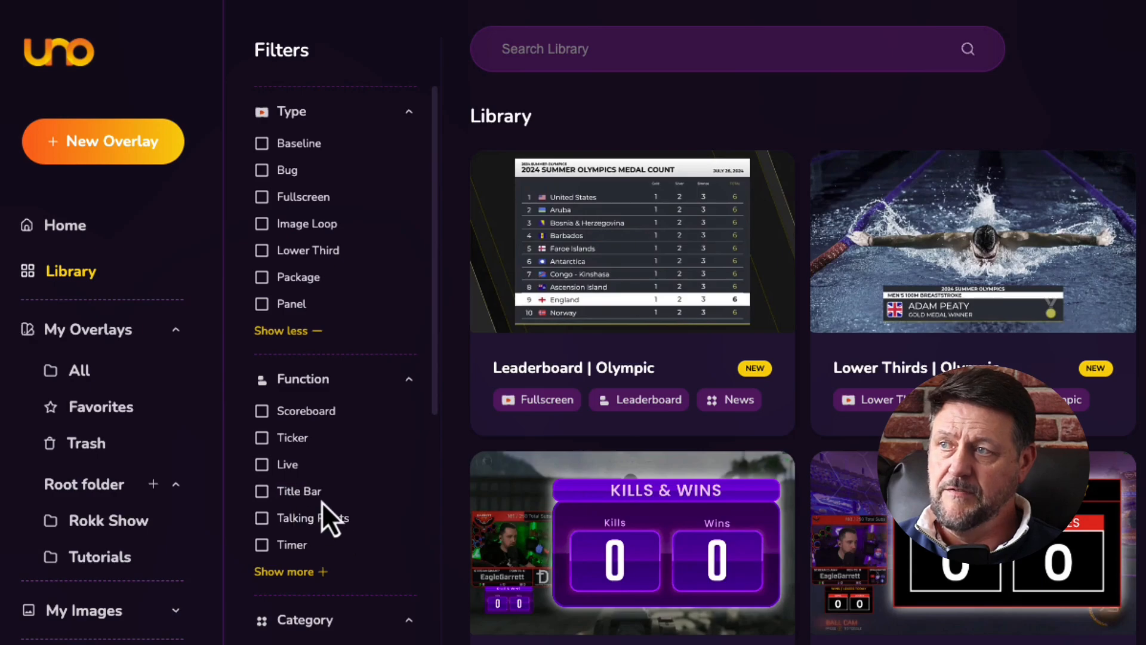
pyautogui.click(296, 549)
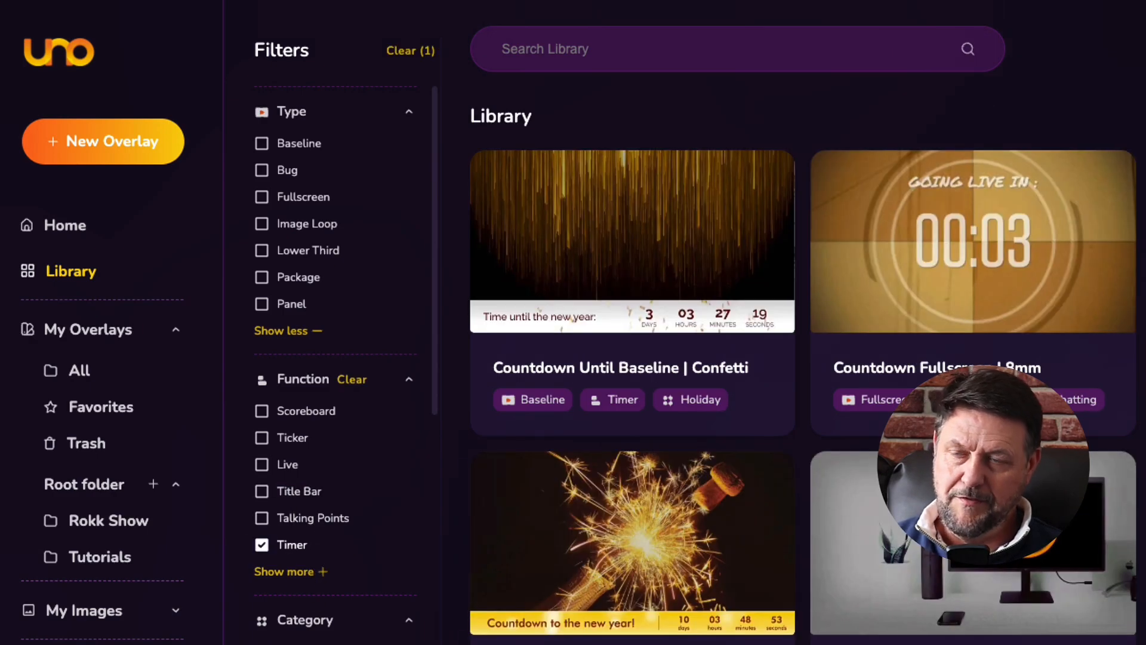
pyautogui.scroll(-2, 1016, 220)
pyautogui.scroll(2, 1016, 219)
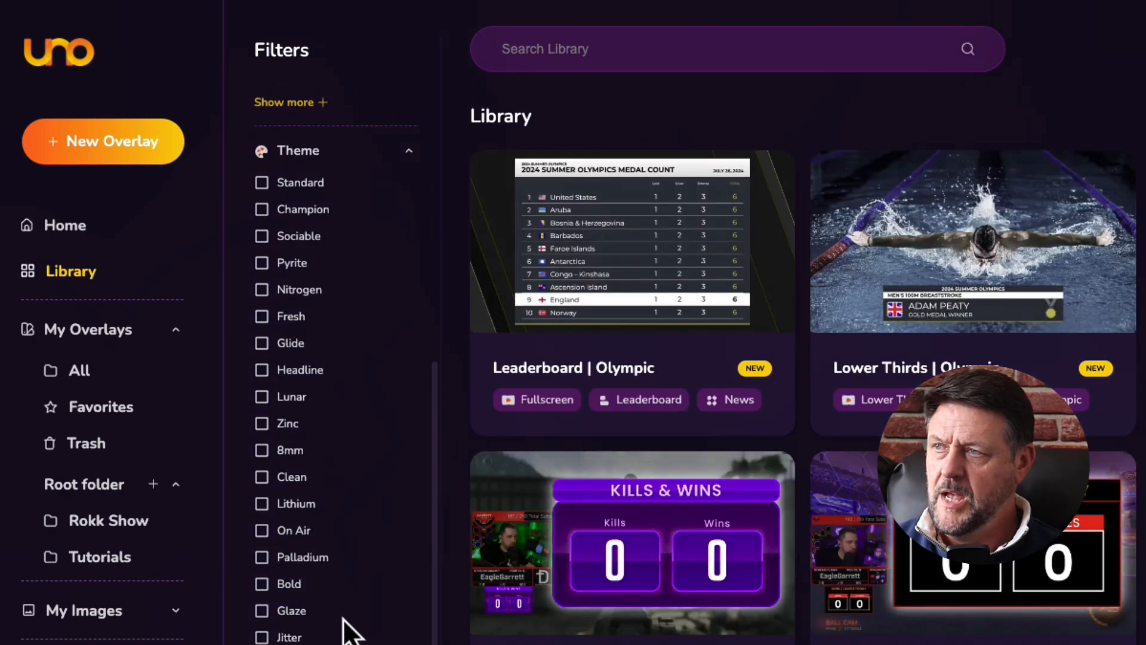
pyautogui.scroll(12, 339, 615)
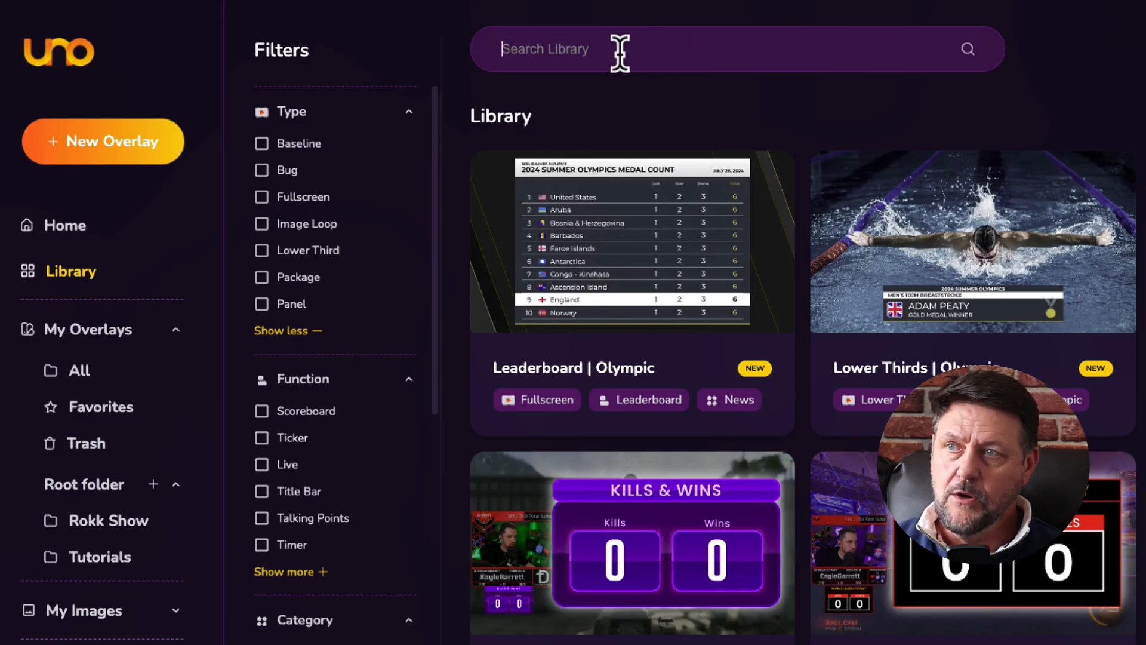
# Search the Library for 'lower third' and scroll down to the Social Loop Lower Third cards.
pyautogui.write('lower ')
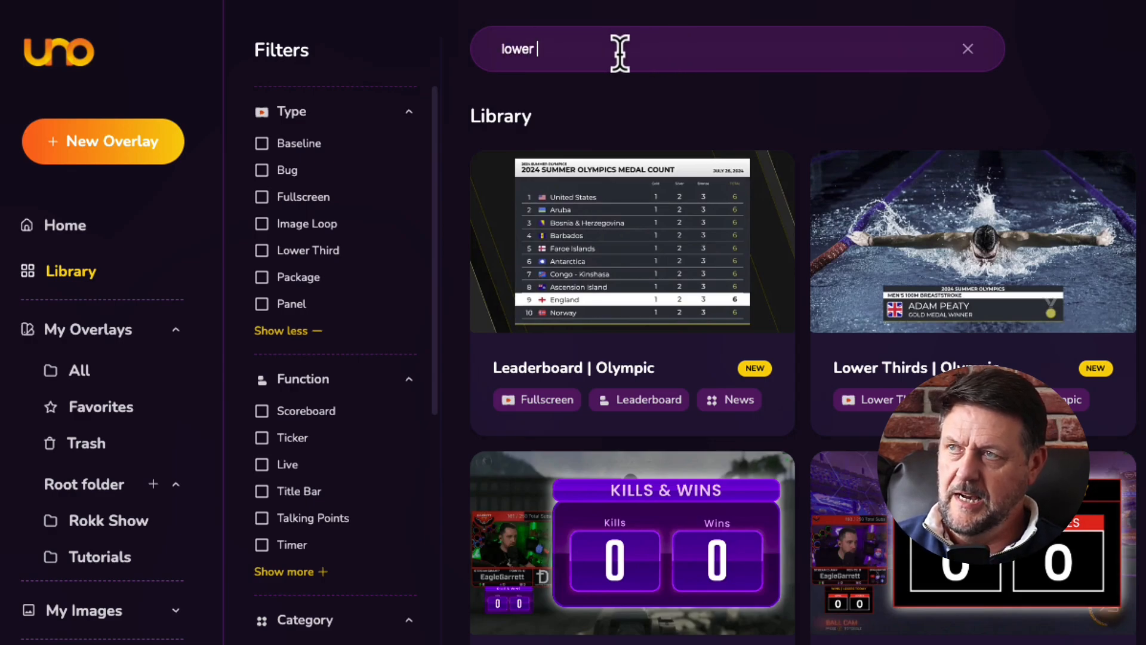
pyautogui.write('third')
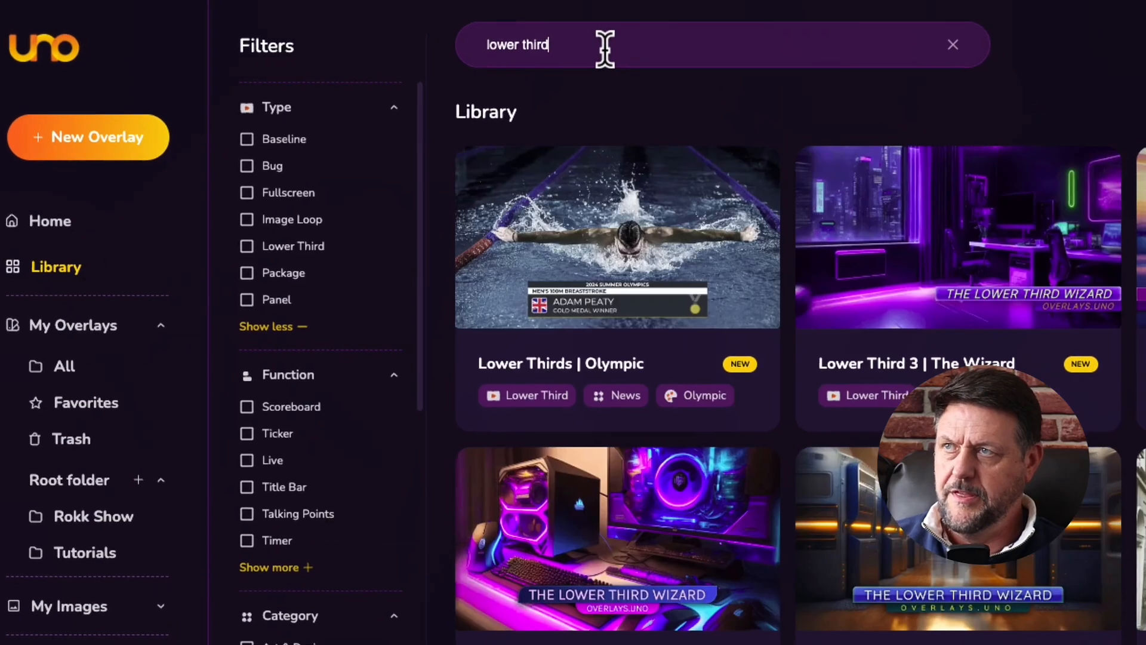
pyautogui.scroll(-10, 716, 388)
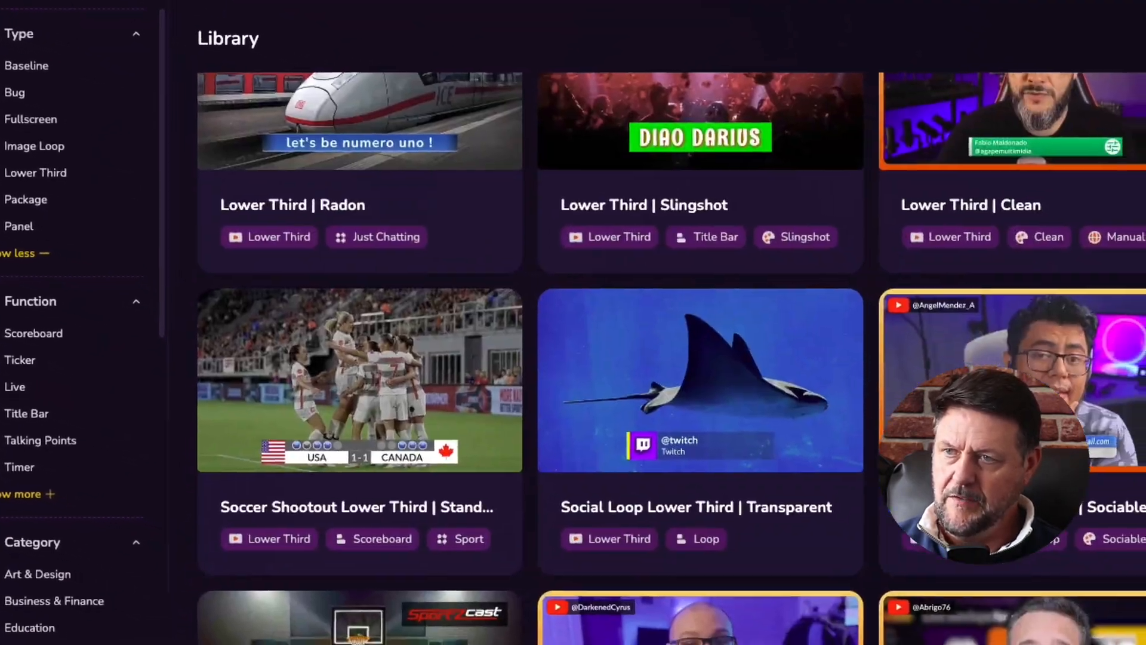
pyautogui.scroll(-8, 1042, 333)
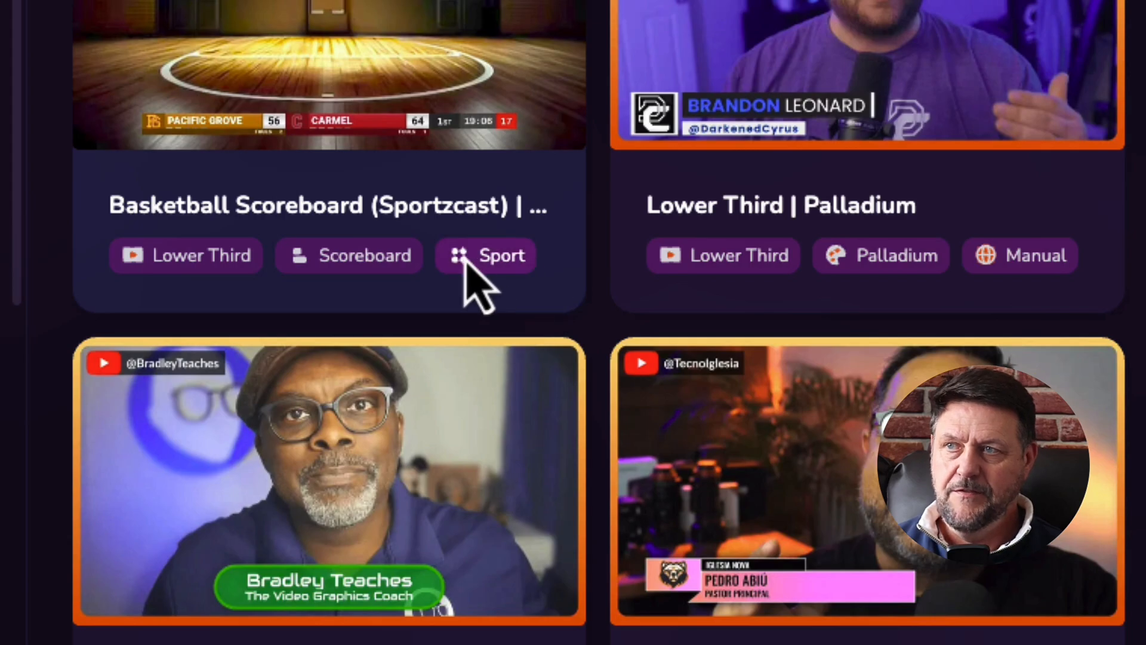
pyautogui.scroll(10, 471, 281)
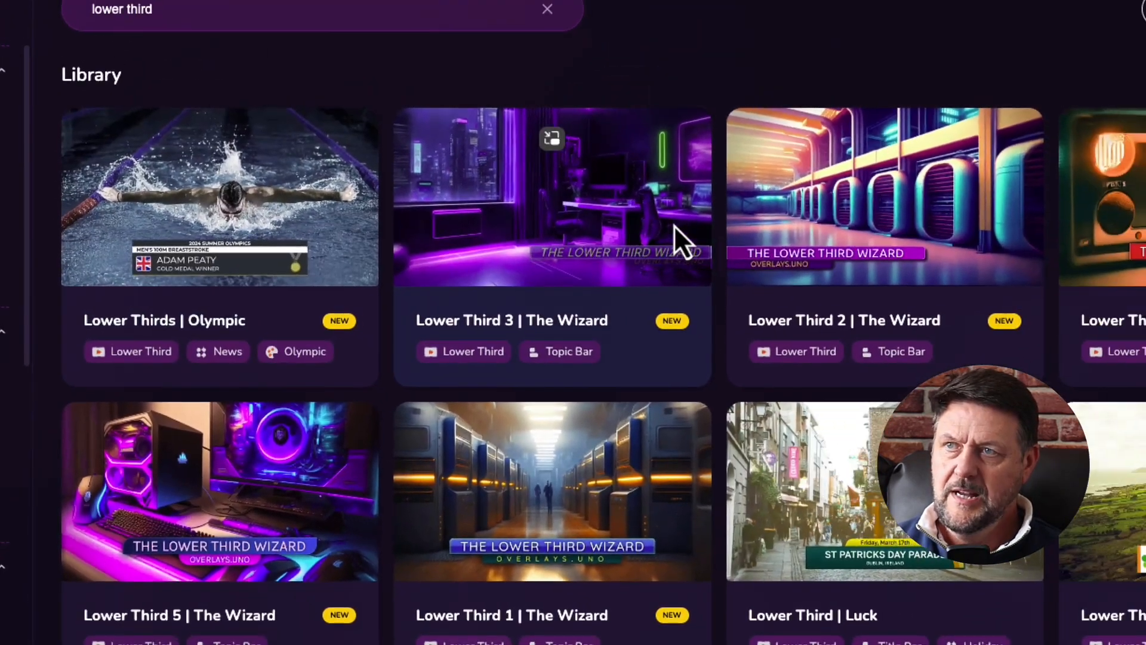
pyautogui.scroll(-4, 913, 549)
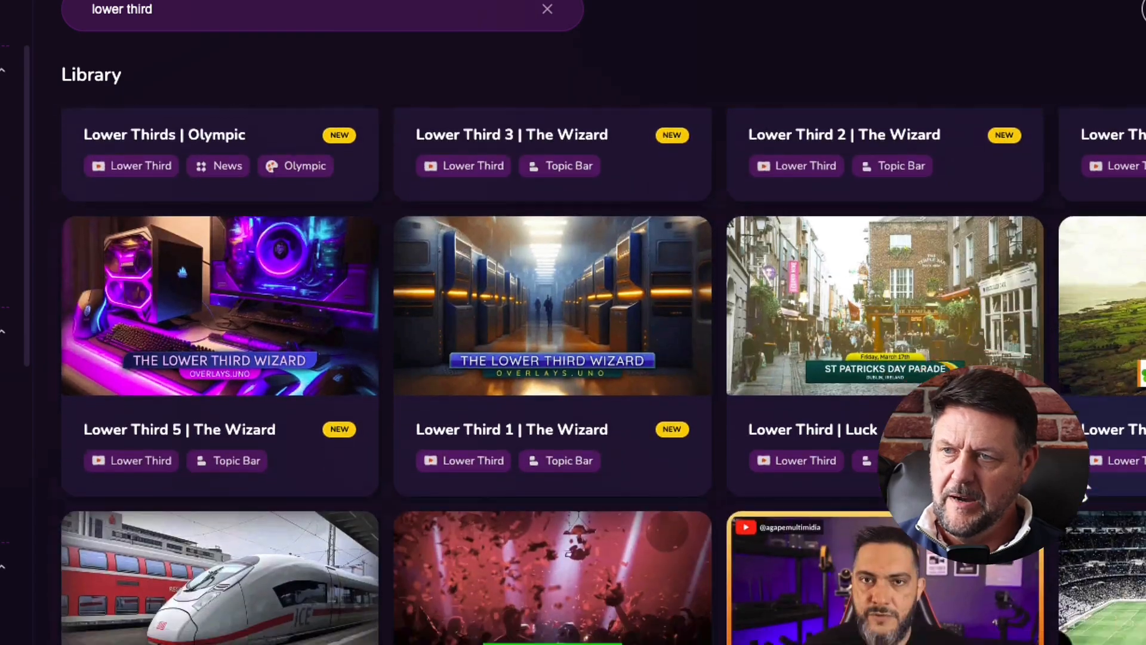
pyautogui.scroll(-10, 913, 549)
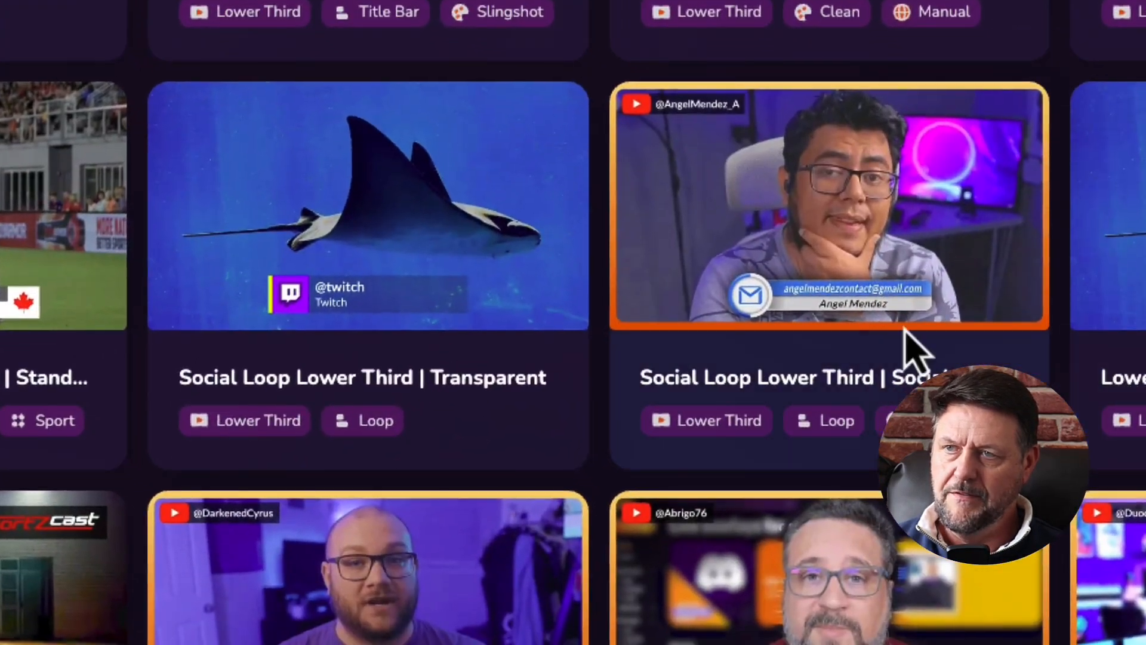
# Add Social Loop Lower Third | Sociable to My Overlays, then check it in list and grid views.
pyautogui.click(915, 351)
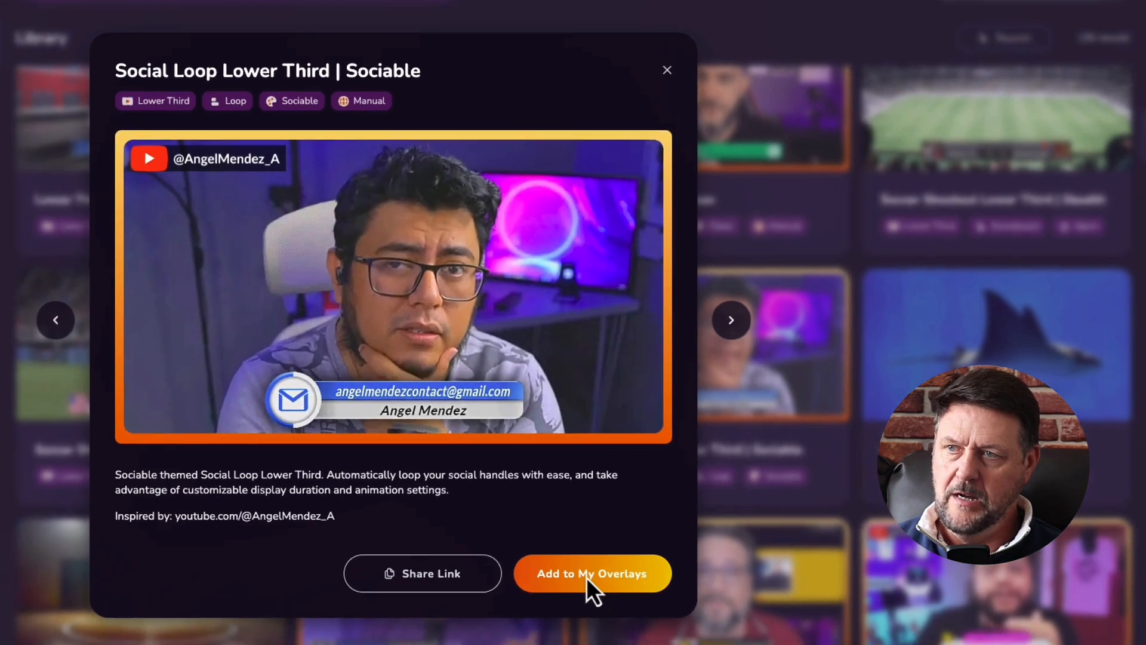
pyautogui.click(573, 591)
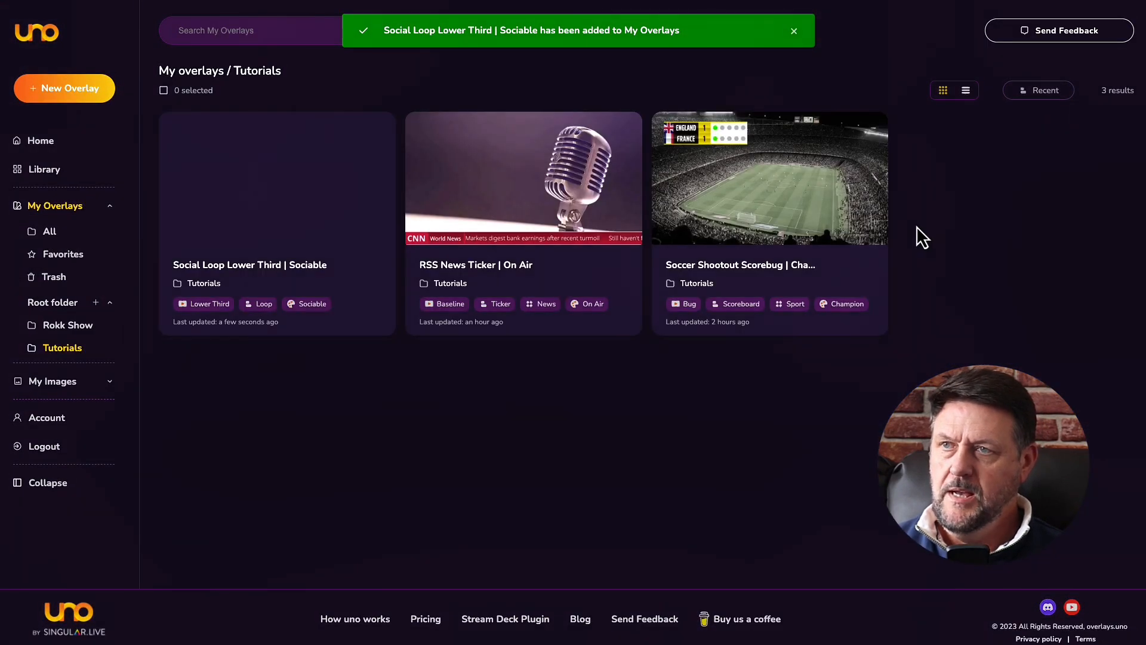
pyautogui.click(965, 90)
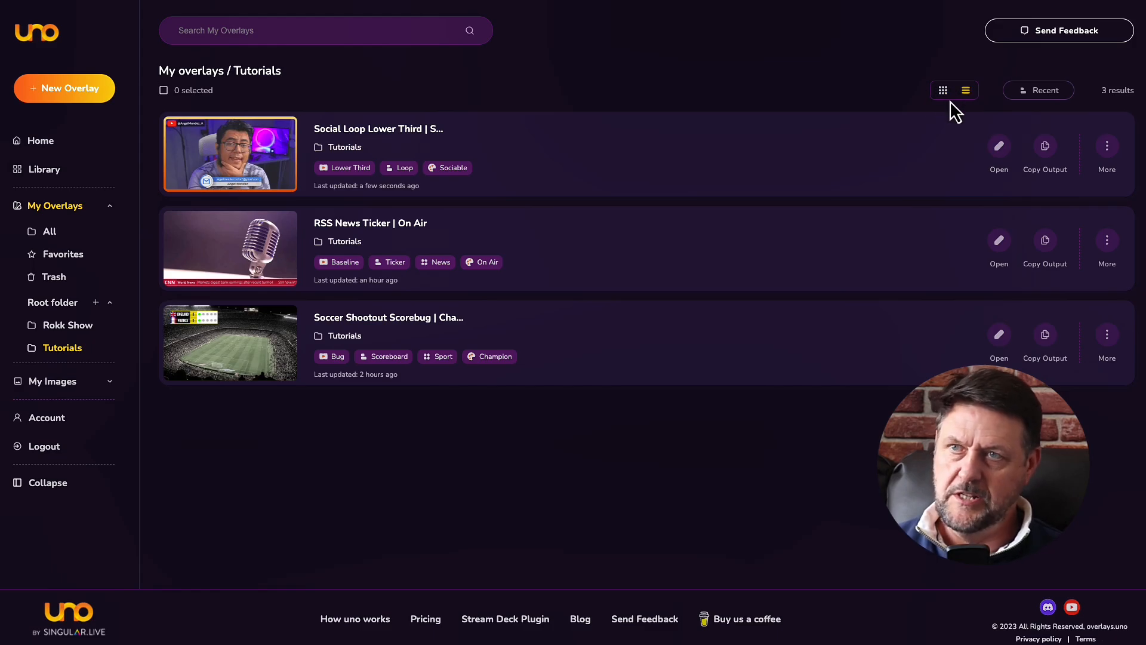
pyautogui.click(944, 91)
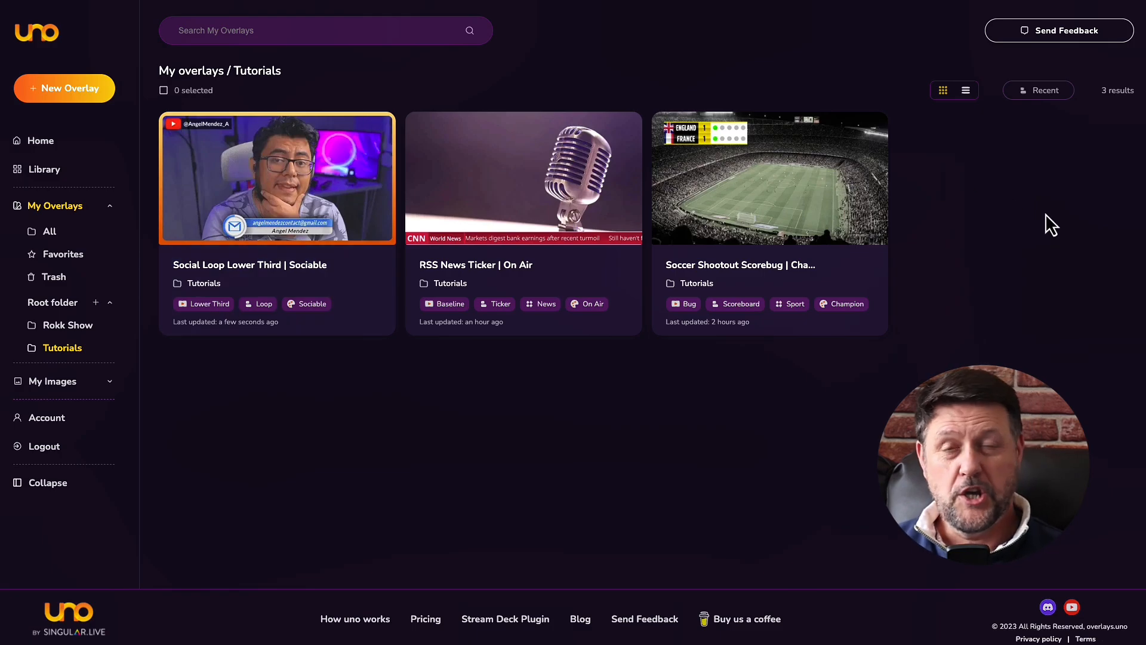
# Back in the Library, apply and clear the Package type filter, then highlight the 492 results count.
pyautogui.click(37, 170)
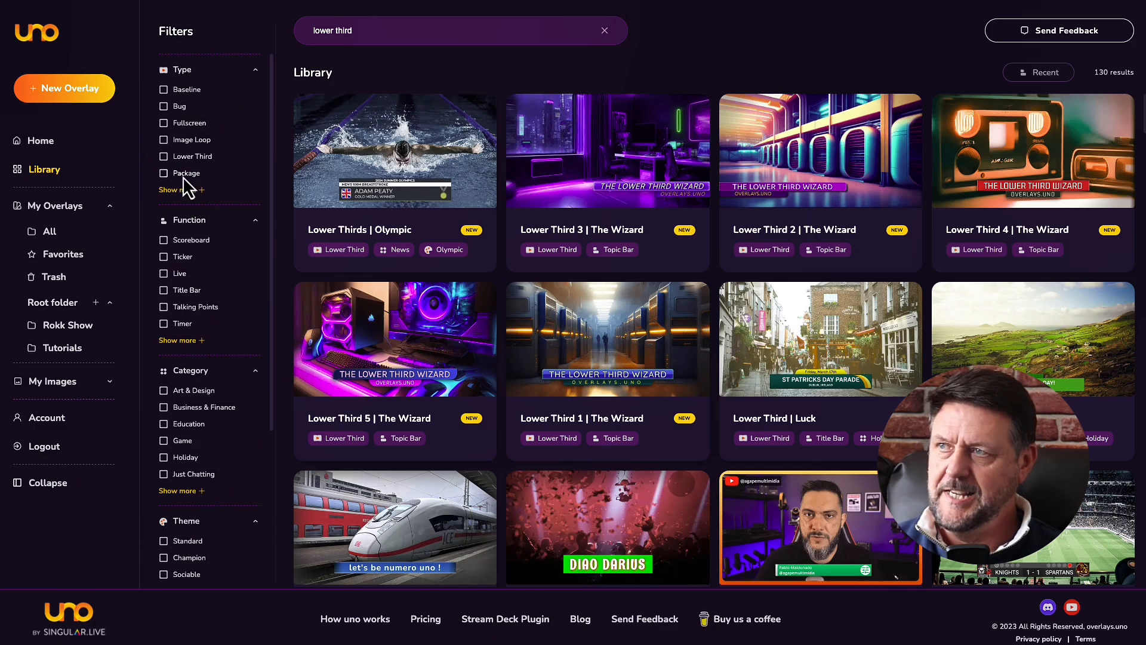
pyautogui.click(163, 173)
pyautogui.click(249, 33)
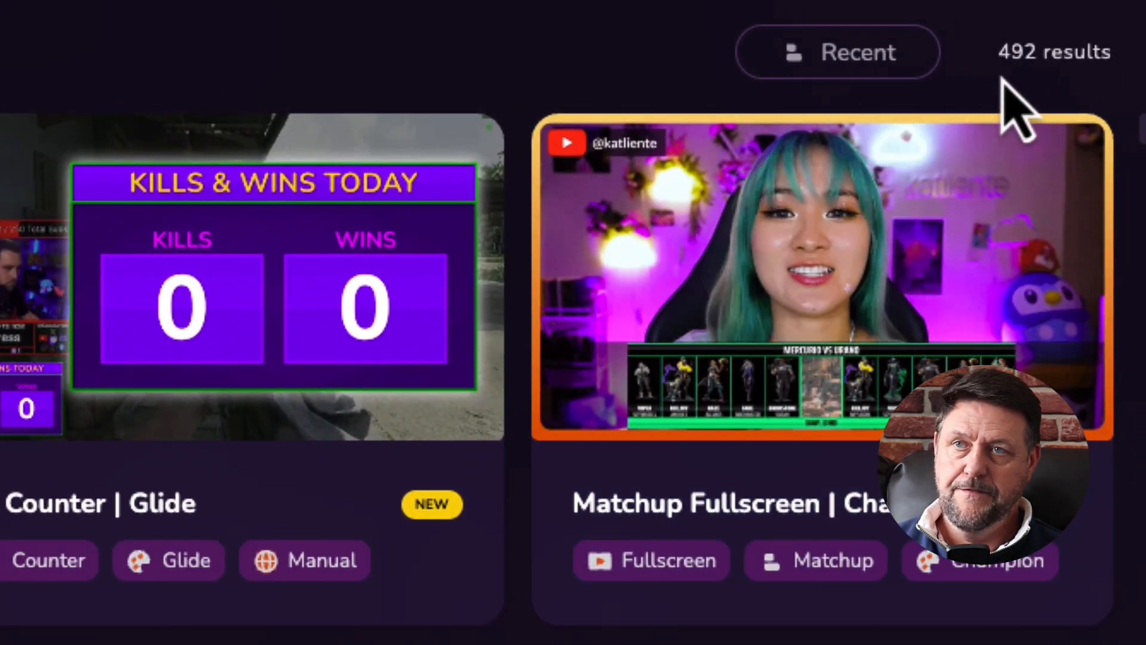
pyautogui.moveTo(1094, 73); pyautogui.dragTo(1103, 72)
pyautogui.moveTo(1023, 52); pyautogui.dragTo(1120, 64)
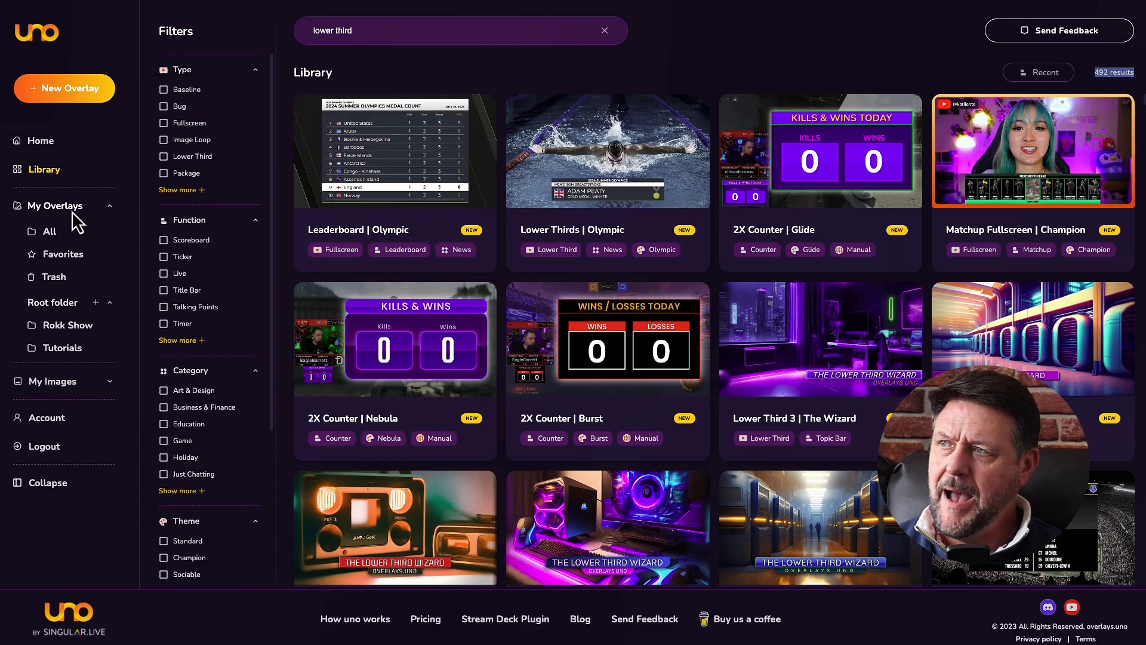
# In My Overlays' Tutorials folder, bring up the actions menu for Social Loop Lower Third | Sociable.
pyautogui.click(54, 206)
pyautogui.click(62, 348)
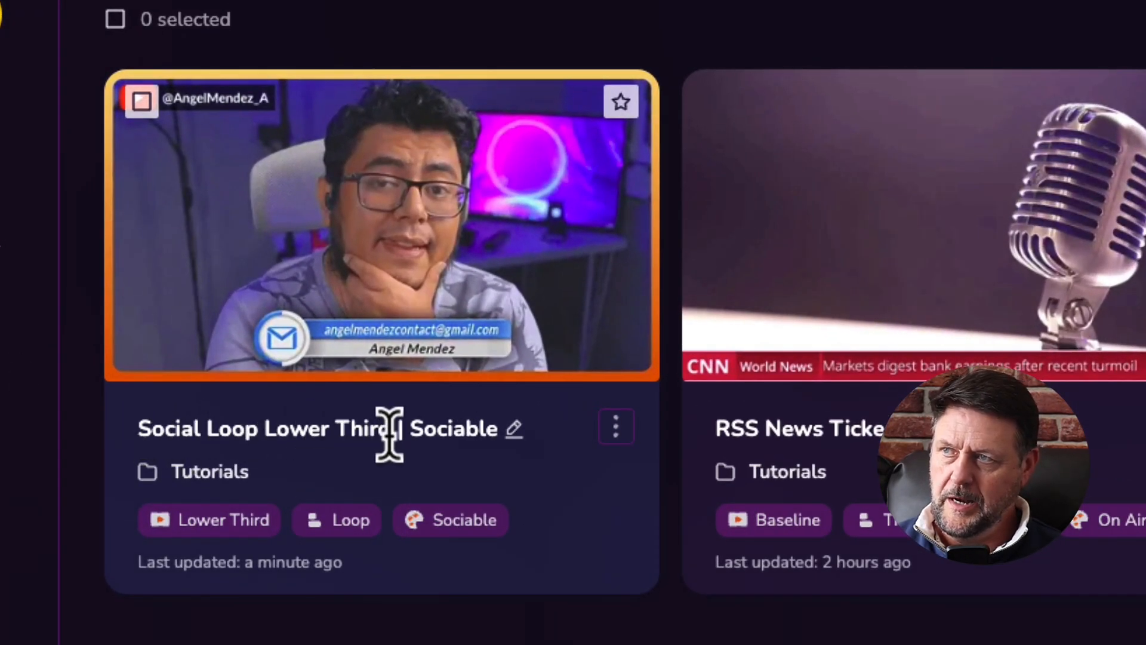
pyautogui.click(615, 426)
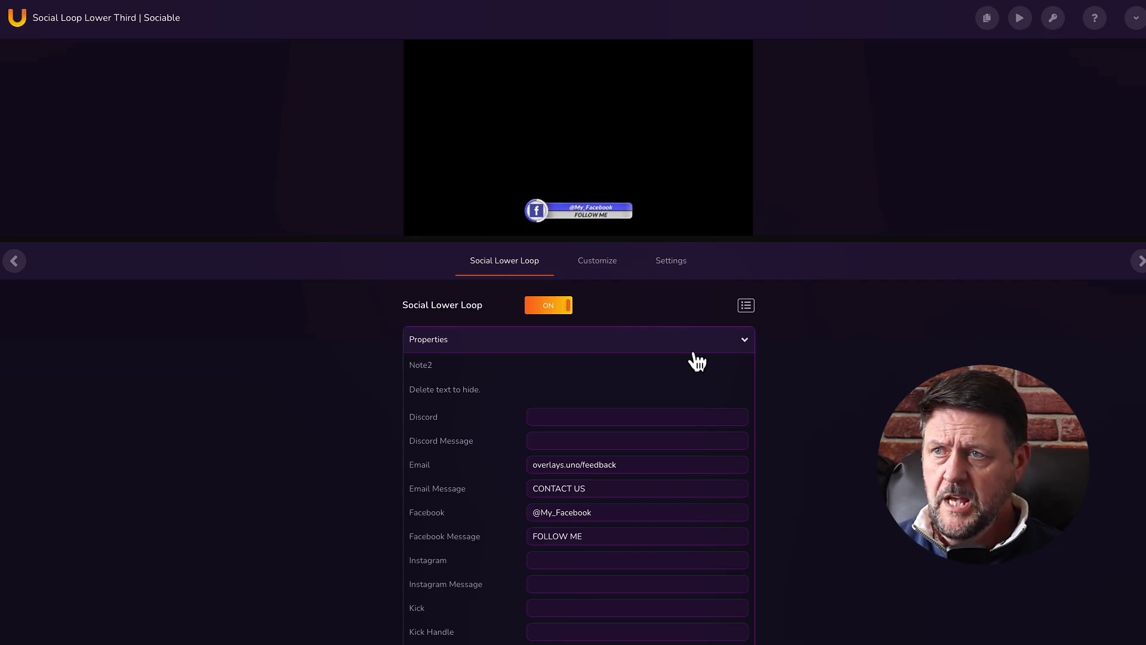
pyautogui.click(744, 343)
pyautogui.click(745, 342)
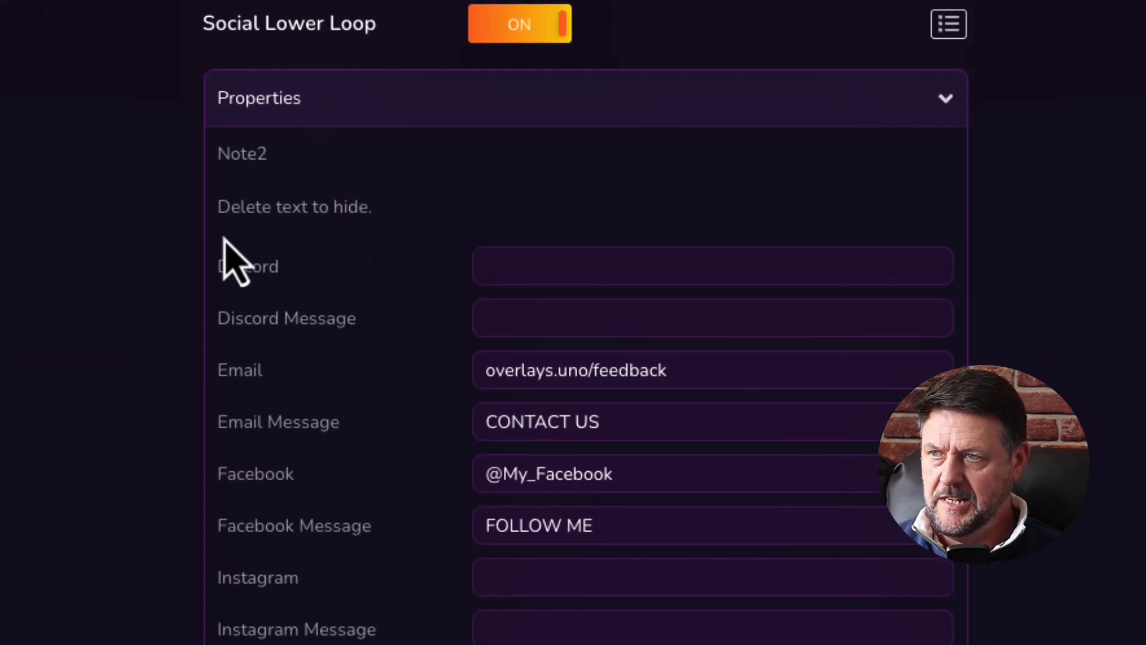
pyautogui.scroll(-6, 884, 357)
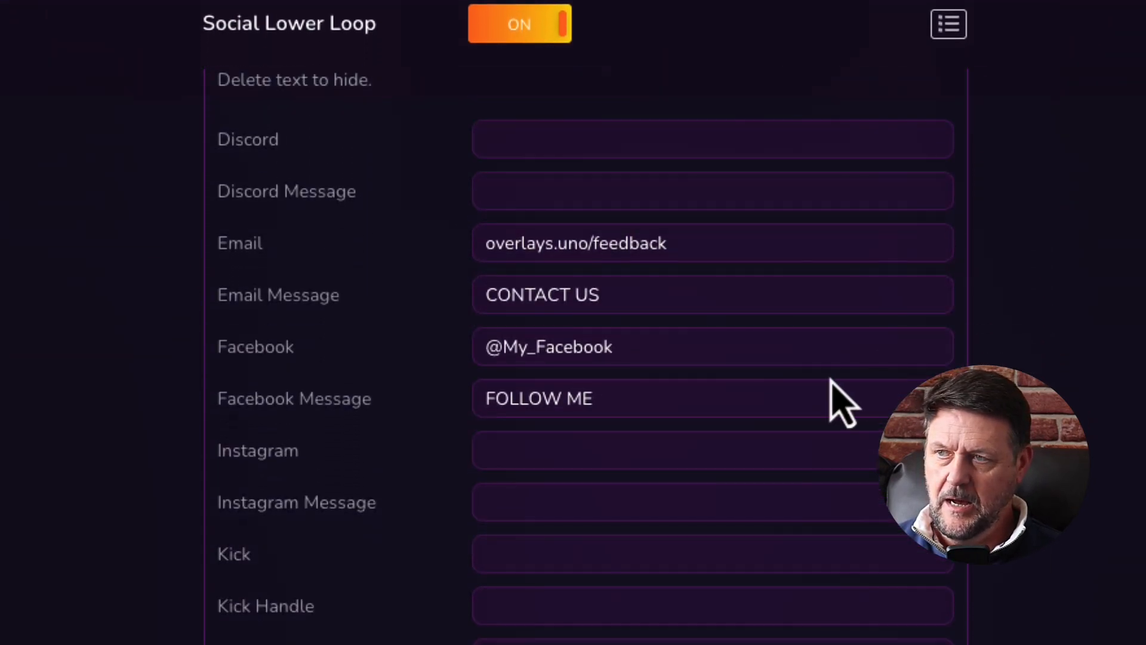
pyautogui.scroll(6, 836, 381)
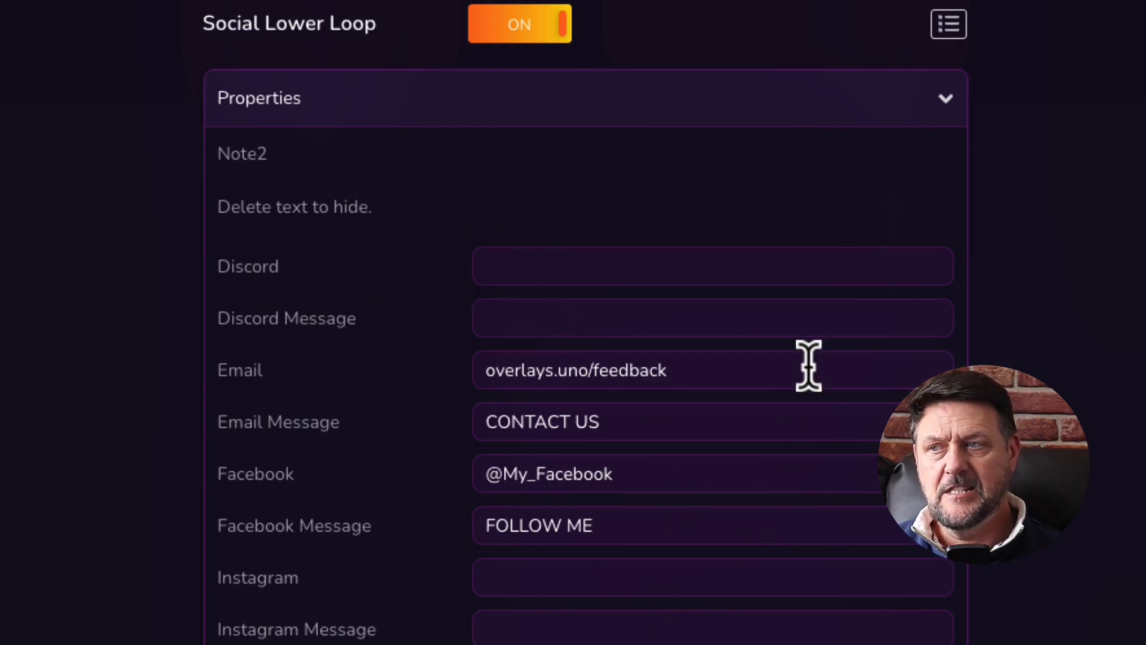
pyautogui.scroll(-1, 814, 396)
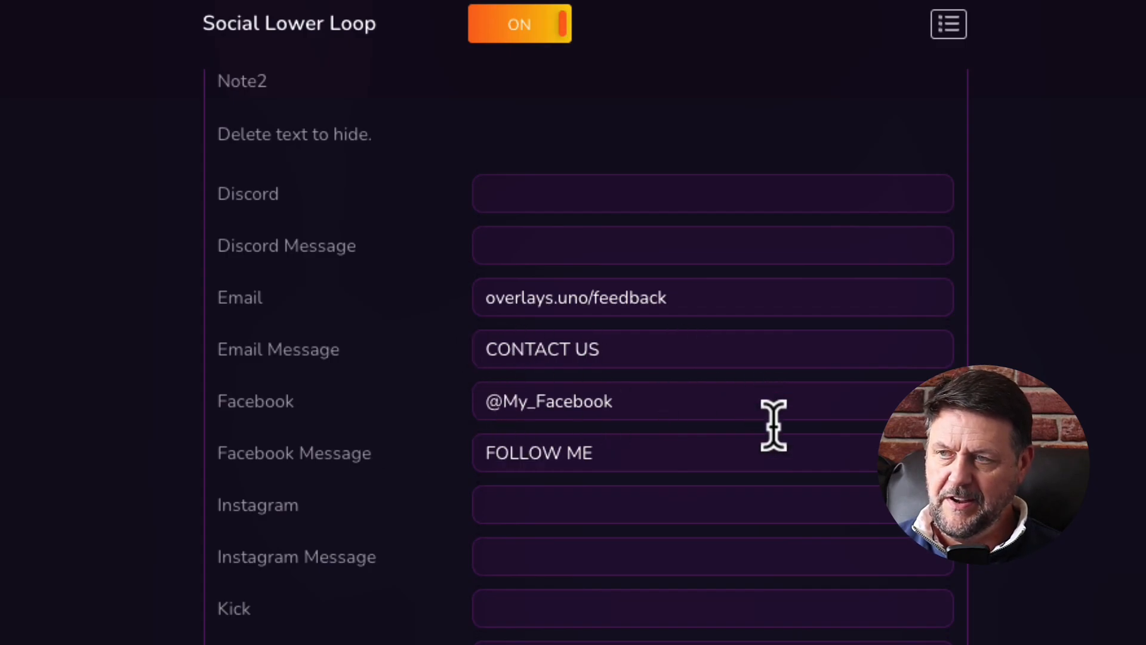
pyautogui.scroll(-1, 861, 468)
pyautogui.scroll(-3, 861, 468)
pyautogui.scroll(-2, 757, 361)
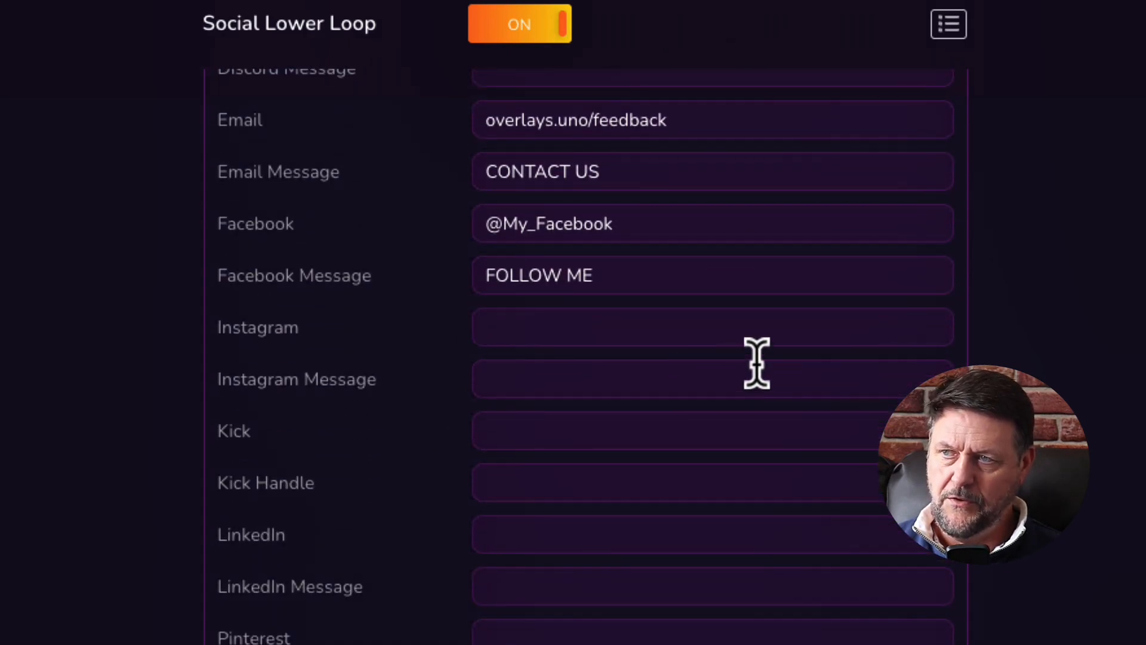
pyautogui.scroll(4, 757, 361)
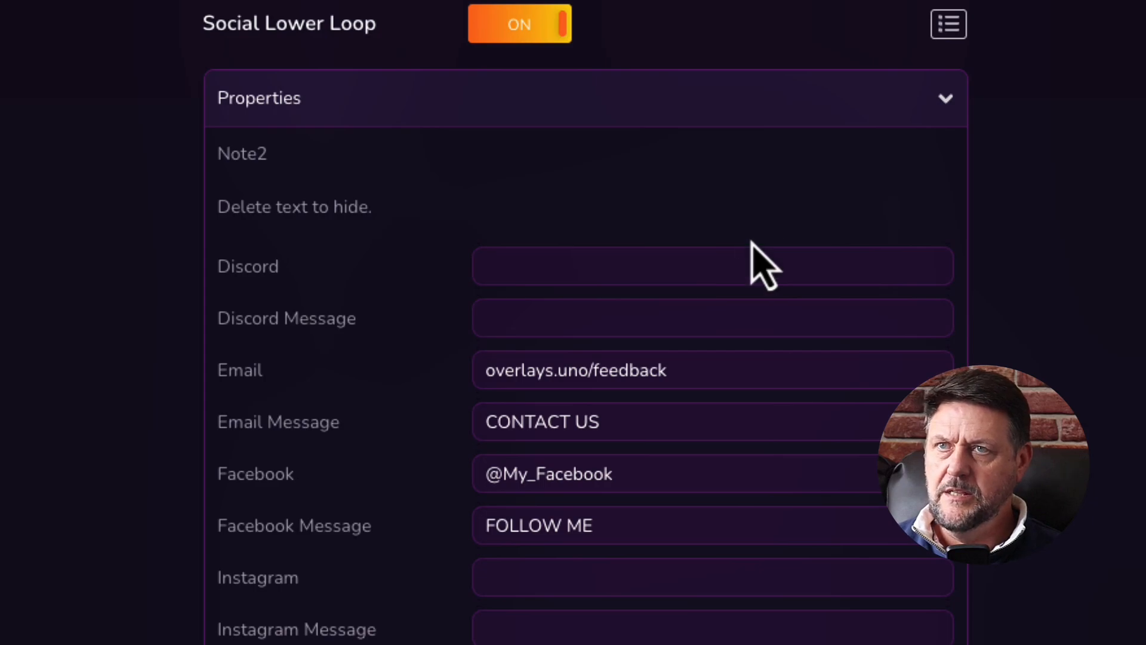
pyautogui.scroll(-5, 773, 317)
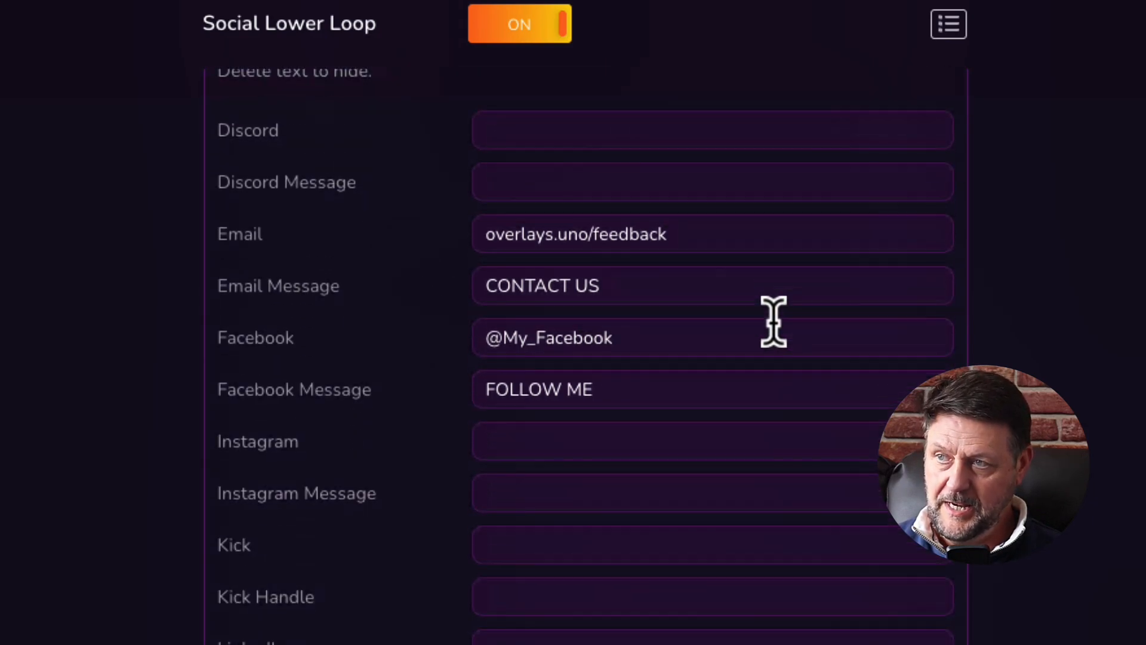
pyautogui.scroll(-2, 655, 418)
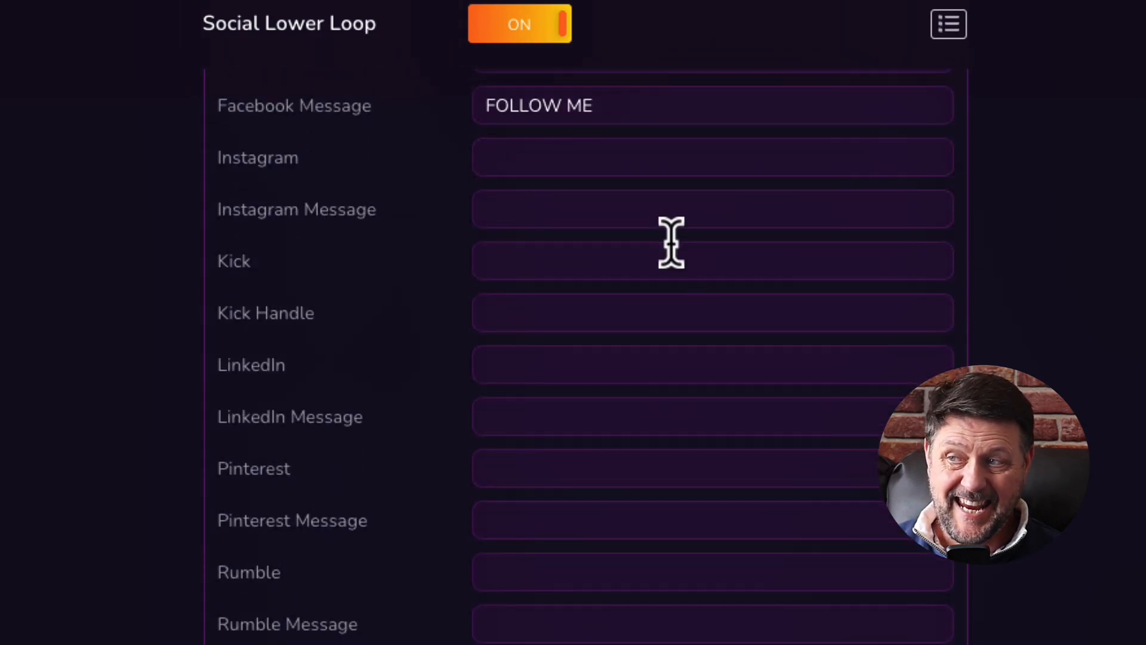
pyautogui.scroll(-2, 686, 269)
pyautogui.scroll(-6, 681, 254)
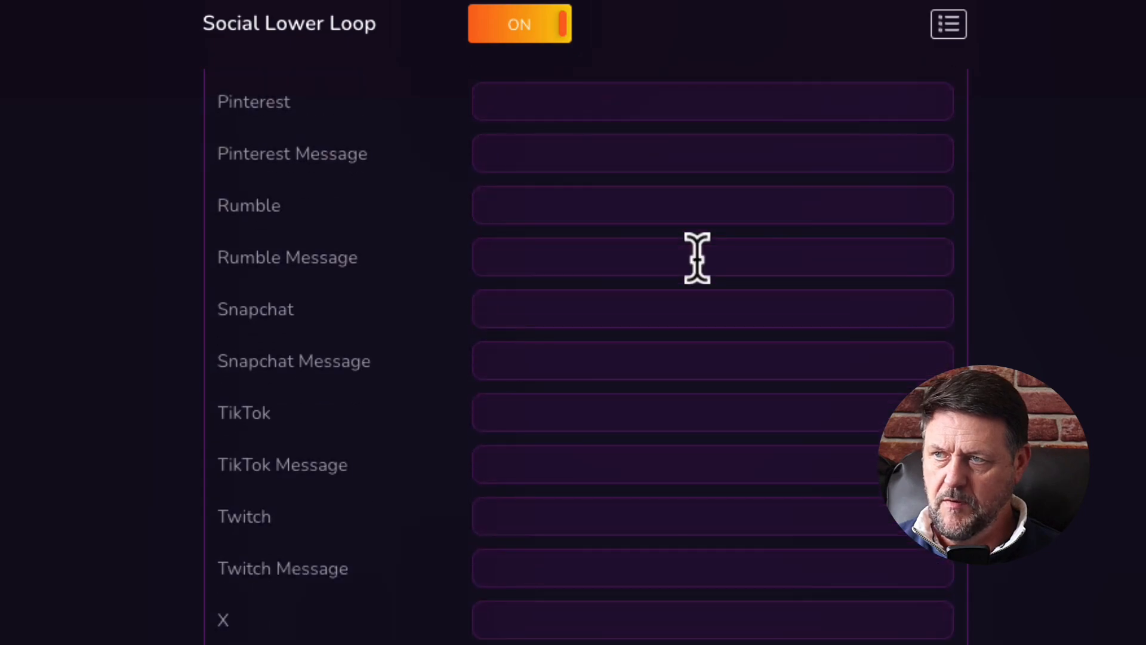
pyautogui.scroll(-3, 693, 262)
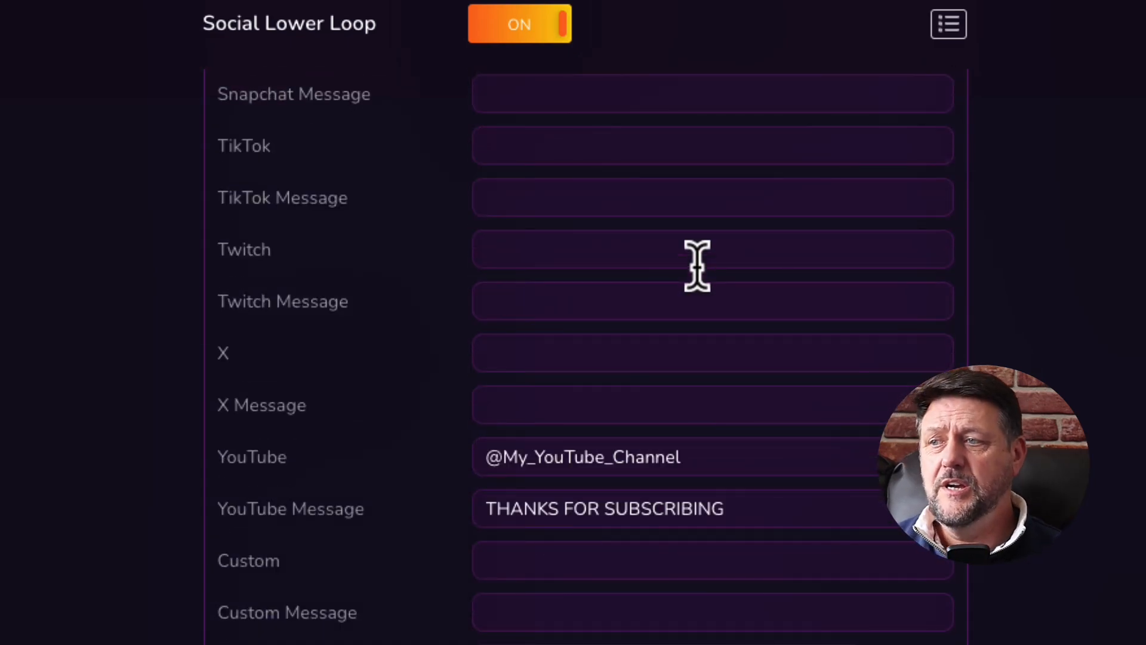
pyautogui.scroll(-2, 674, 299)
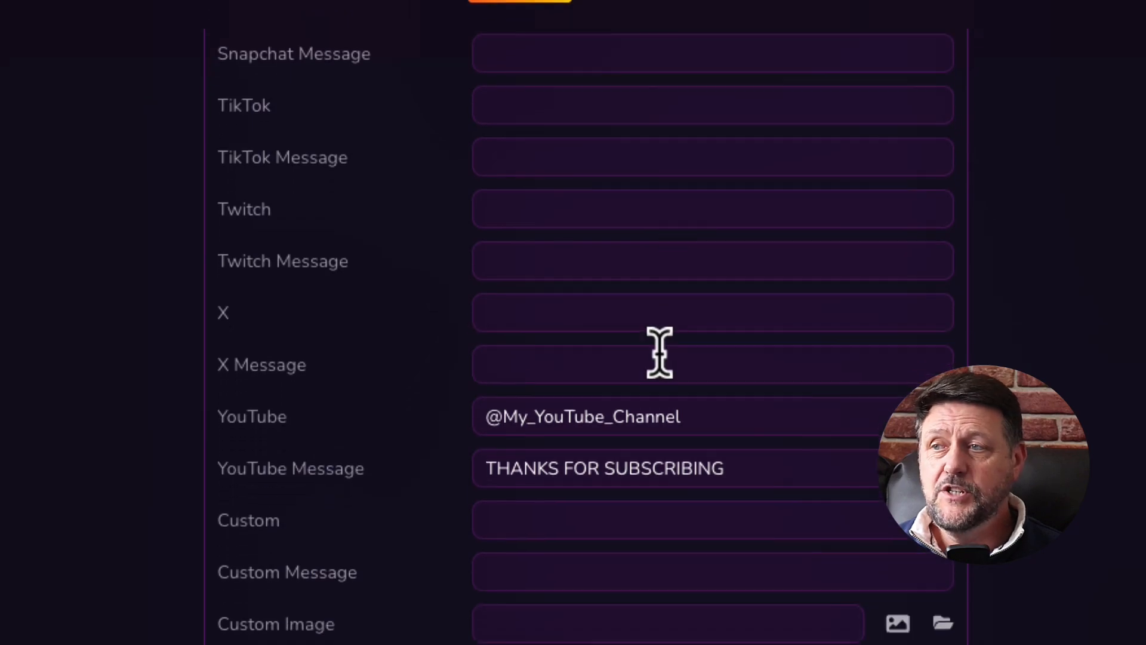
pyautogui.click(638, 449)
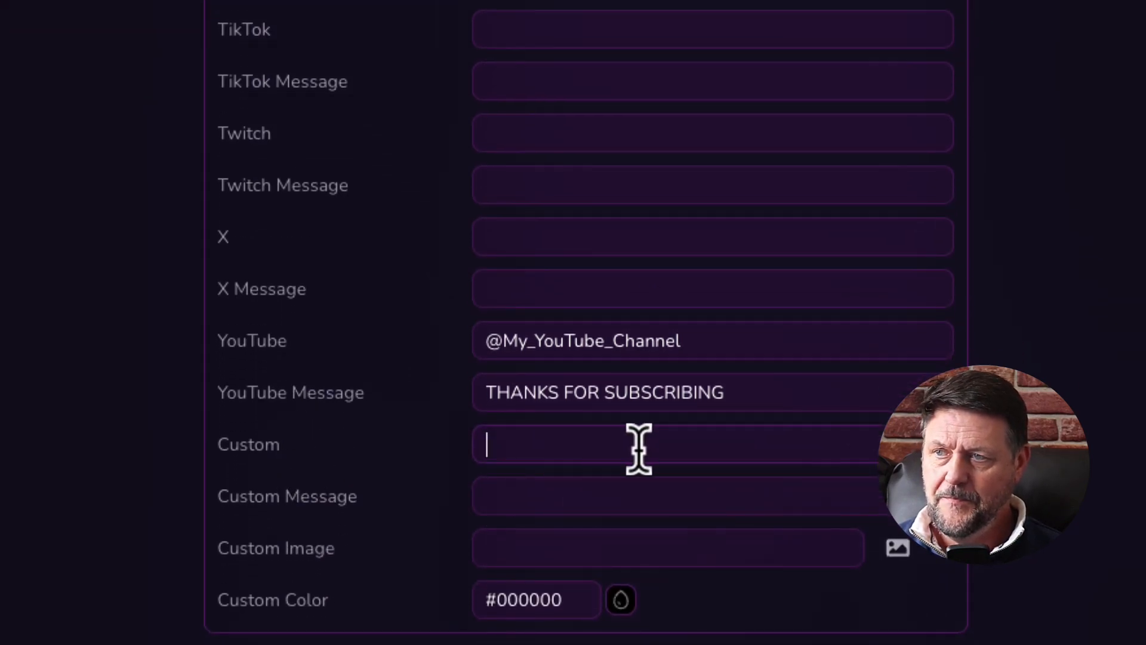
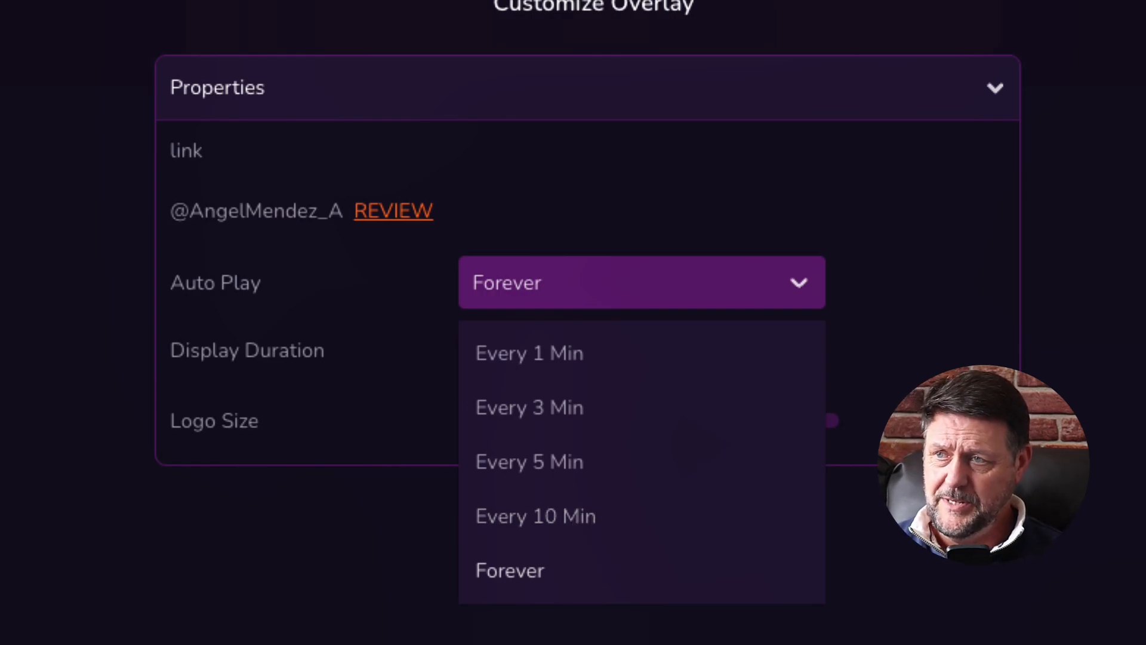
# Set the lower third to auto-play every 5 minutes for 10 seconds with a 74.3% logo, then copy its output URL.
pyautogui.click(540, 465)
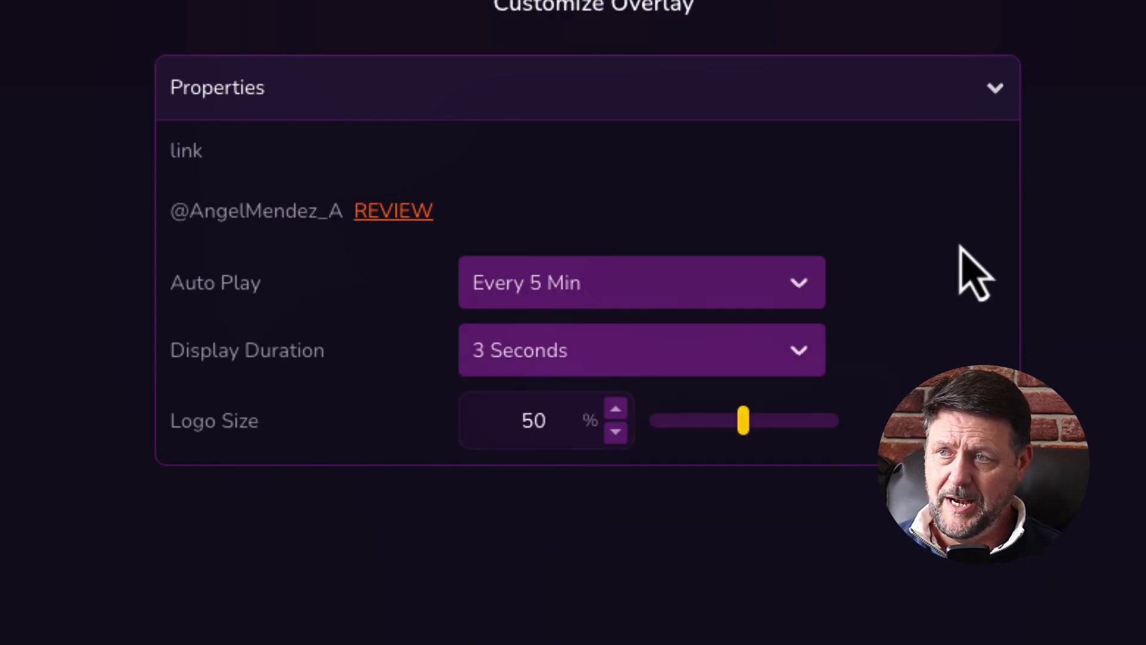
pyautogui.click(799, 351)
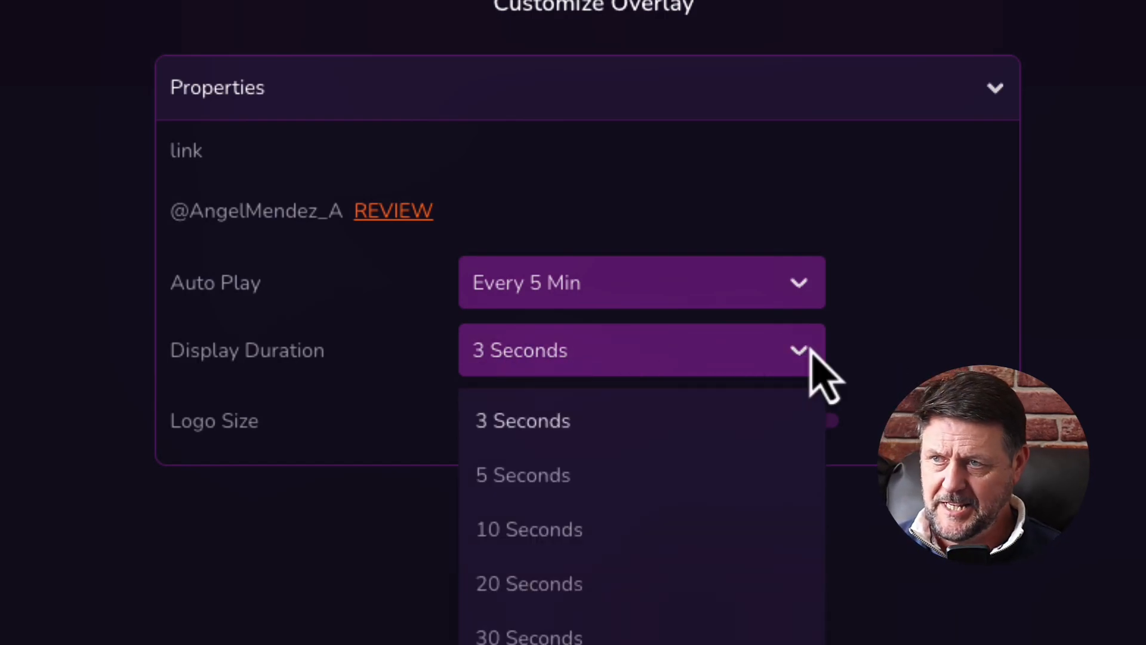
pyautogui.click(558, 530)
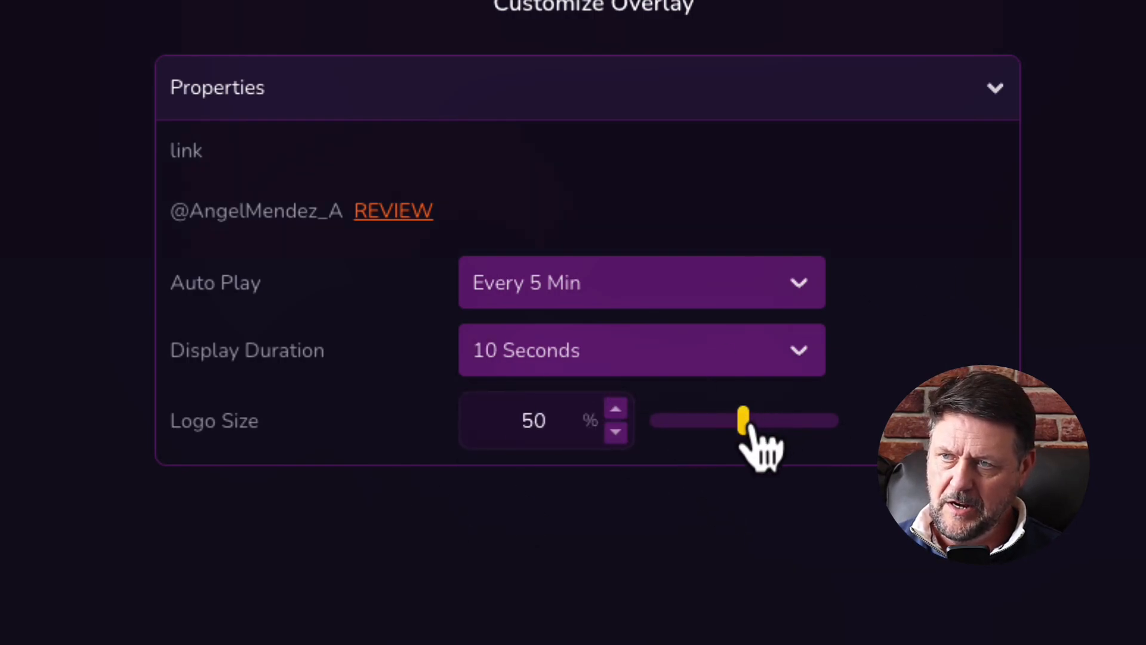
pyautogui.moveTo(745, 421); pyautogui.dragTo(786, 422)
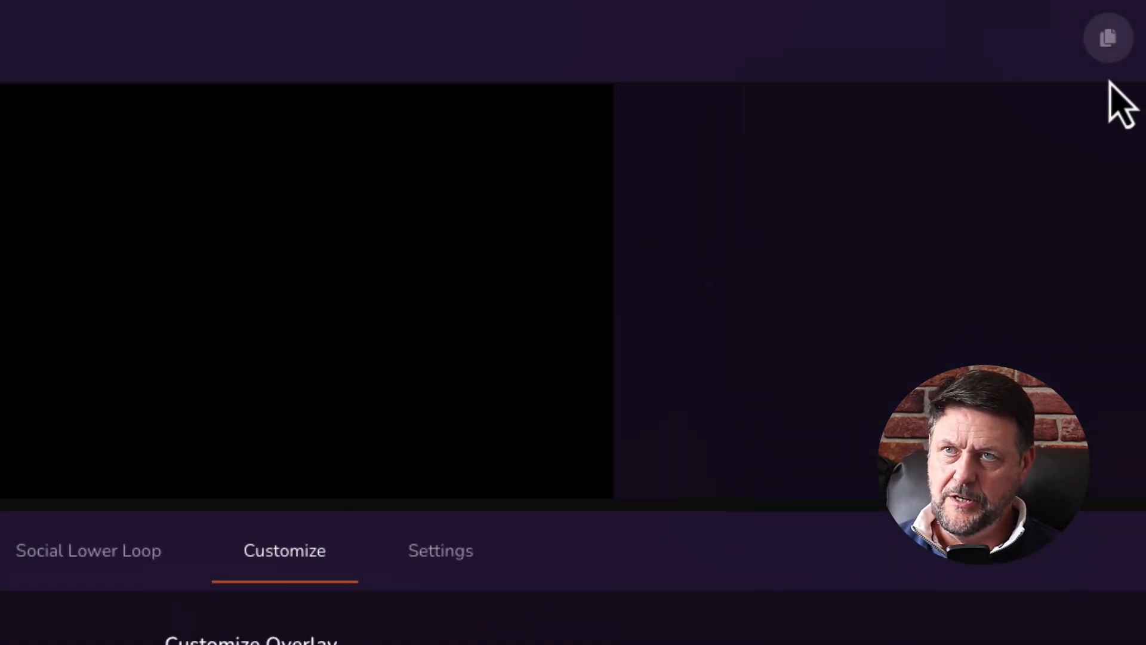
pyautogui.click(1107, 37)
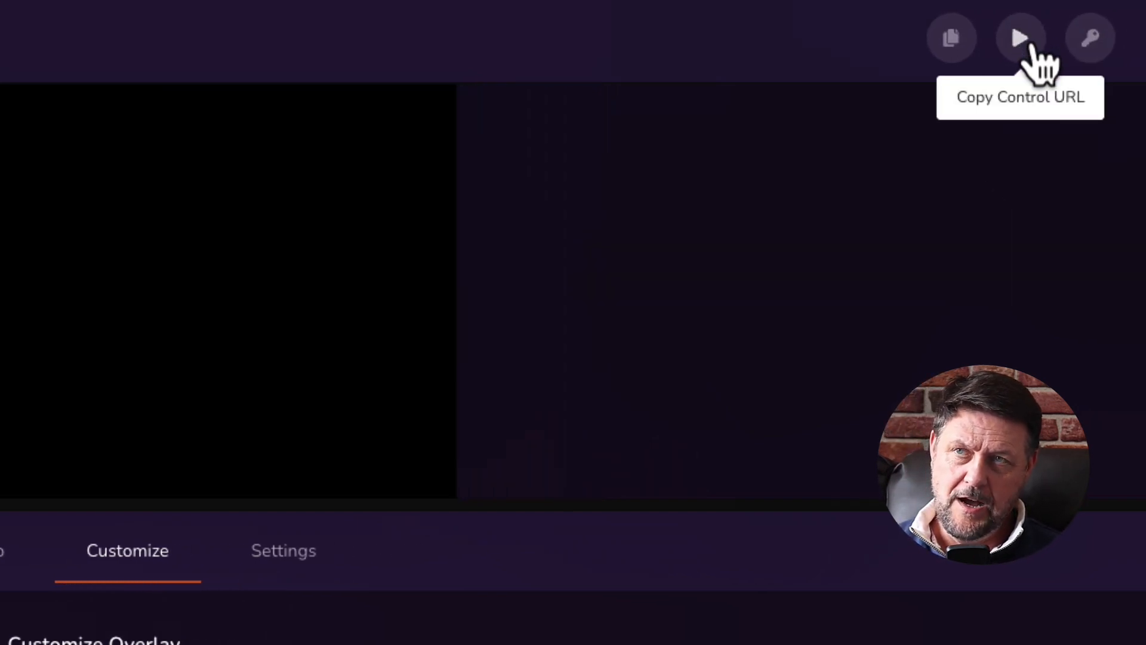
# Copy the lower third's control URL and its Uno token.
pyautogui.click(1027, 49)
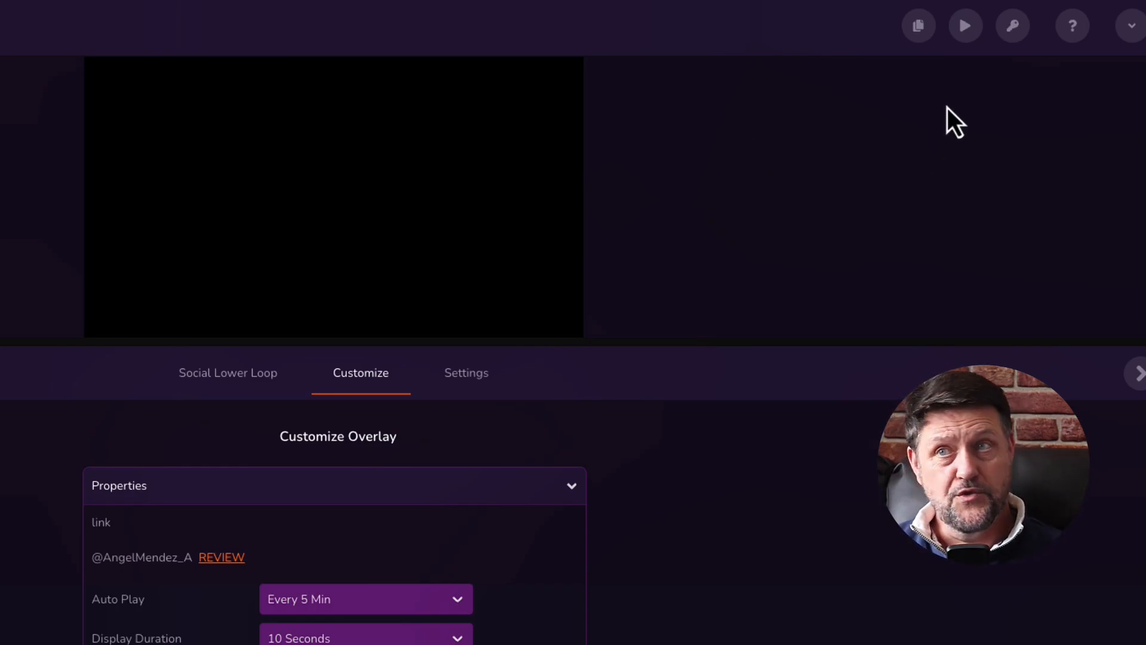
pyautogui.click(1014, 33)
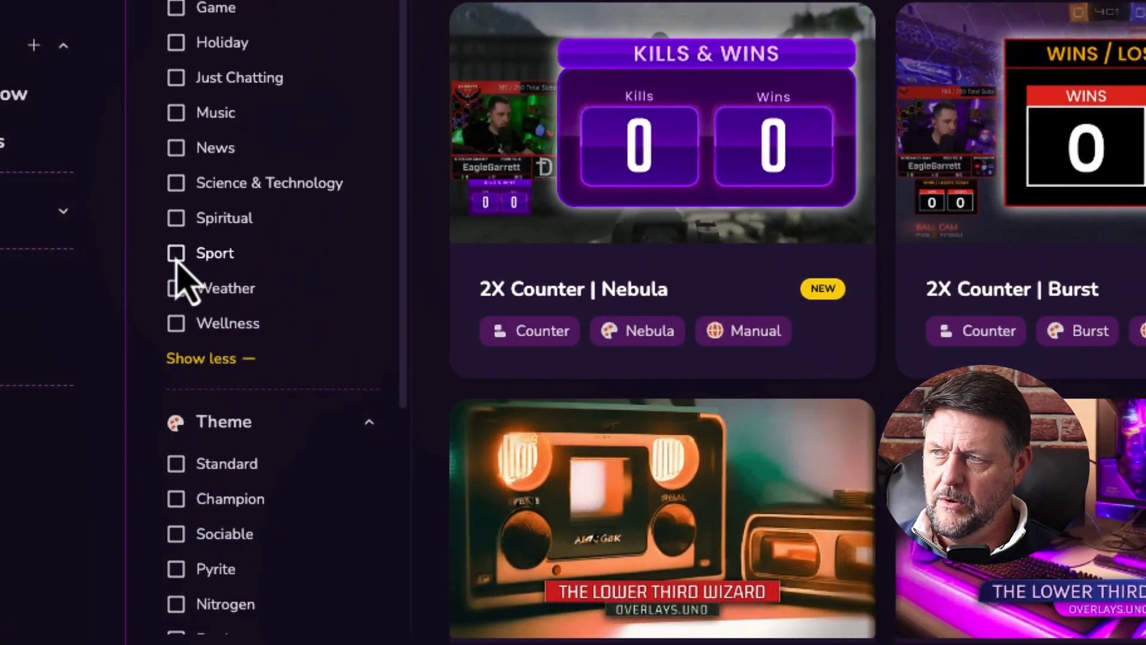
# Filter the Library to Sport, add Soccer Scorebug | Slant to My Overlays, and open it.
pyautogui.click(179, 405)
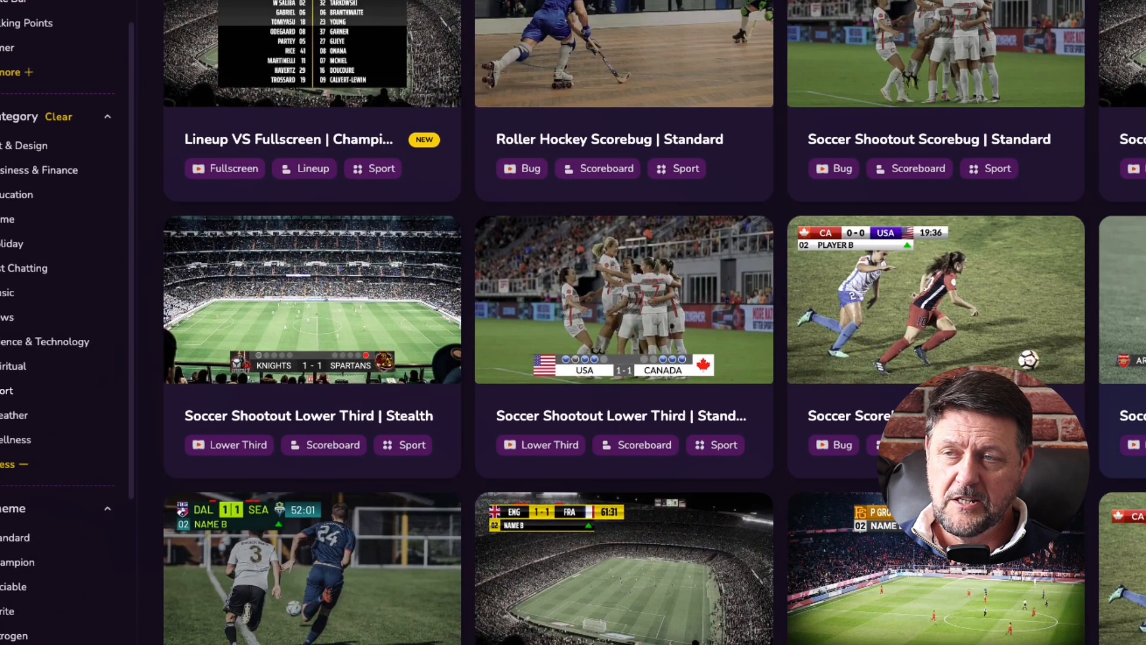
pyautogui.click(1134, 352)
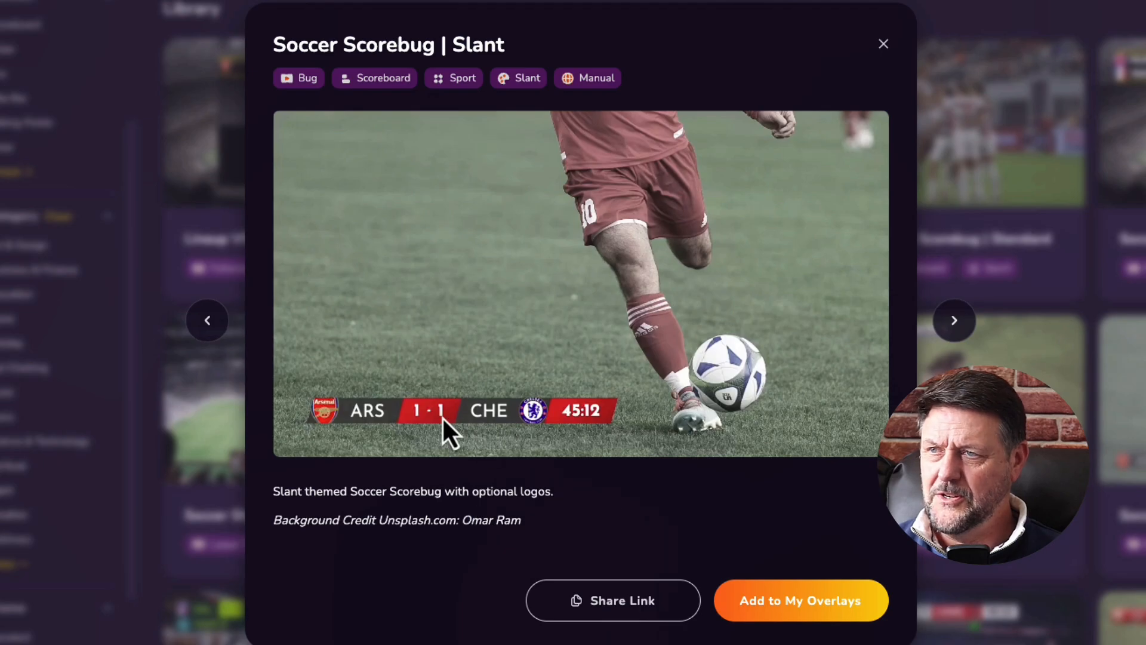
pyautogui.click(799, 601)
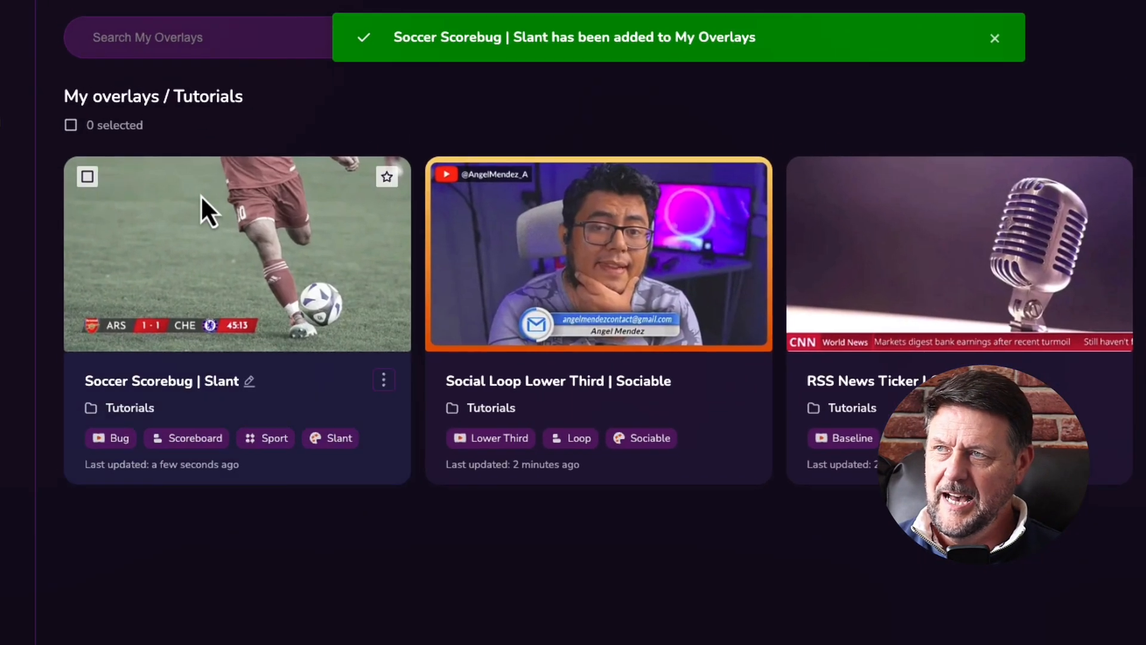
pyautogui.click(383, 380)
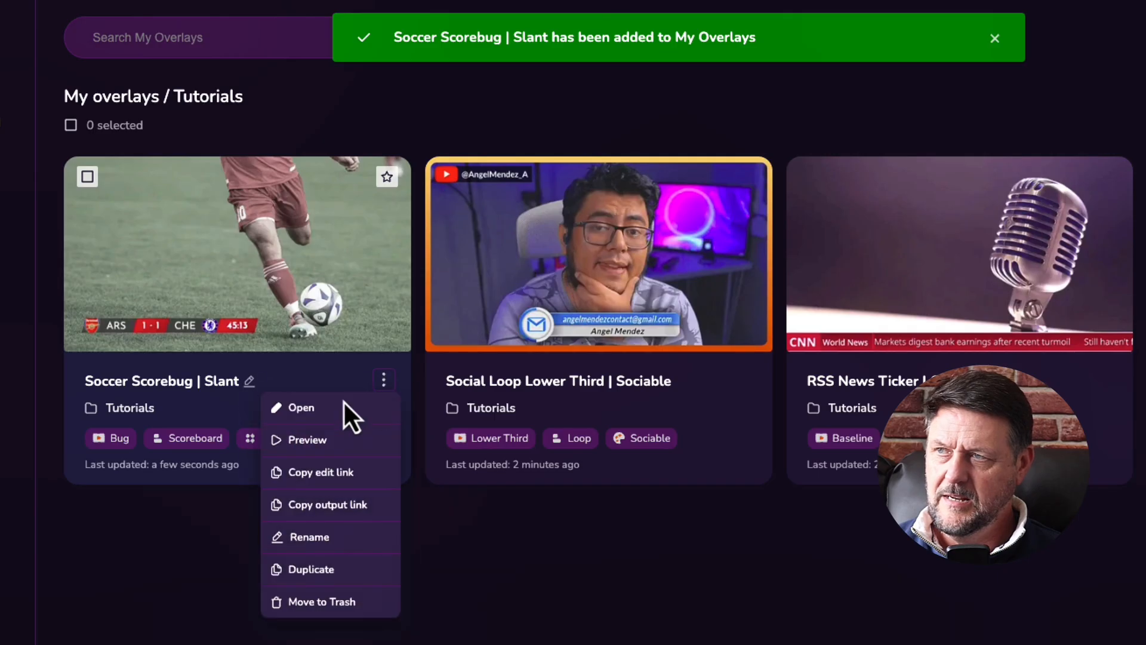
pyautogui.click(294, 407)
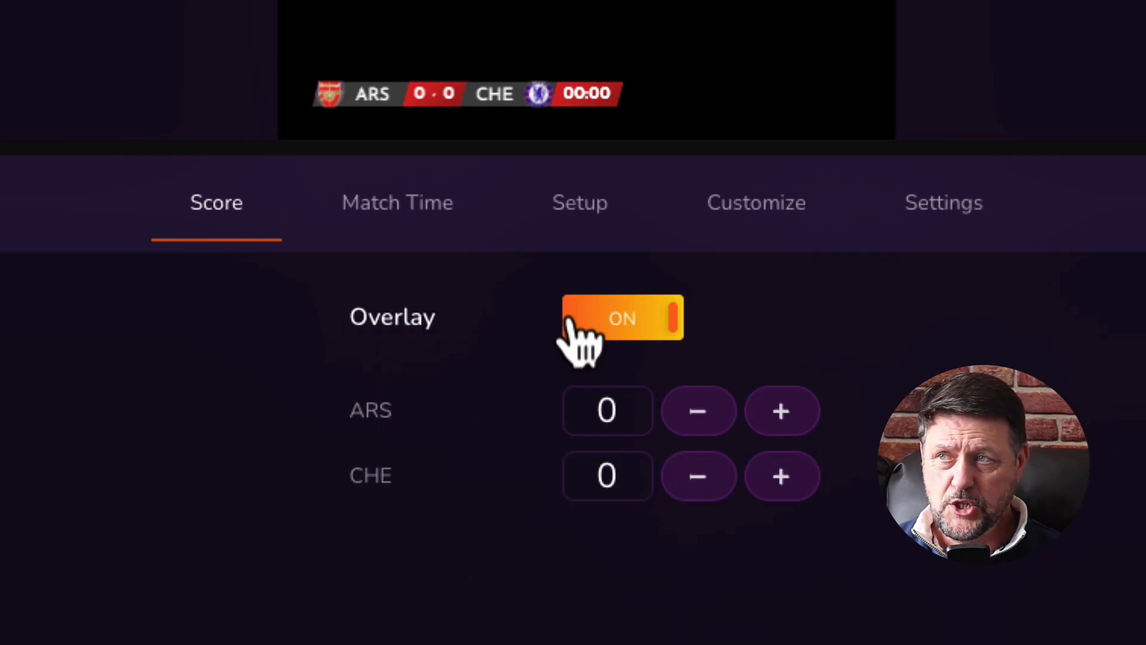
# Change the home team from ARS to SL1 and the away team from CHE to KIS.
pyautogui.click(382, 226)
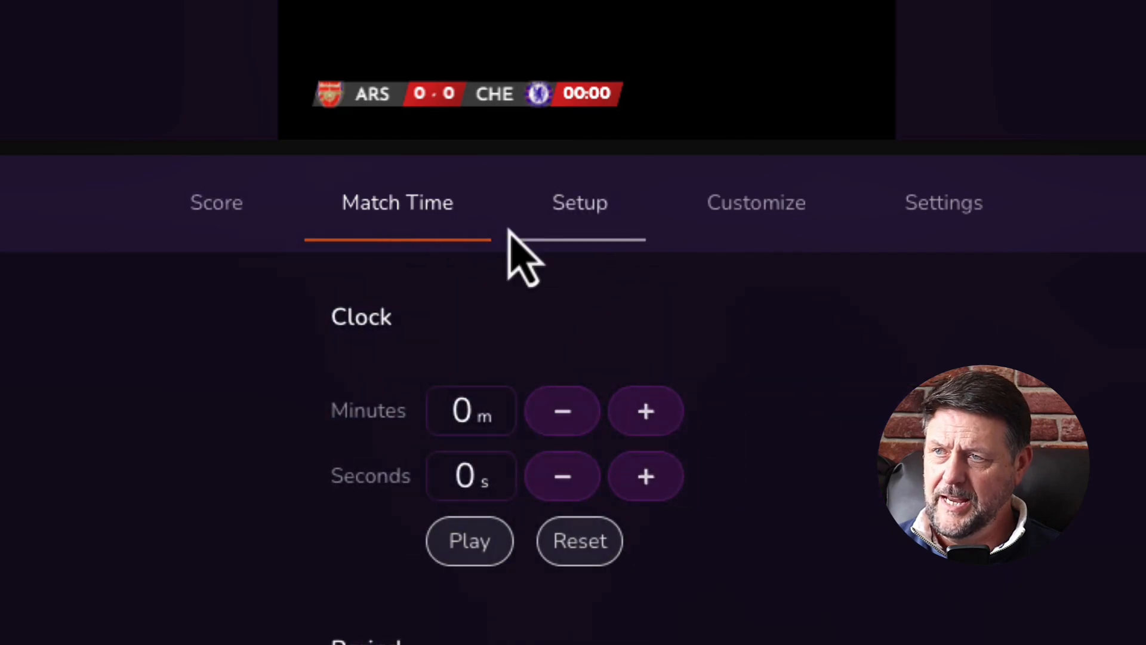
pyautogui.click(576, 206)
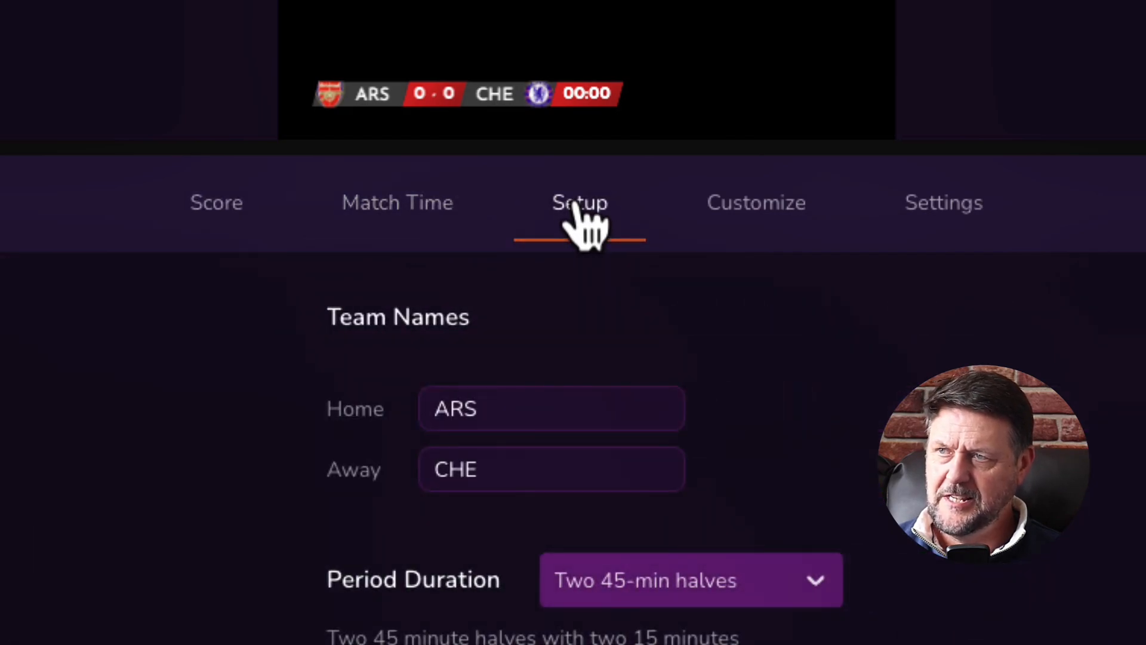
pyautogui.moveTo(483, 409); pyautogui.dragTo(378, 417)
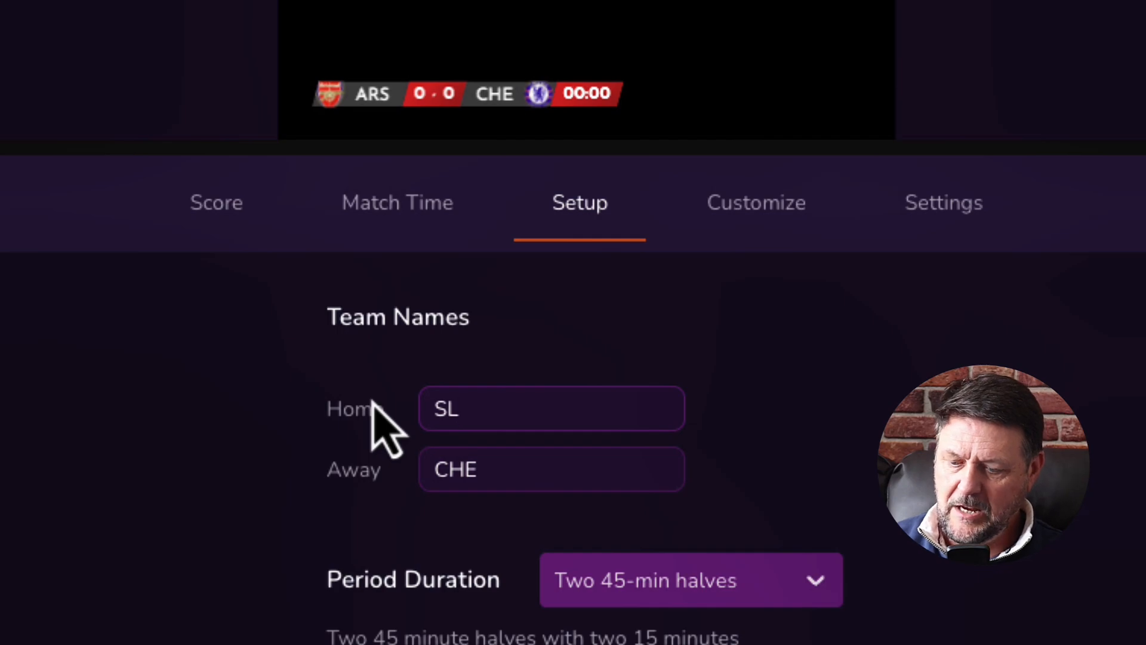
pyautogui.write('SL1')
pyautogui.moveTo(511, 468); pyautogui.dragTo(380, 484)
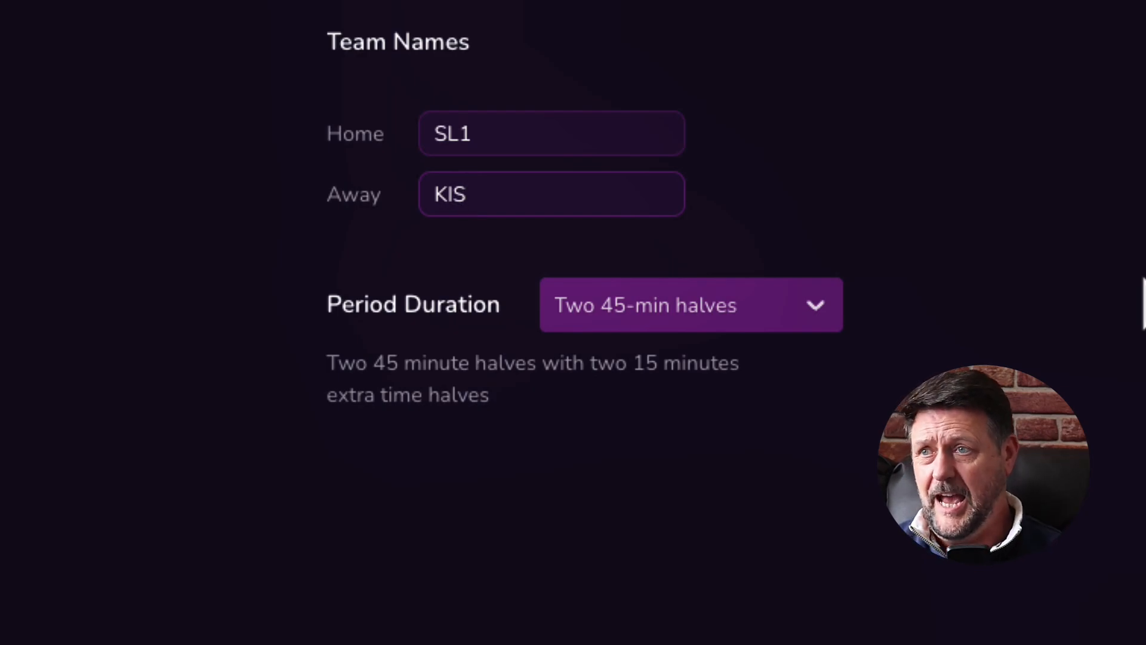
pyautogui.click(230, 51)
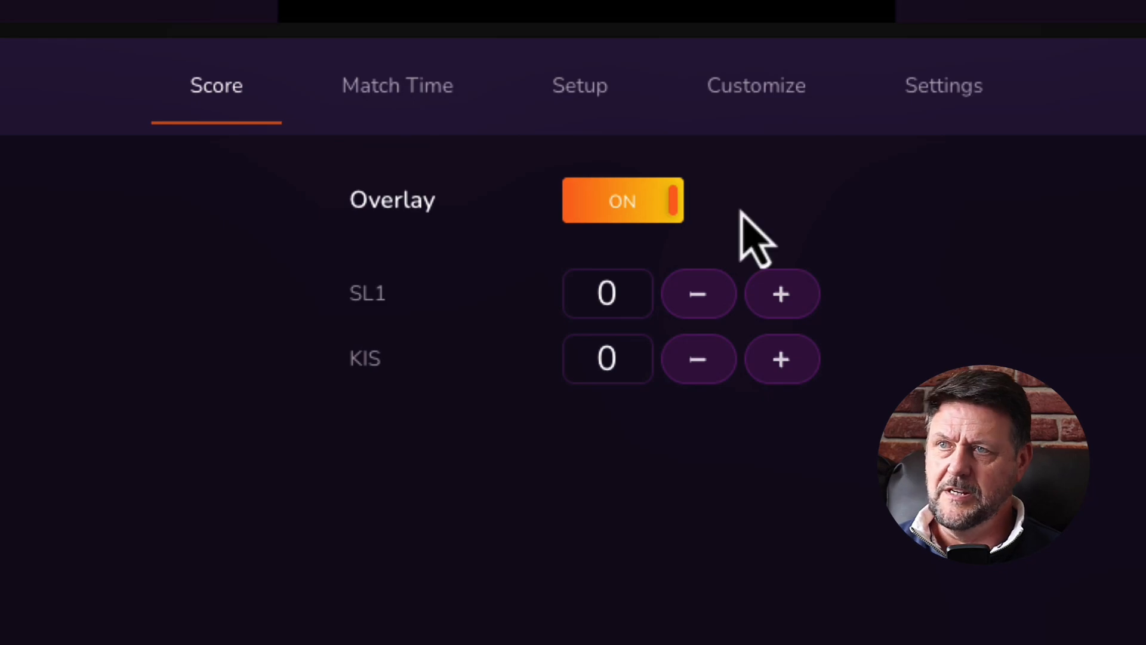
# Switch the match period between 1st and 2nd Half and reset the clock to zero.
pyautogui.click(335, 110)
pyautogui.click(492, 597)
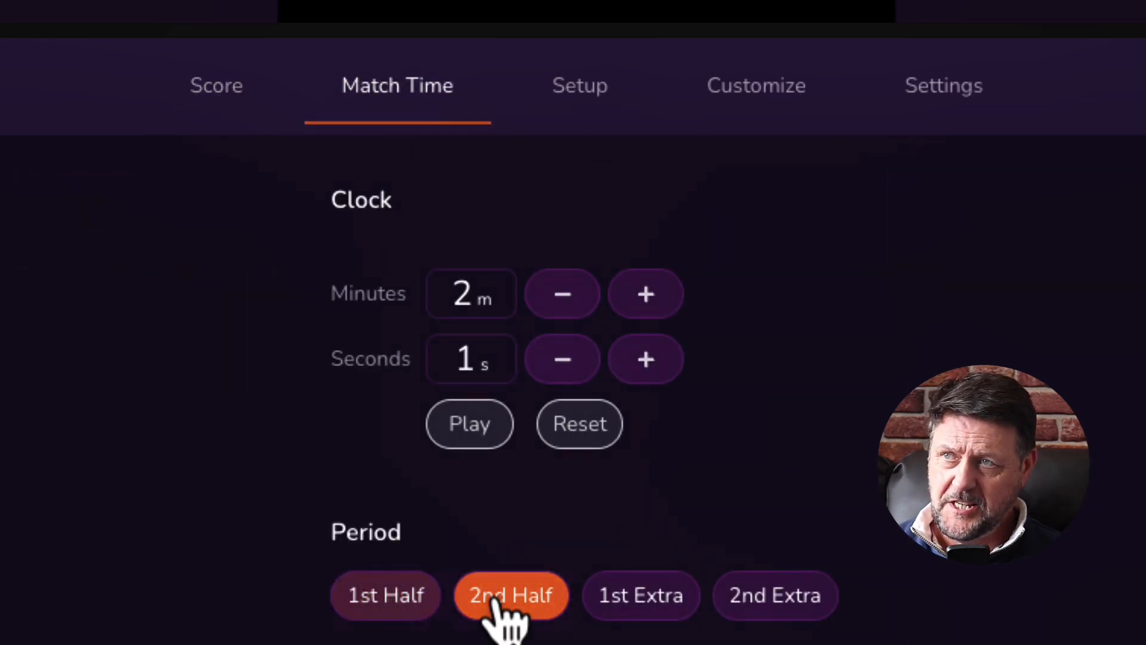
pyautogui.click(367, 606)
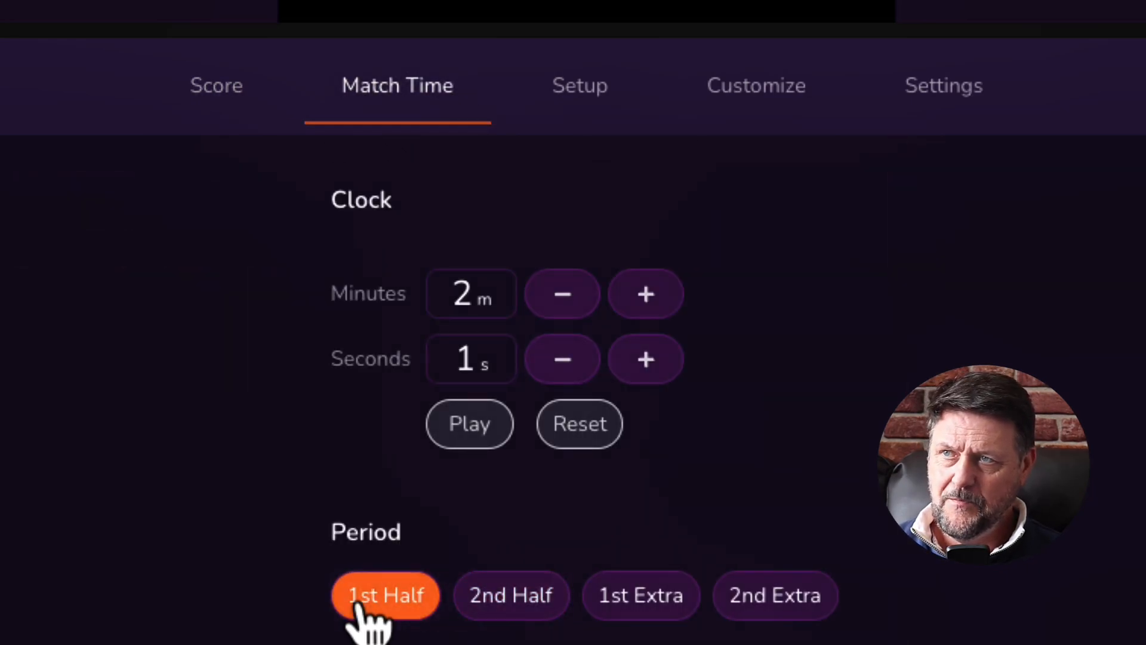
pyautogui.click(498, 596)
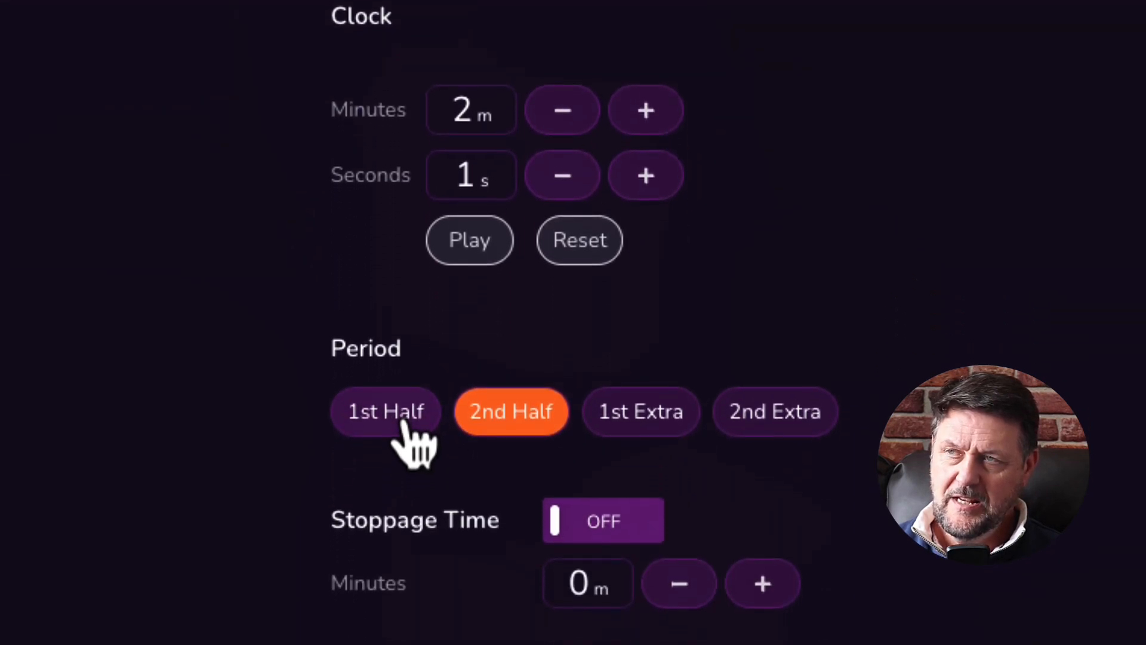
pyautogui.click(399, 640)
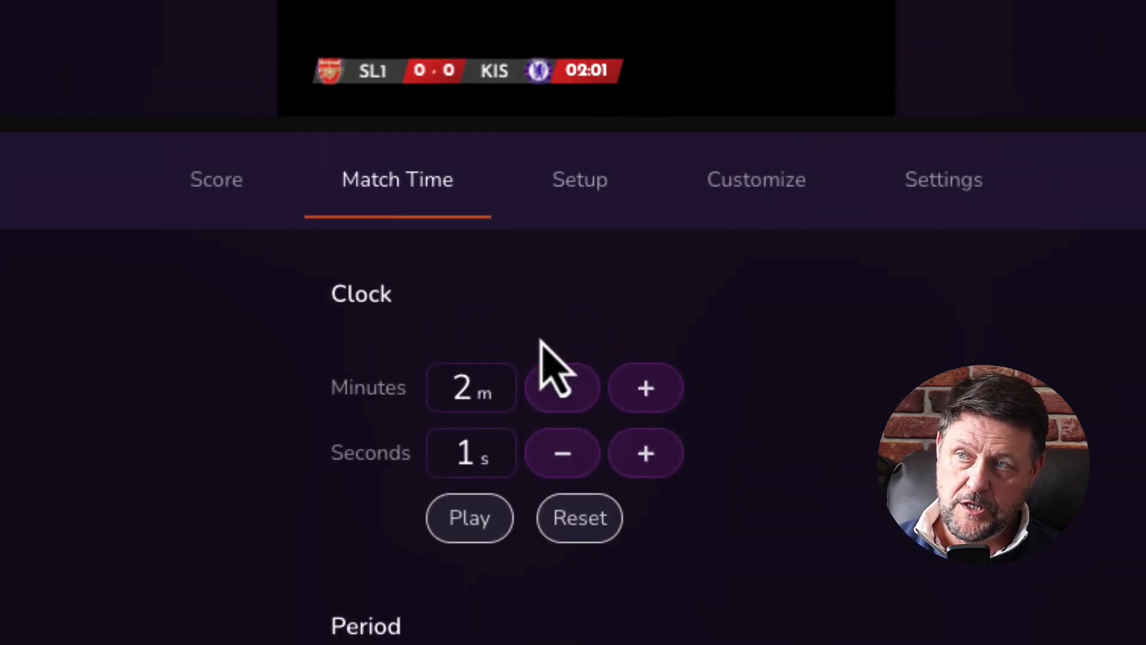
pyautogui.click(582, 522)
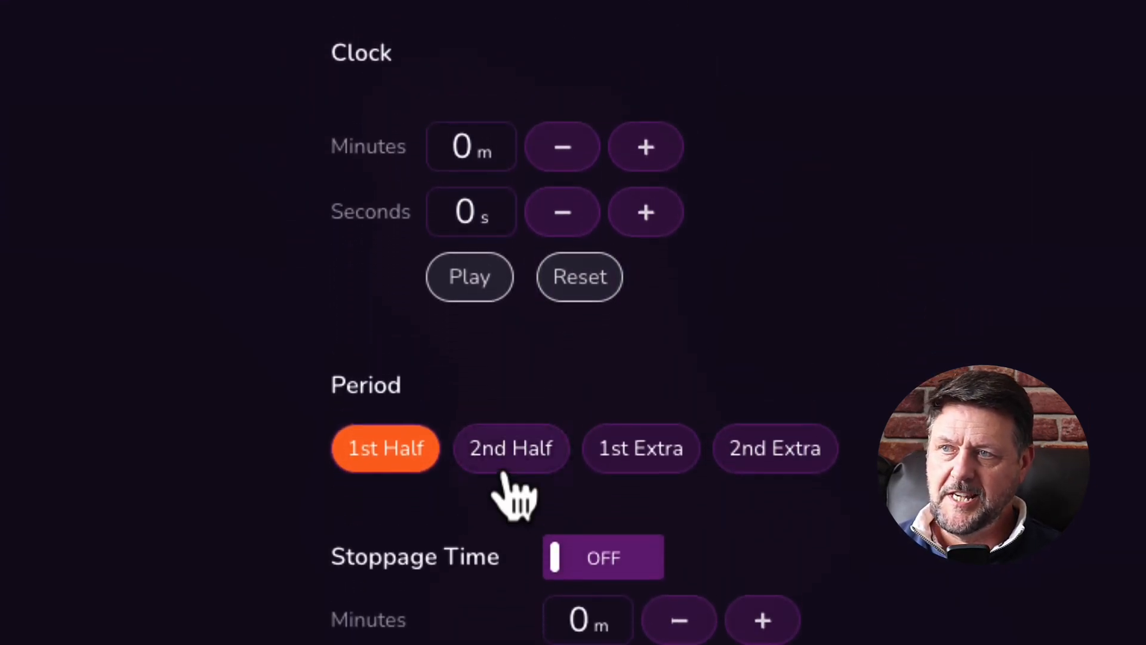
# Move the period to 2nd Extra time and turn on 4-minute stoppage time.
pyautogui.click(506, 470)
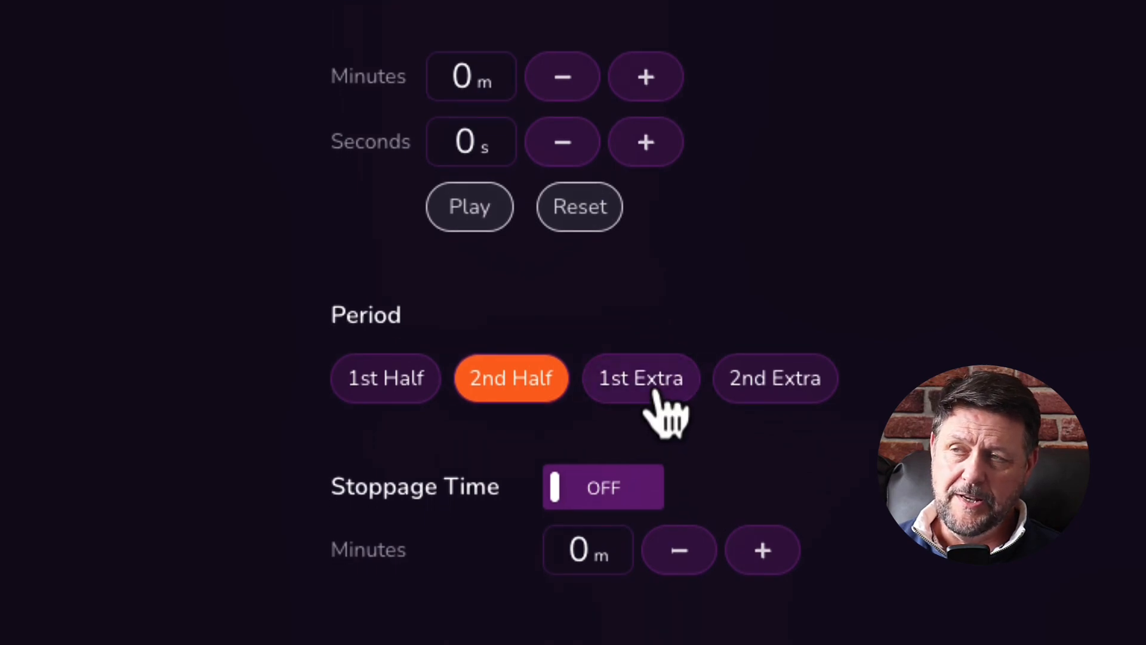
pyautogui.click(656, 395)
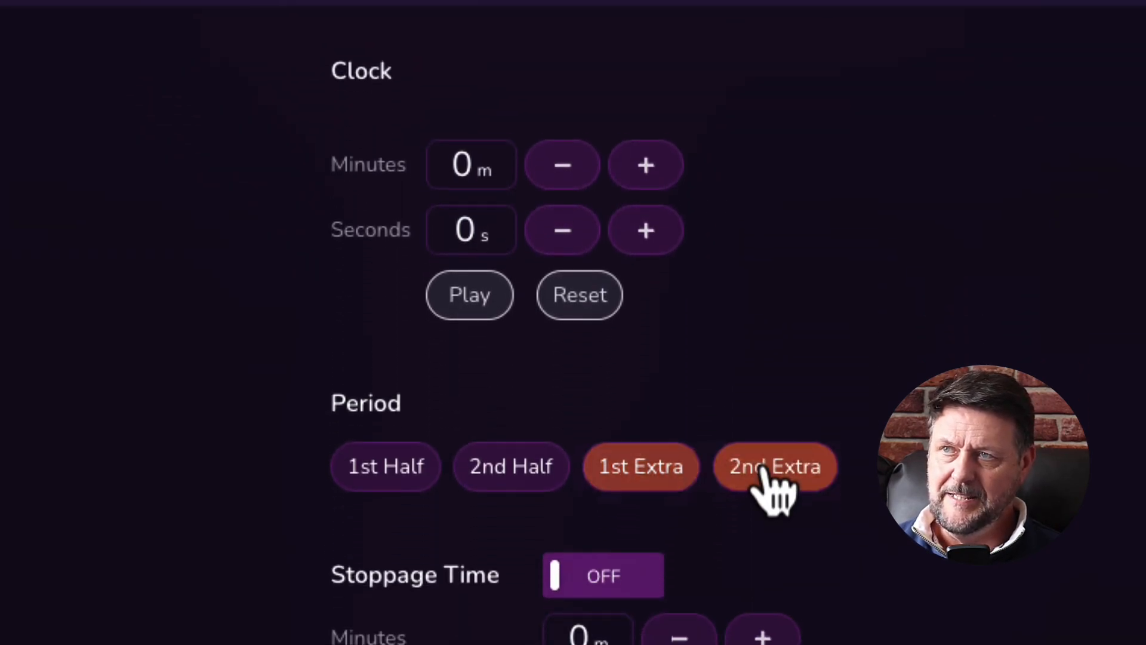
pyautogui.click(772, 644)
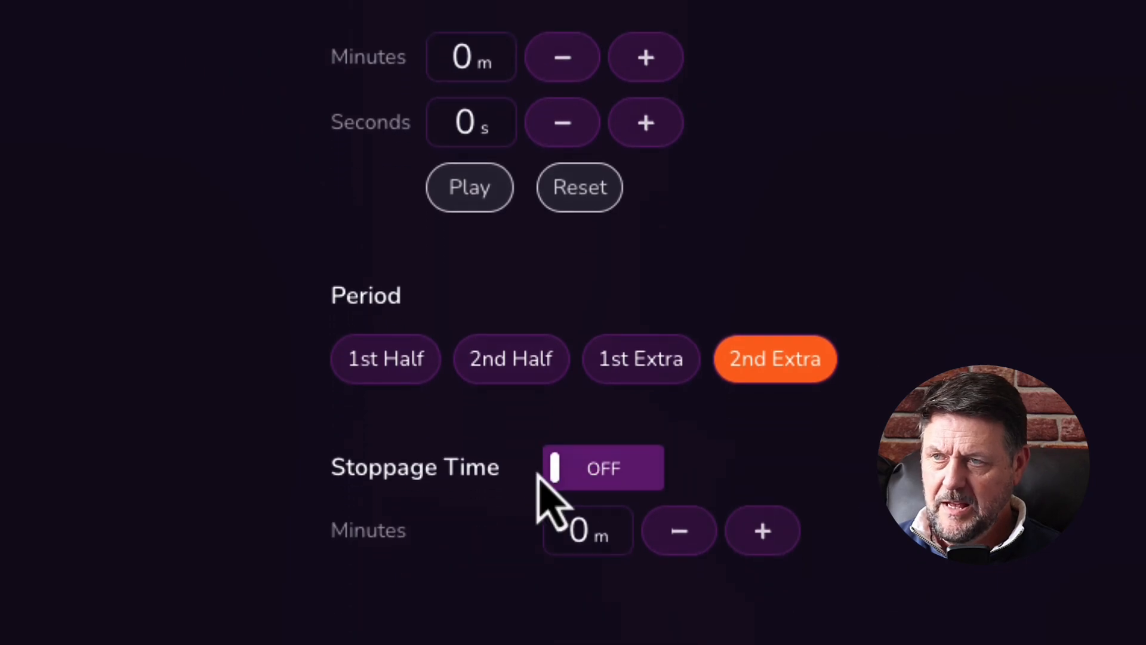
pyautogui.click(612, 469)
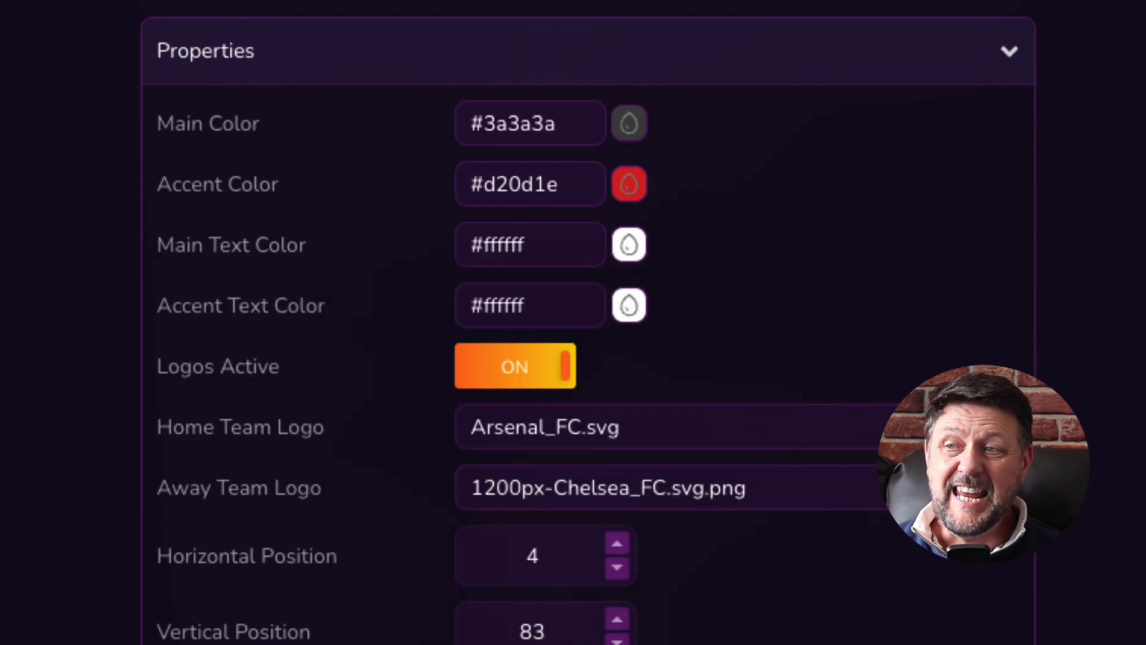
# Copy the Soccer Scorebug's output URL from the overlays.uno toolbar.
pyautogui.moveTo(979, 427)
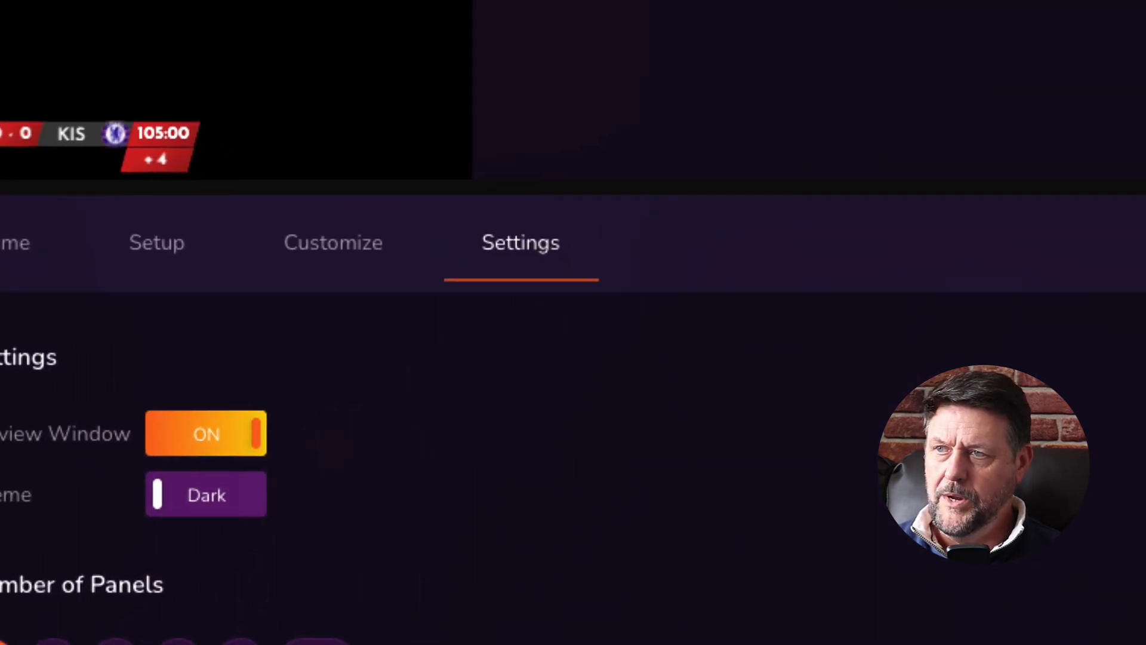
pyautogui.click(925, 46)
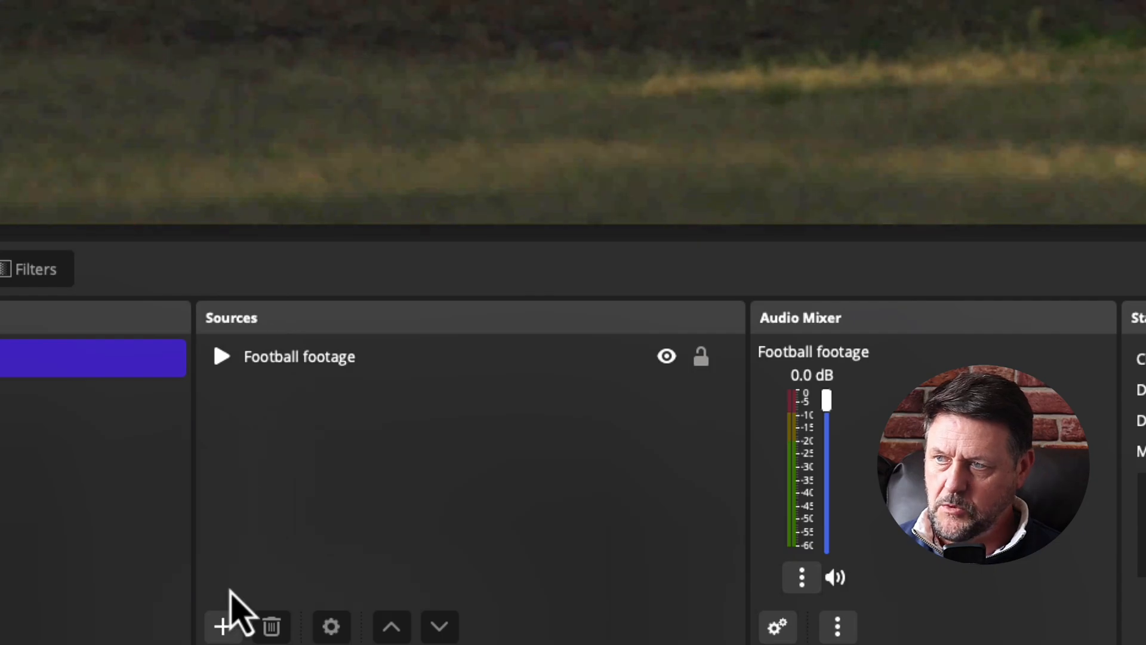
# Add browser source 'Overlay 1' using the pasted scorebug output URL and width 1920.
pyautogui.click(222, 624)
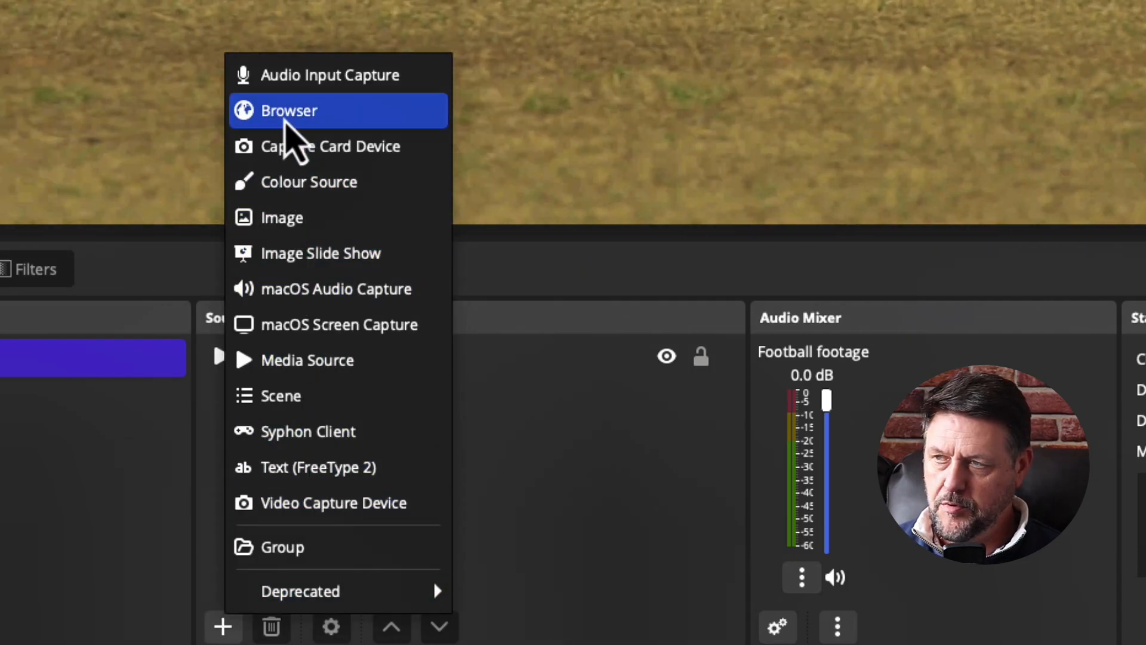
pyautogui.click(294, 133)
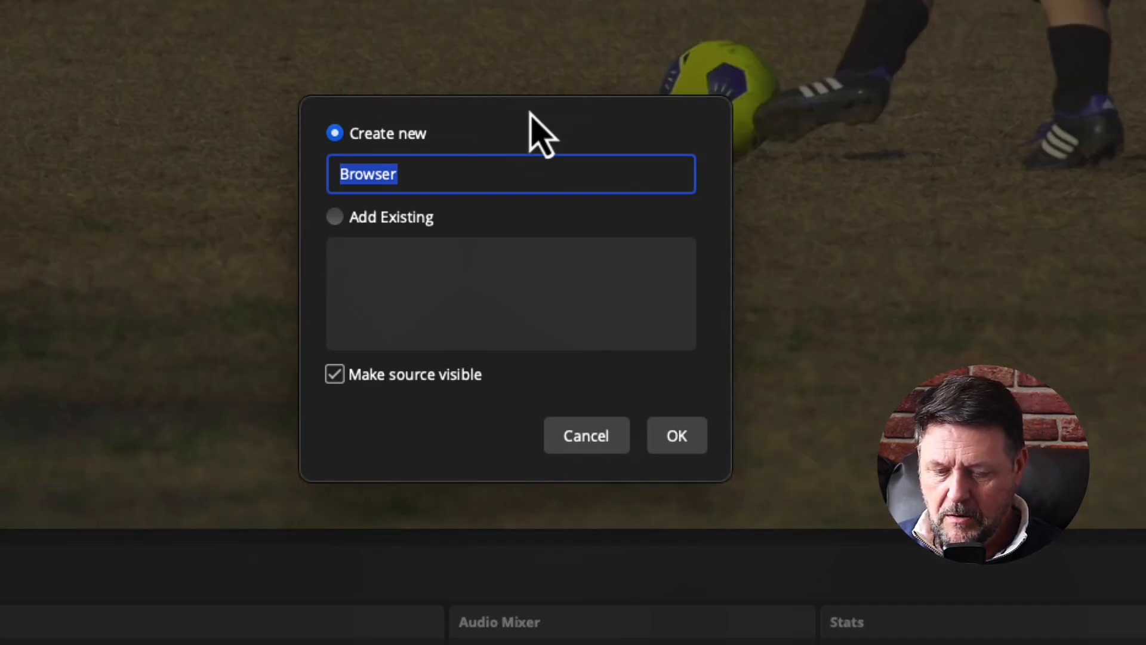
pyautogui.write('Overlay')
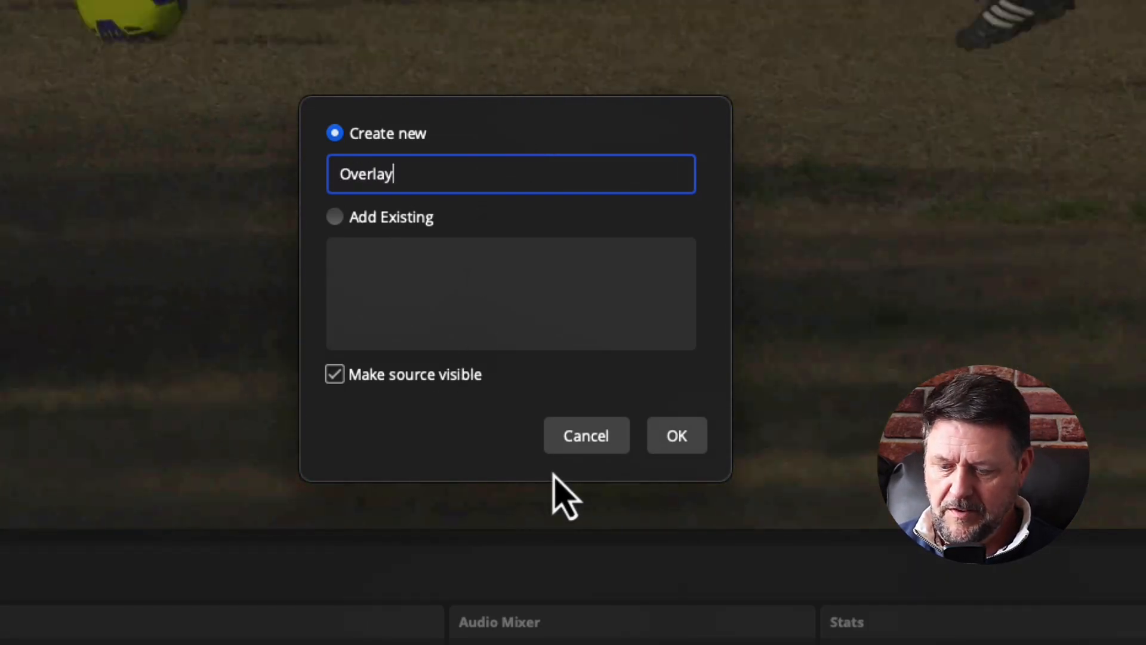
pyautogui.write(' 1')
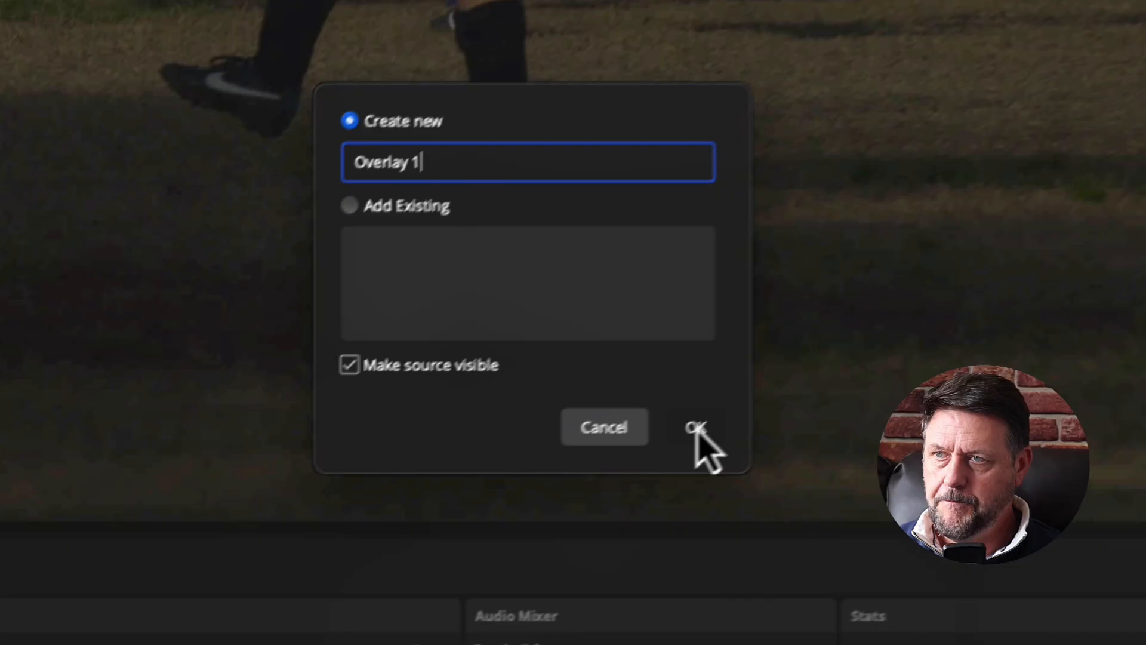
pyautogui.click(695, 427)
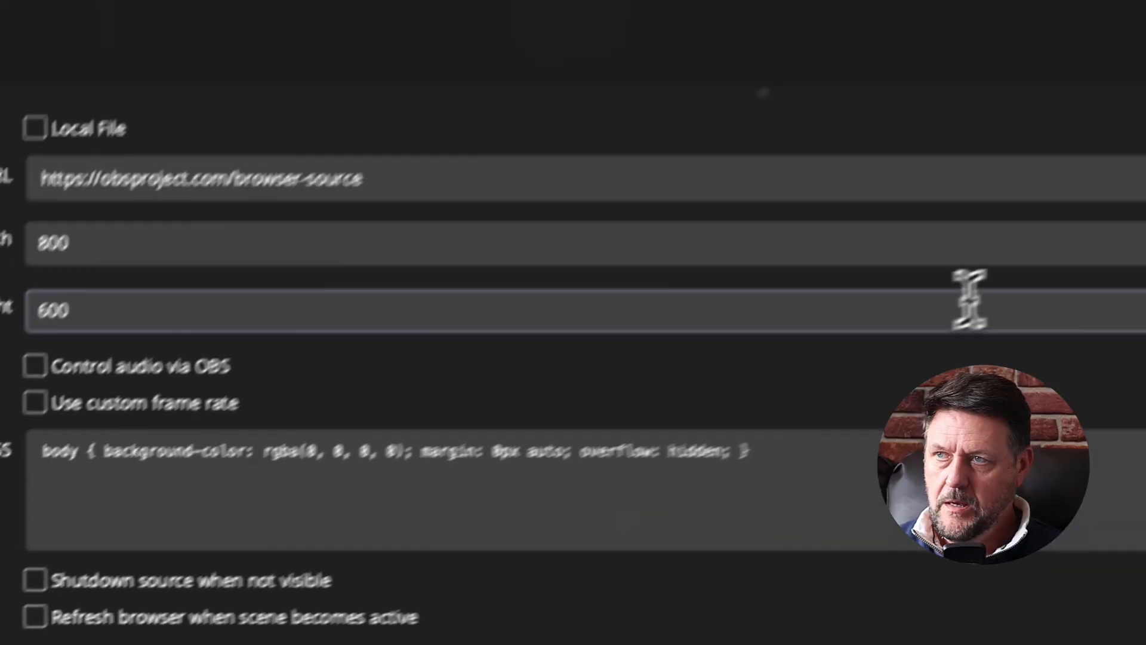
pyautogui.tripleClick(138, 133)
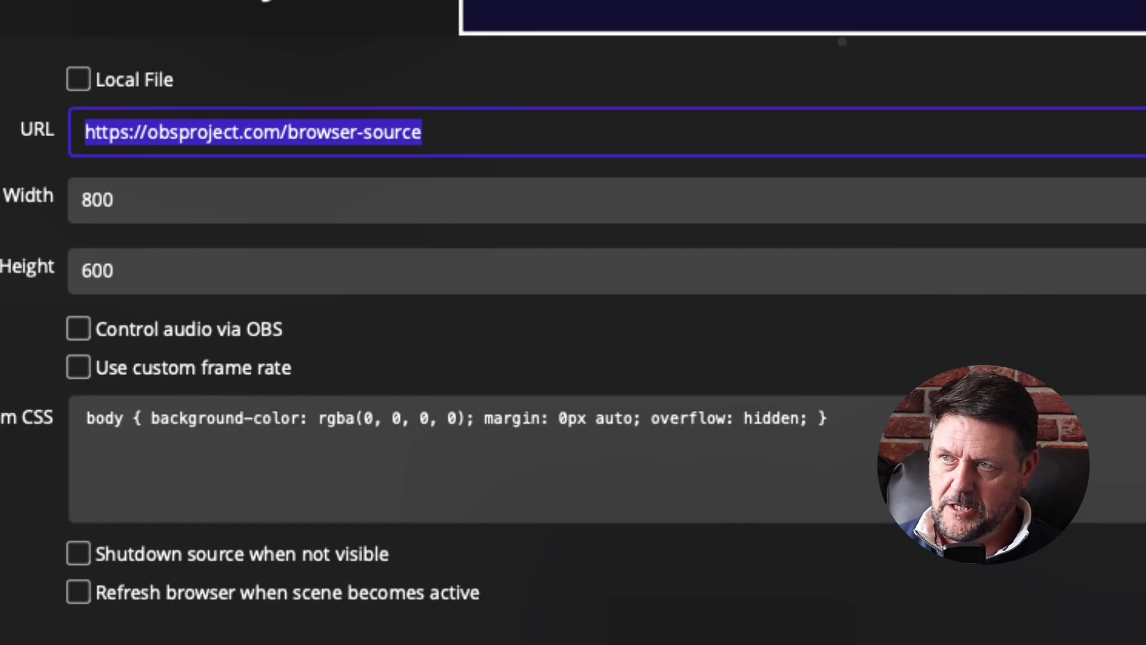
pyautogui.hotkey('ctrl', 'v')
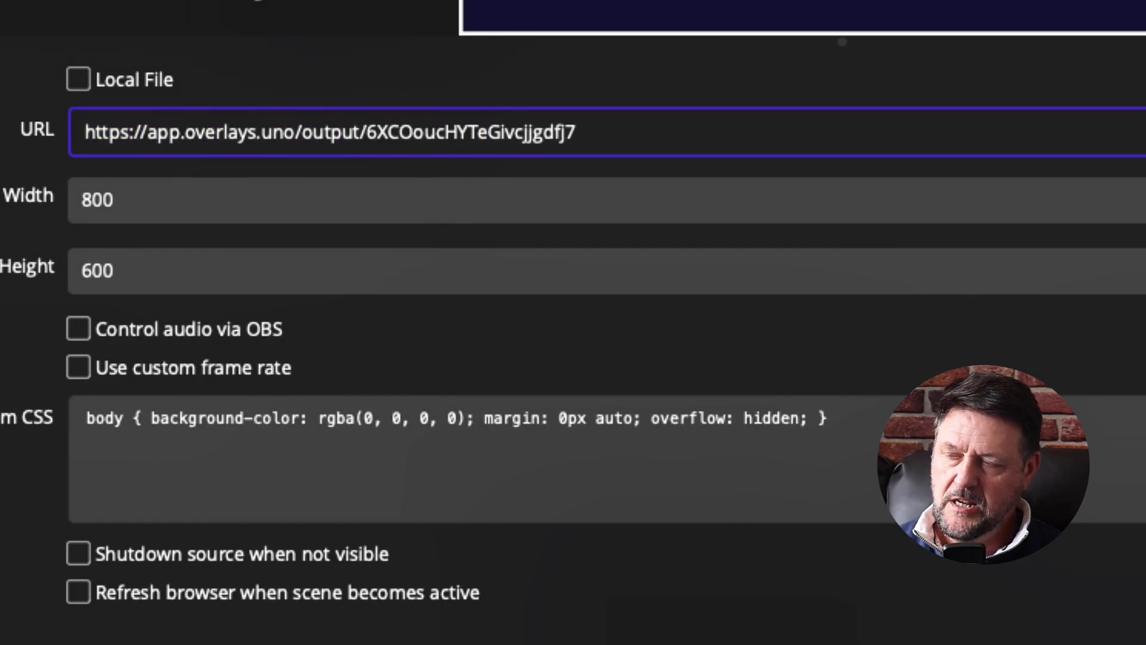
pyautogui.press('Tab')
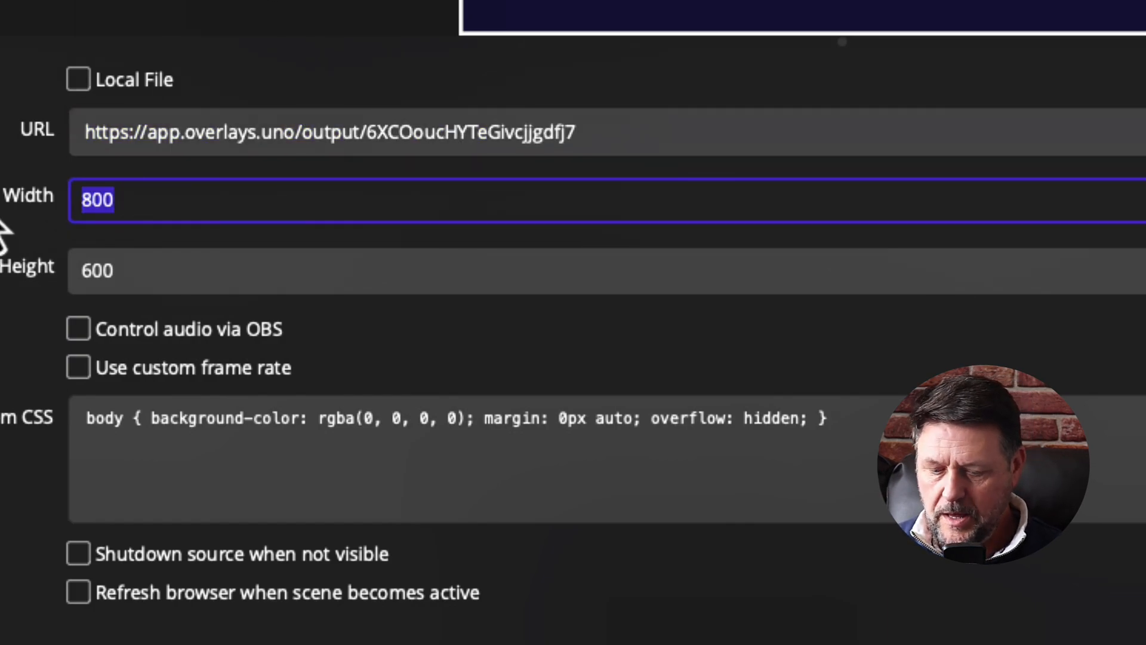
pyautogui.write('1920')
pyautogui.press('Tab')
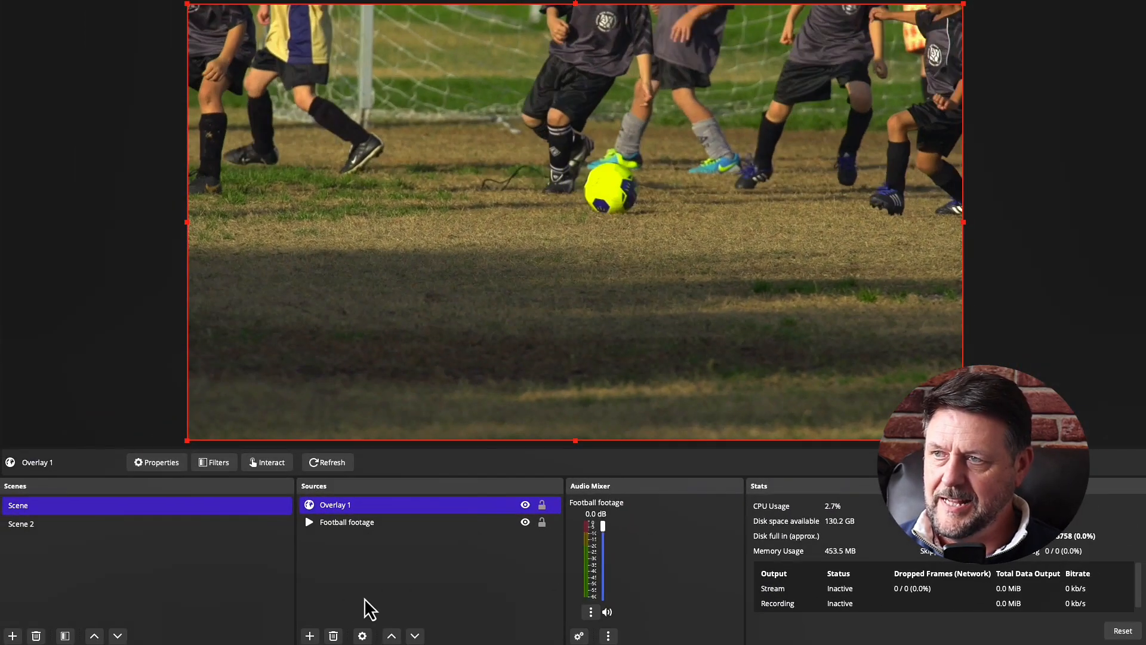
pyautogui.click(370, 607)
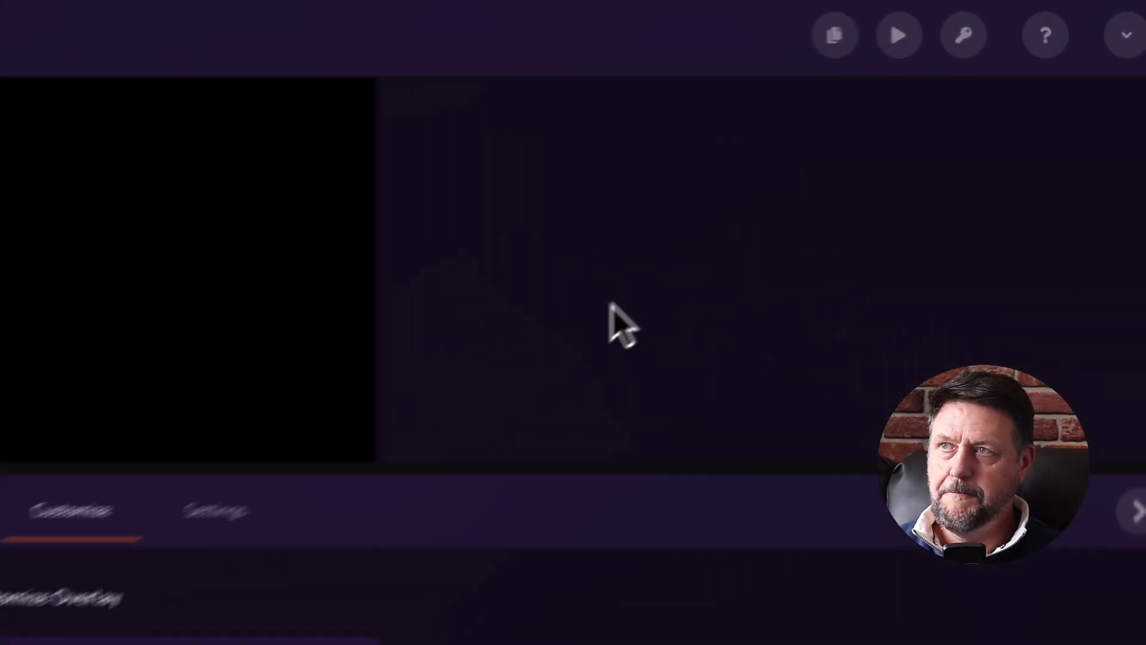
# Copy the scorebug's control URL, then bring up OBS's Docks menu.
pyautogui.moveTo(900, 37)
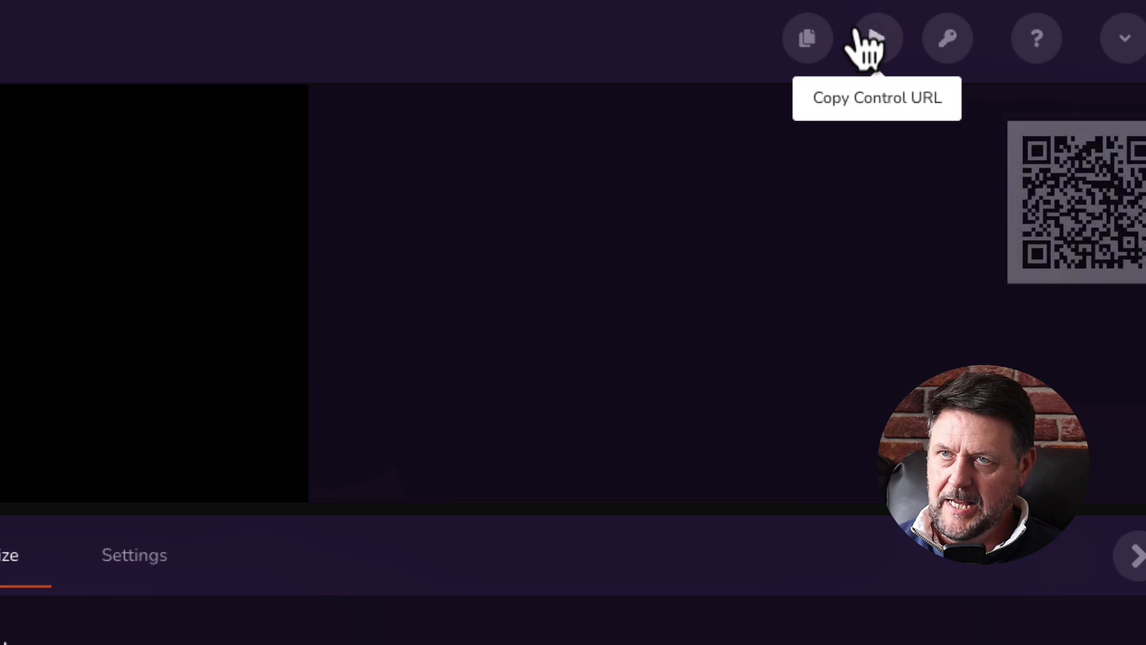
pyautogui.click(887, 41)
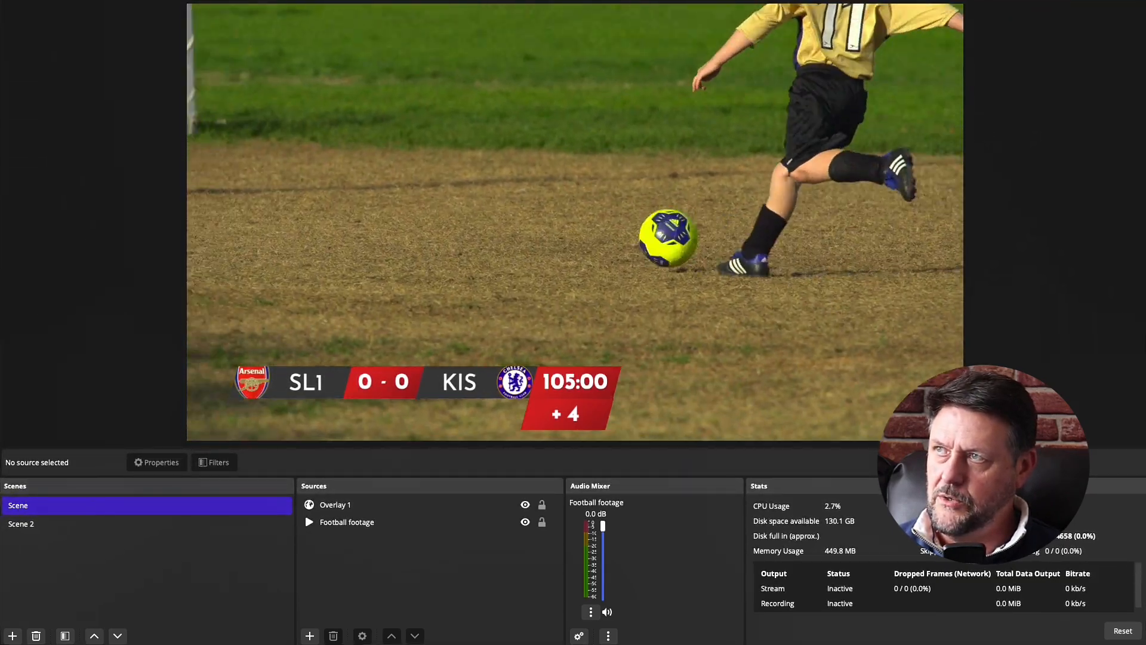
pyautogui.click(71, 0)
# Create custom browser dock 'Soccer Score Control' with the pasted control URL and apply it.
pyautogui.click(157, 1)
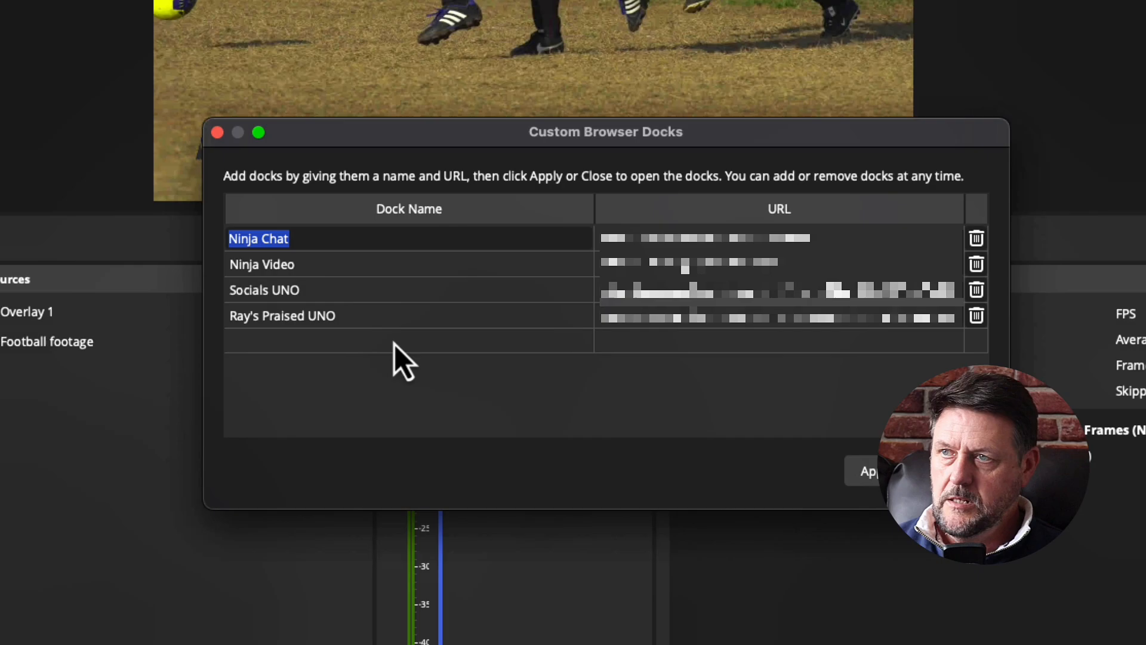
pyautogui.doubleClick(477, 335)
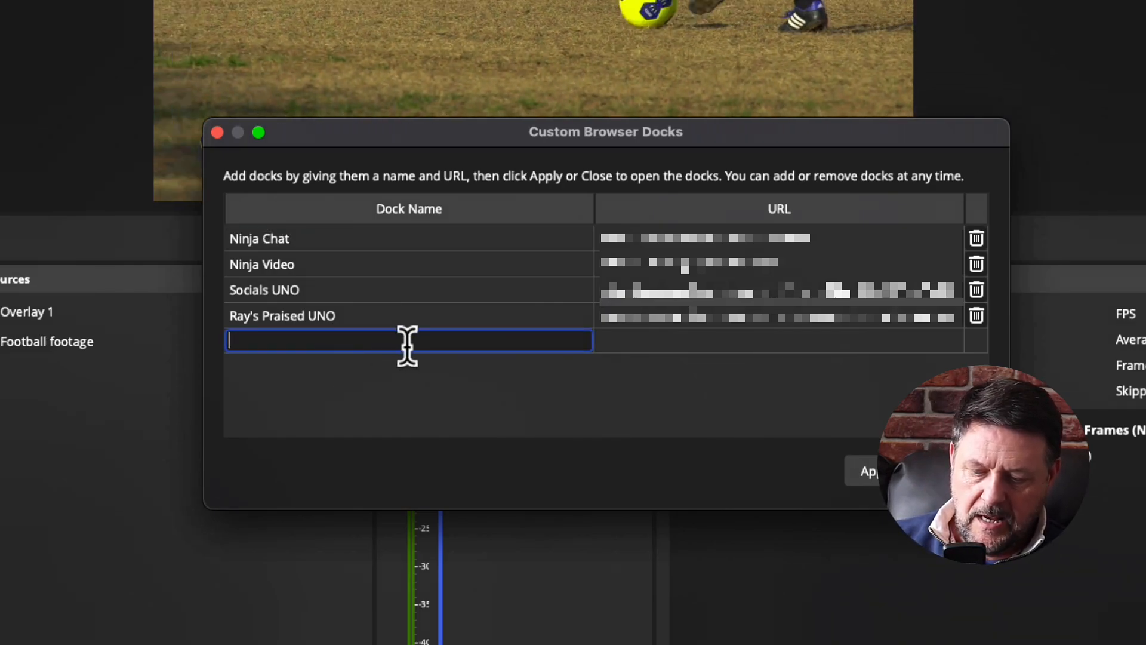
pyautogui.write('Soccer Score Control')
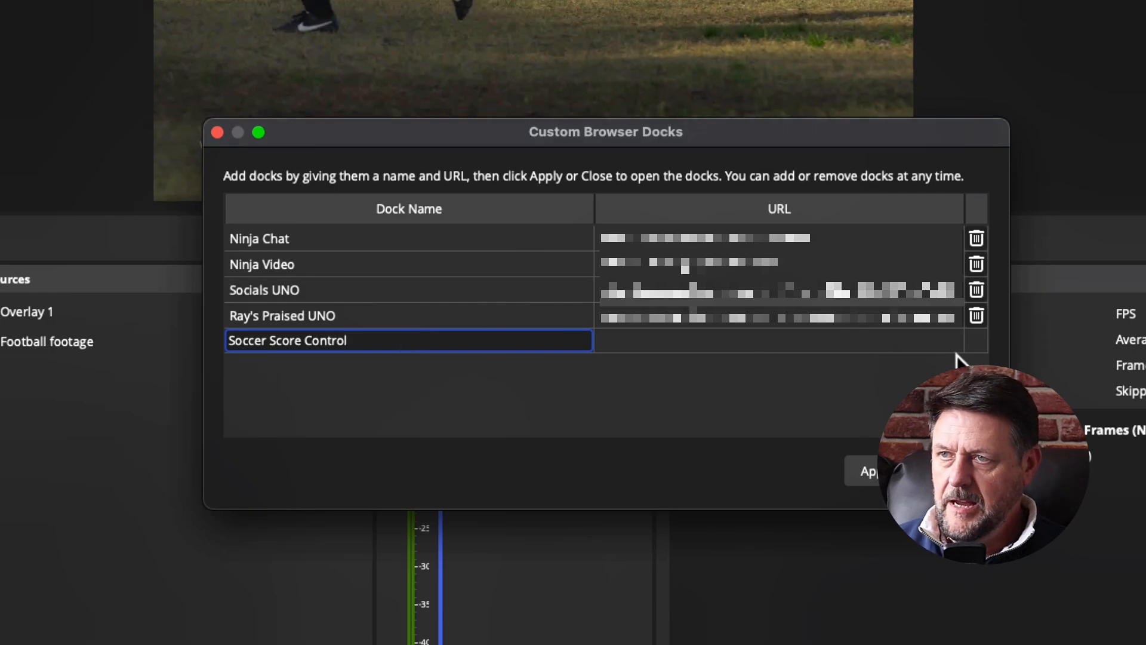
pyautogui.doubleClick(745, 341)
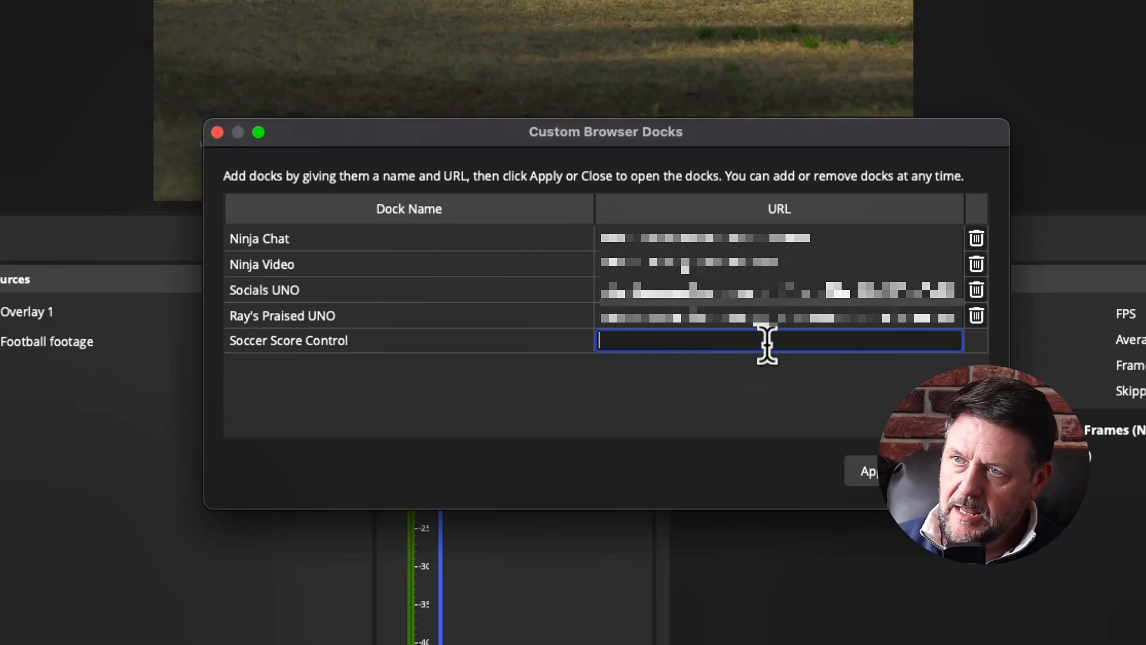
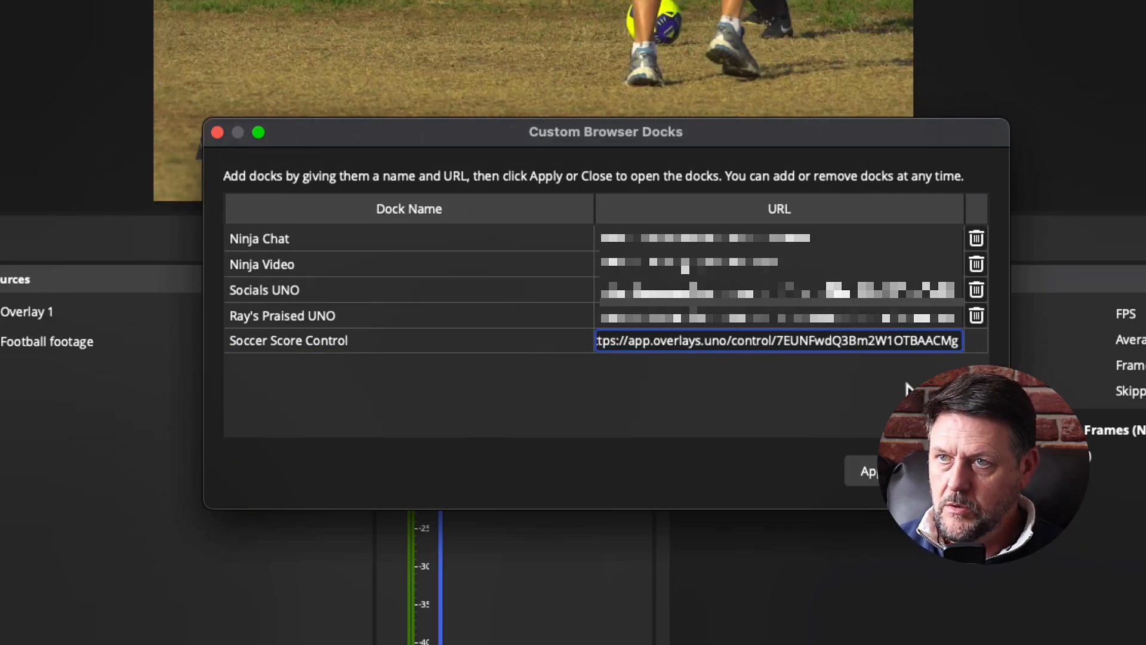
pyautogui.press('Return')
pyautogui.click(869, 471)
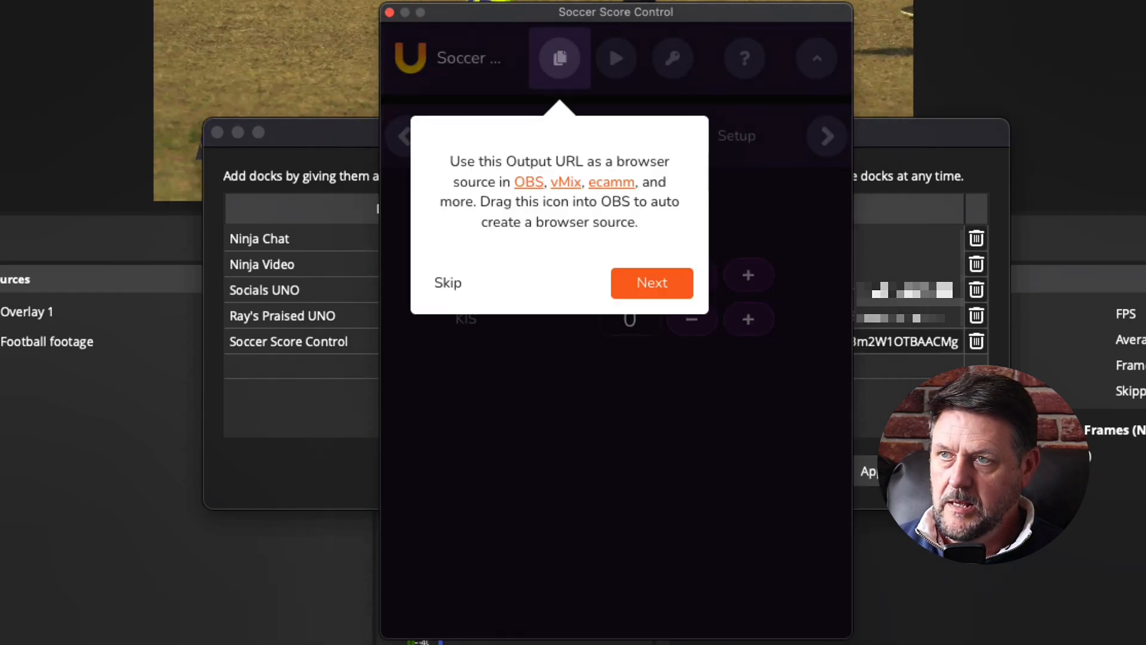
# Skip the overlays.uno tour, dock Soccer Score Control into OBS, and enlarge the preview.
pyautogui.click(952, 472)
pyautogui.click(449, 292)
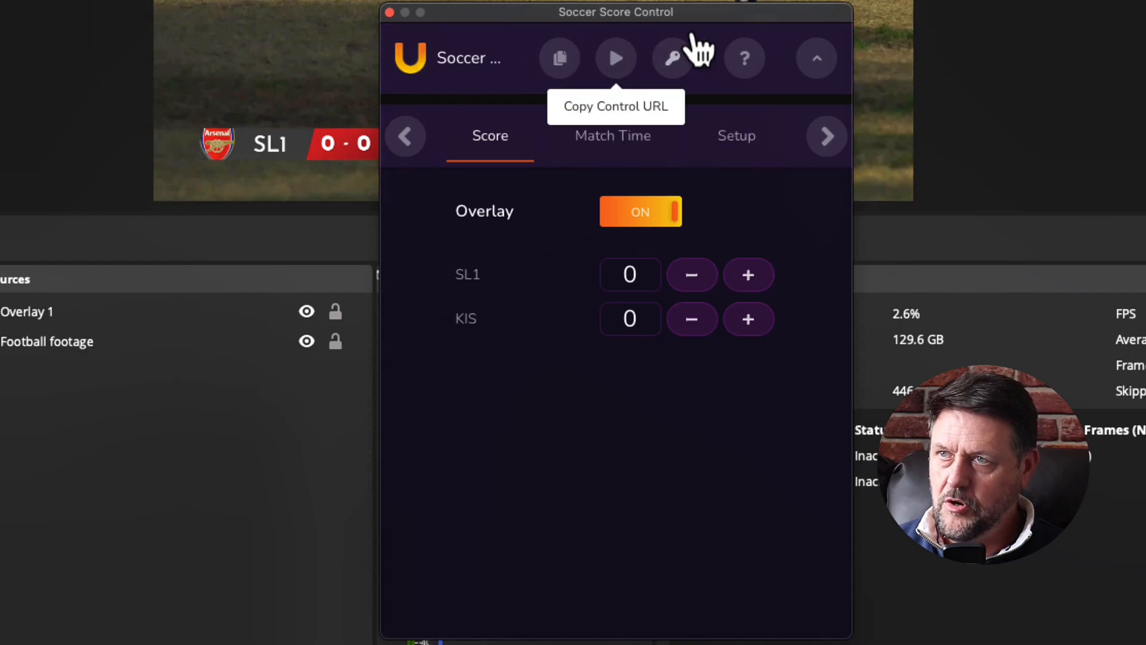
pyautogui.moveTo(724, 20); pyautogui.dragTo(397, 246)
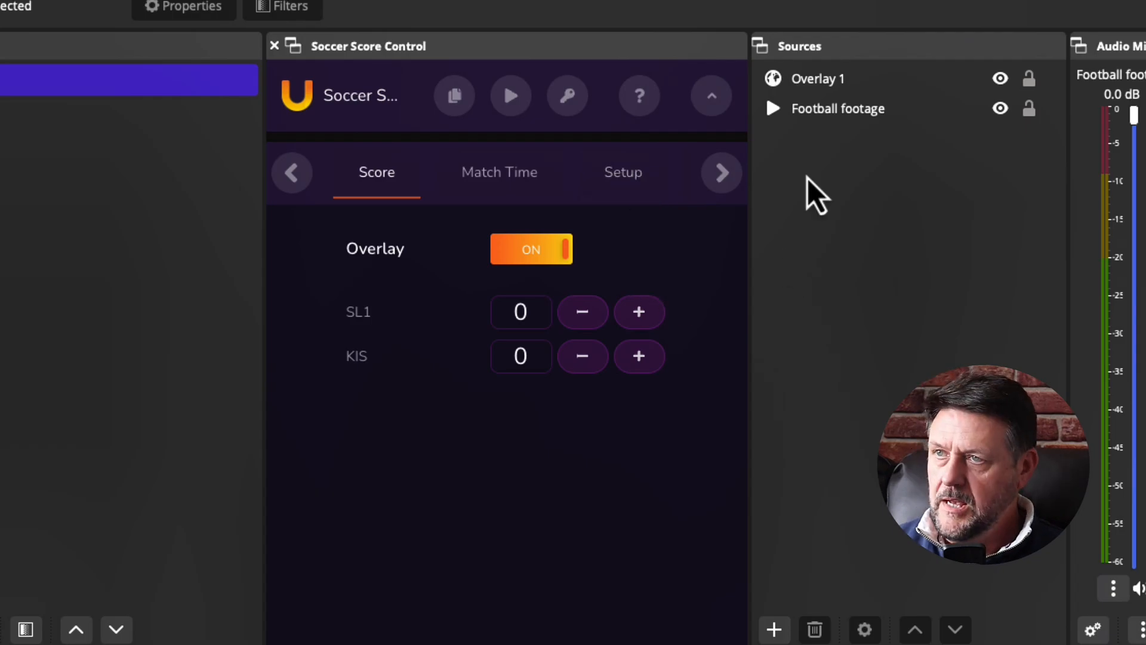
pyautogui.moveTo(775, 28); pyautogui.dragTo(764, 259)
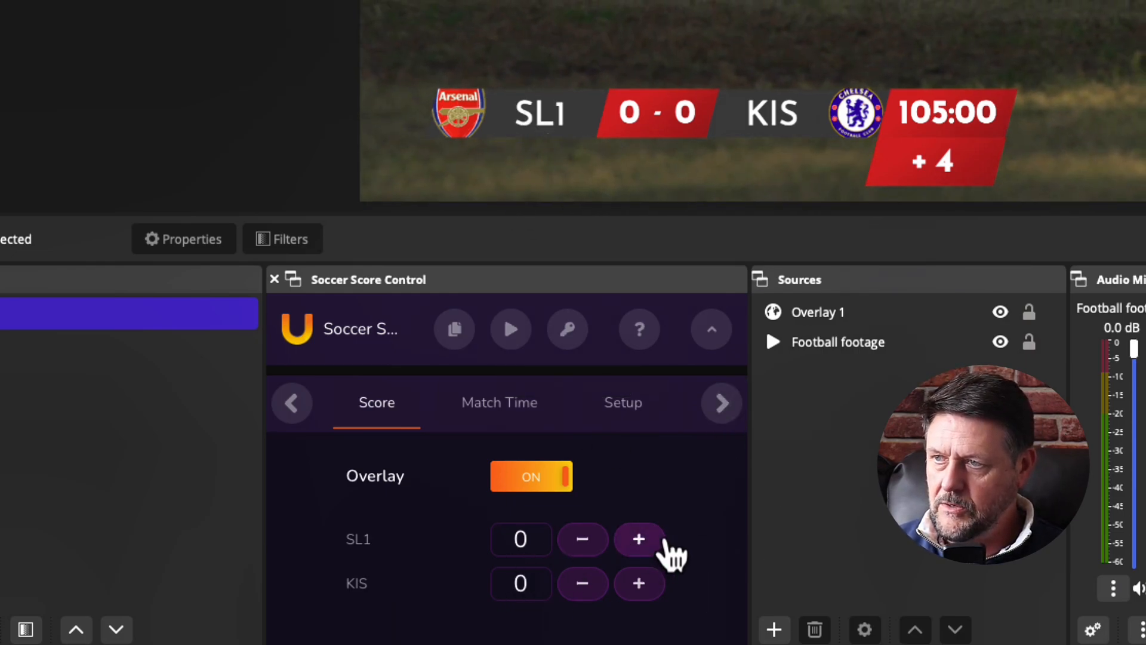
# Add one goal to SL1 and set the match period to 1st Half in the control dock.
pyautogui.click(638, 538)
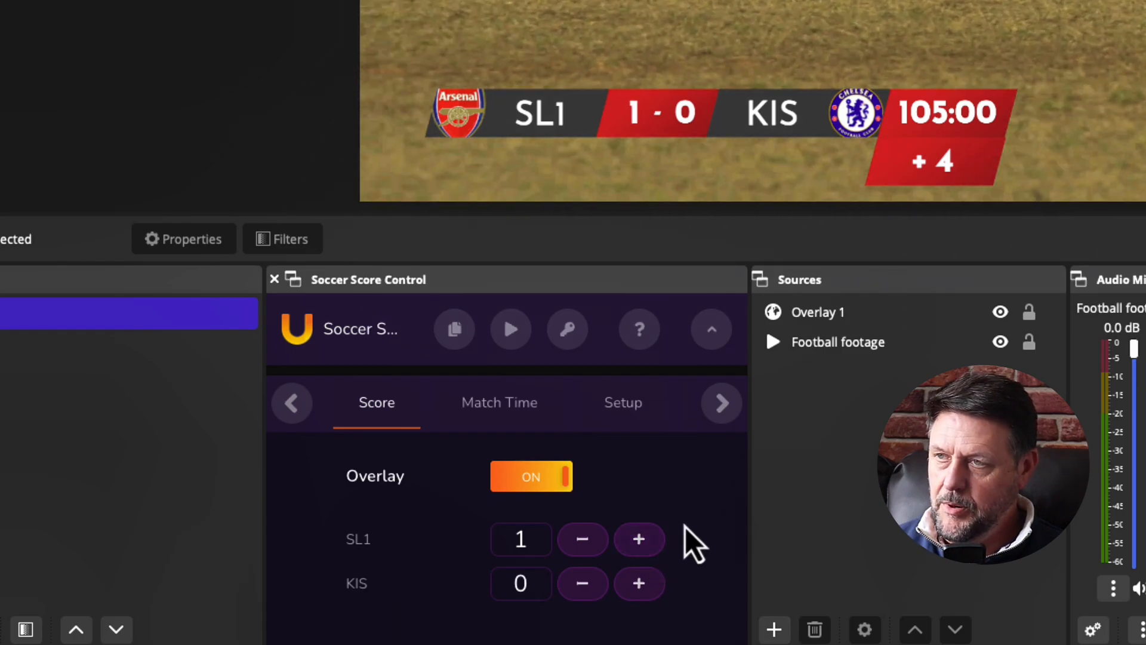
pyautogui.click(499, 406)
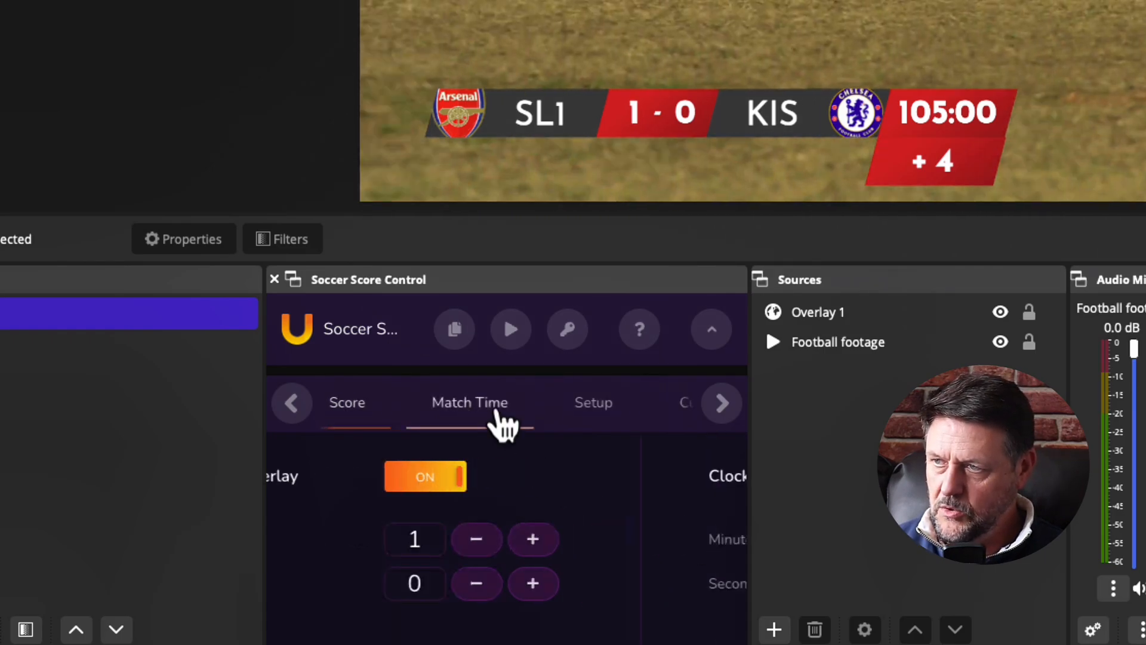
pyautogui.scroll(-3, 597, 553)
pyautogui.scroll(1, 649, 558)
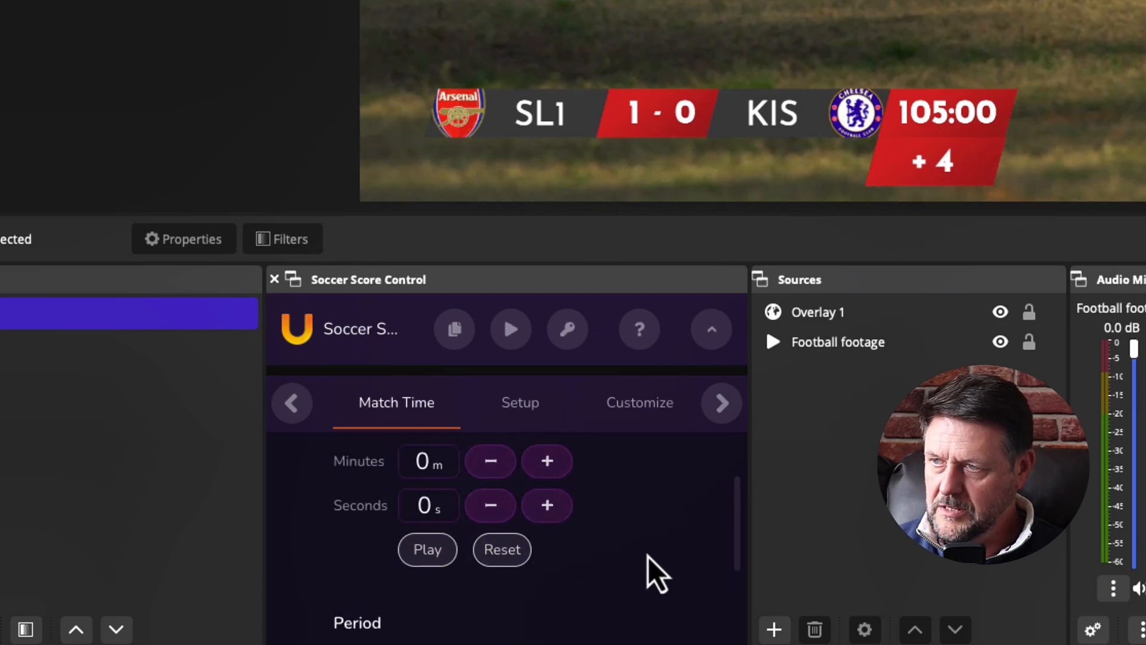
pyautogui.scroll(-3, 653, 561)
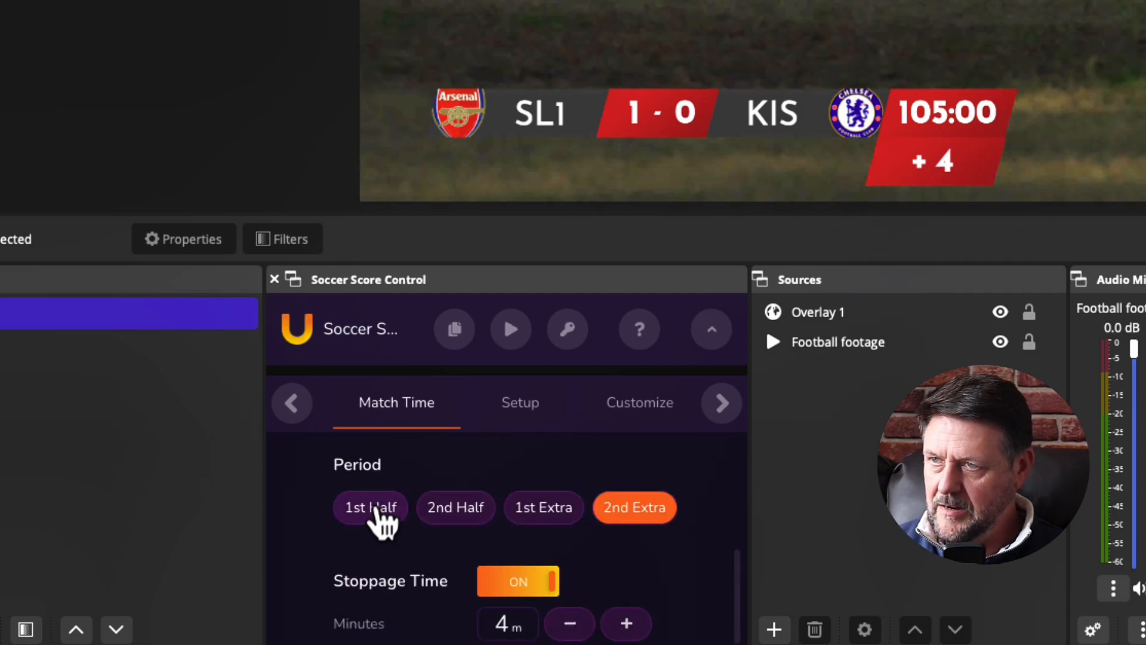
pyautogui.click(376, 509)
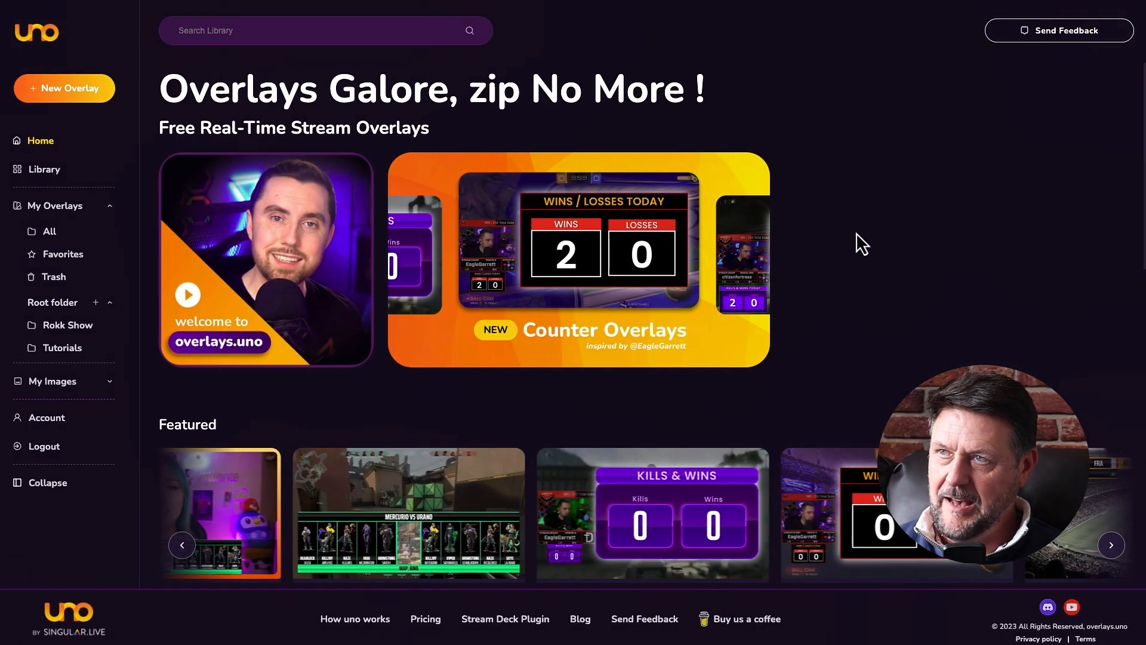
# Open the RSS News Ticker | On Air overlay from the Library's Tutorials folder.
pyautogui.click(43, 173)
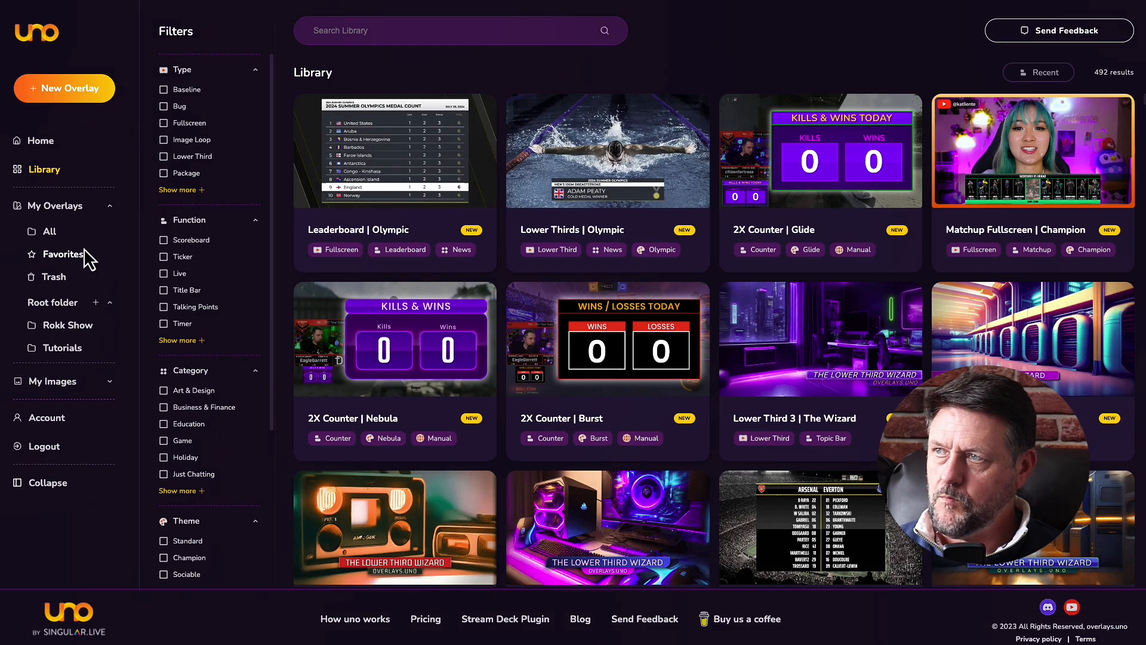
pyautogui.click(62, 348)
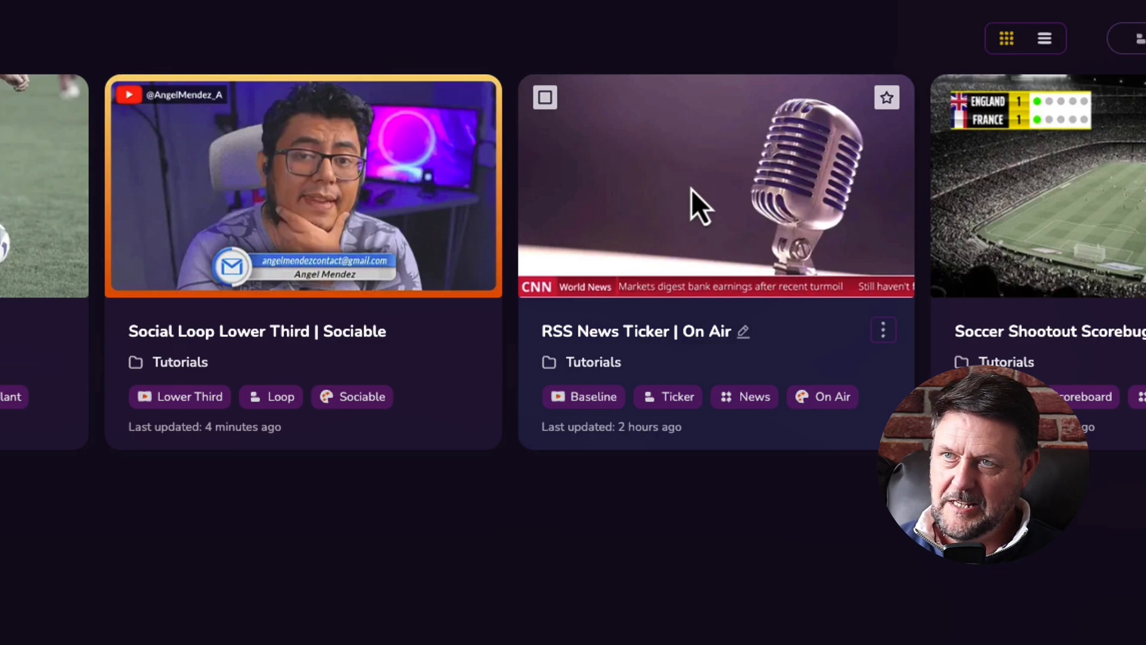
pyautogui.click(883, 331)
pyautogui.click(788, 363)
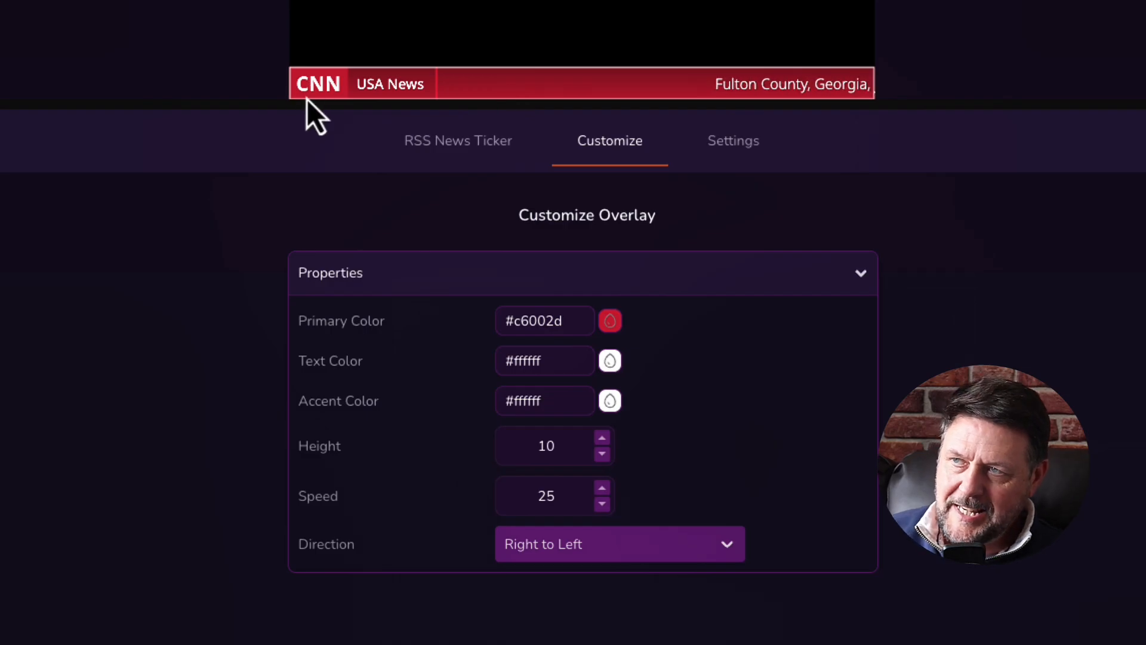
# Switch the ticker's news feed to SKY UK-World.
pyautogui.click(452, 148)
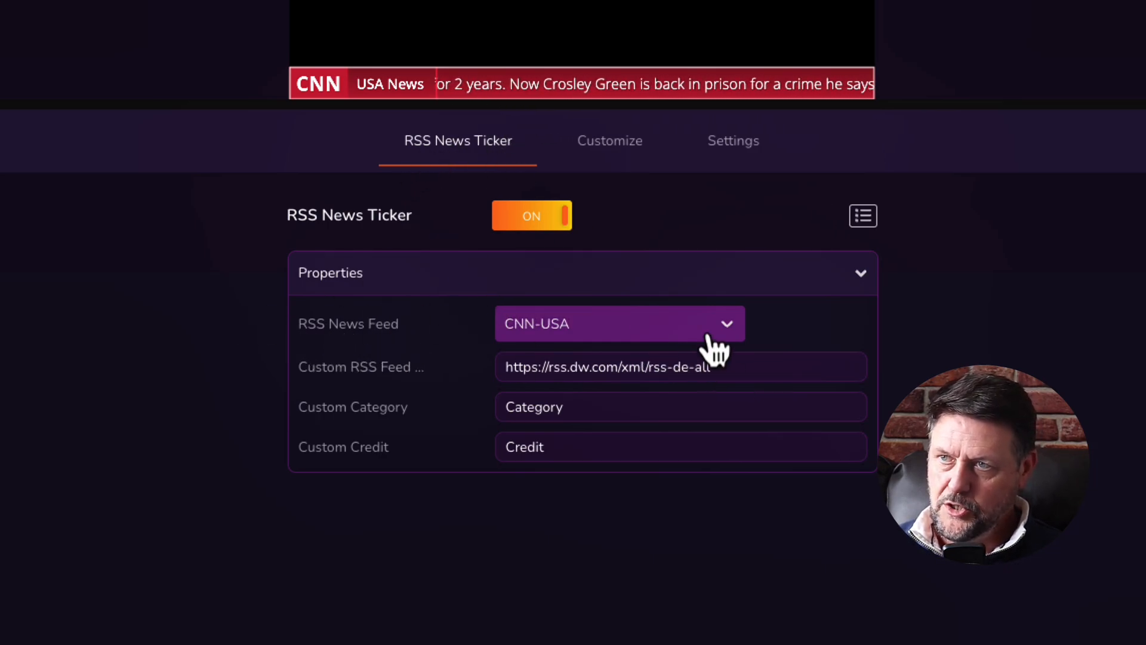
pyautogui.click(731, 326)
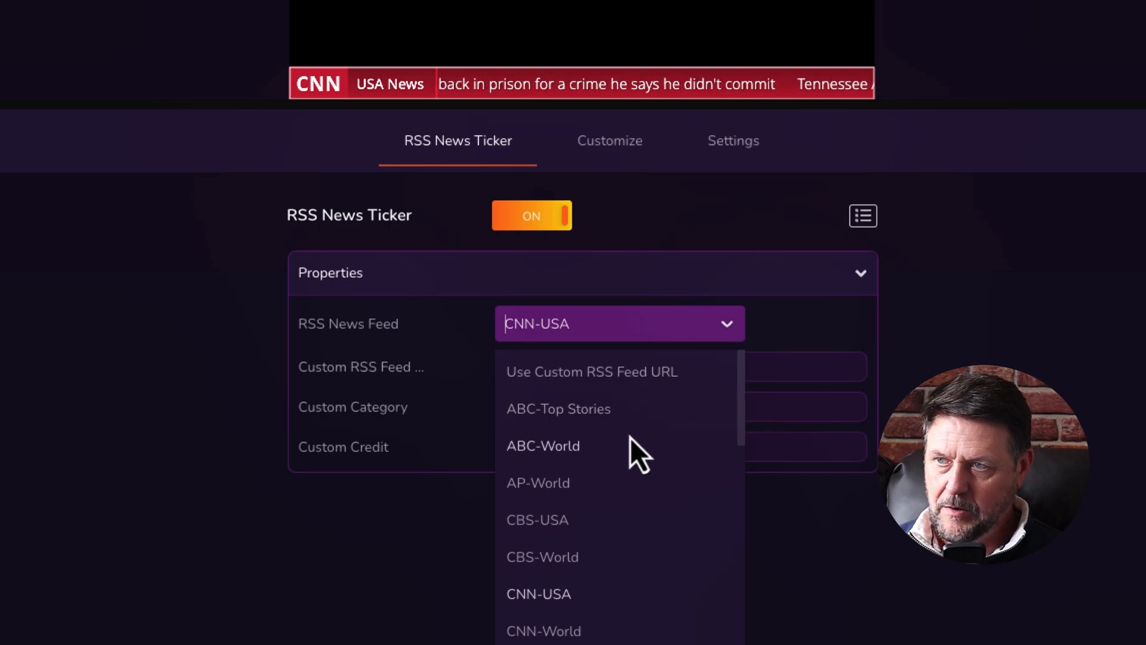
pyautogui.scroll(-9, 631, 440)
pyautogui.scroll(-2, 630, 441)
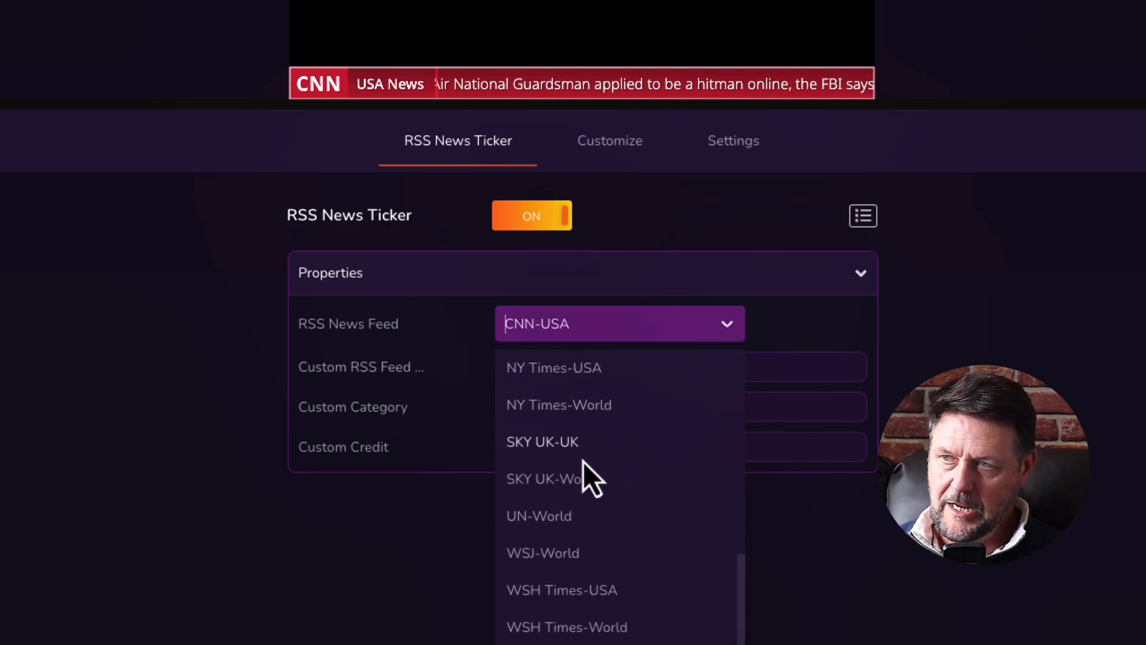
pyautogui.click(576, 481)
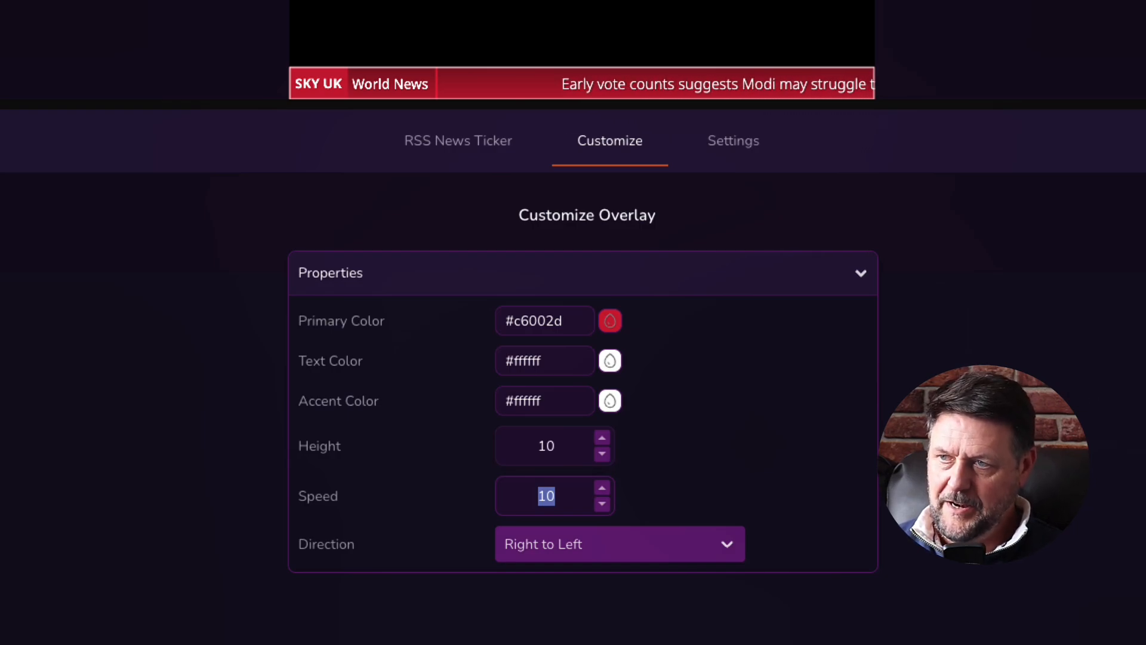
# Make the ticker scroll left to right and copy its output URL.
pyautogui.click(692, 544)
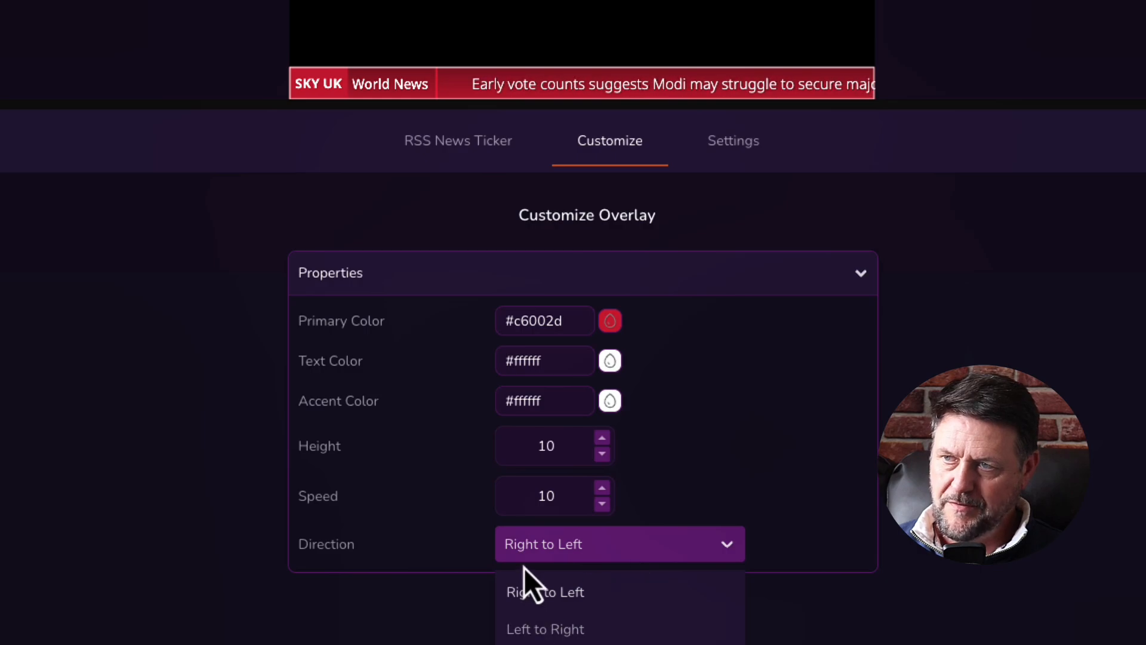
pyautogui.click(536, 636)
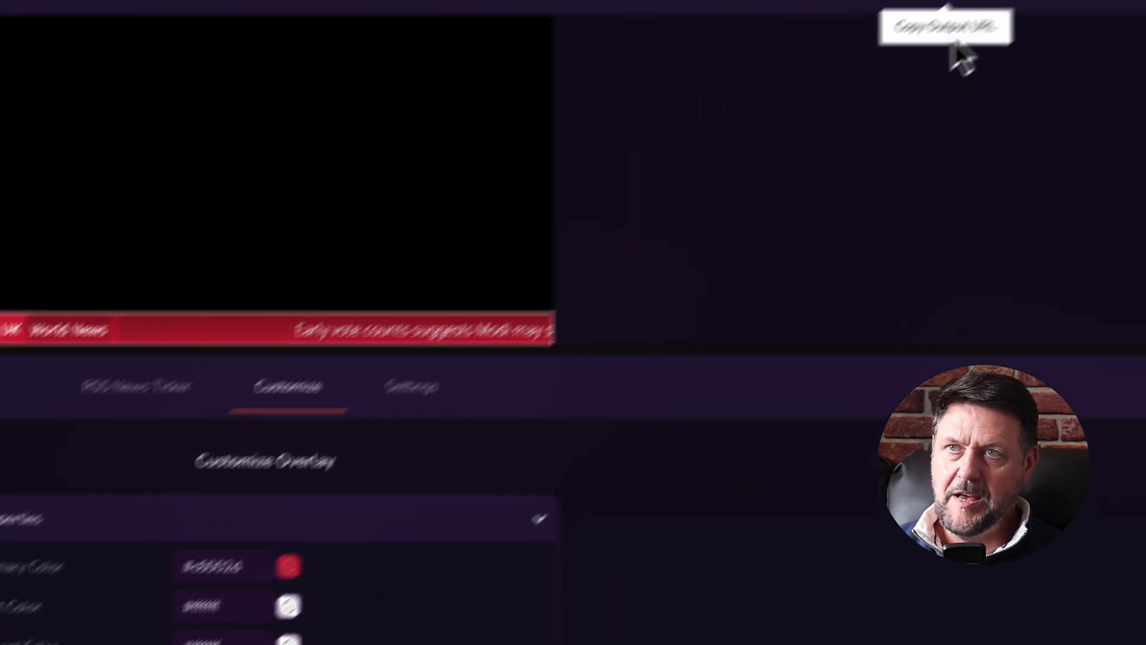
pyautogui.click(879, 37)
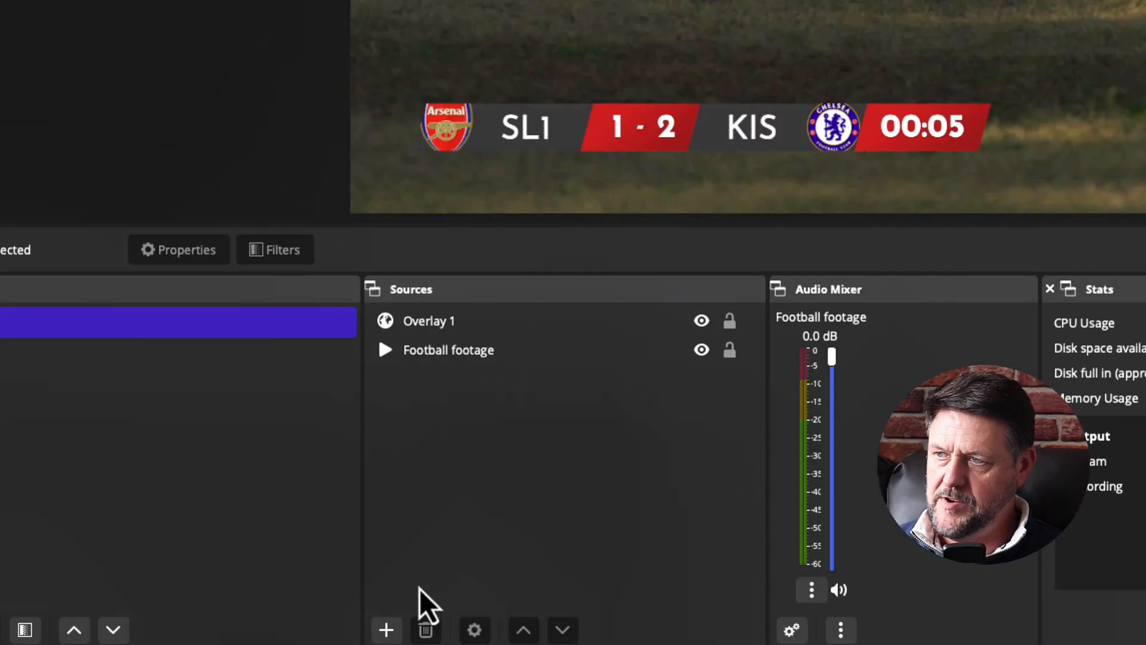
# Add a 'CNN News' browser source with the ticker URL at width 1920, and reposition the scorebug above it.
pyautogui.click(365, 630)
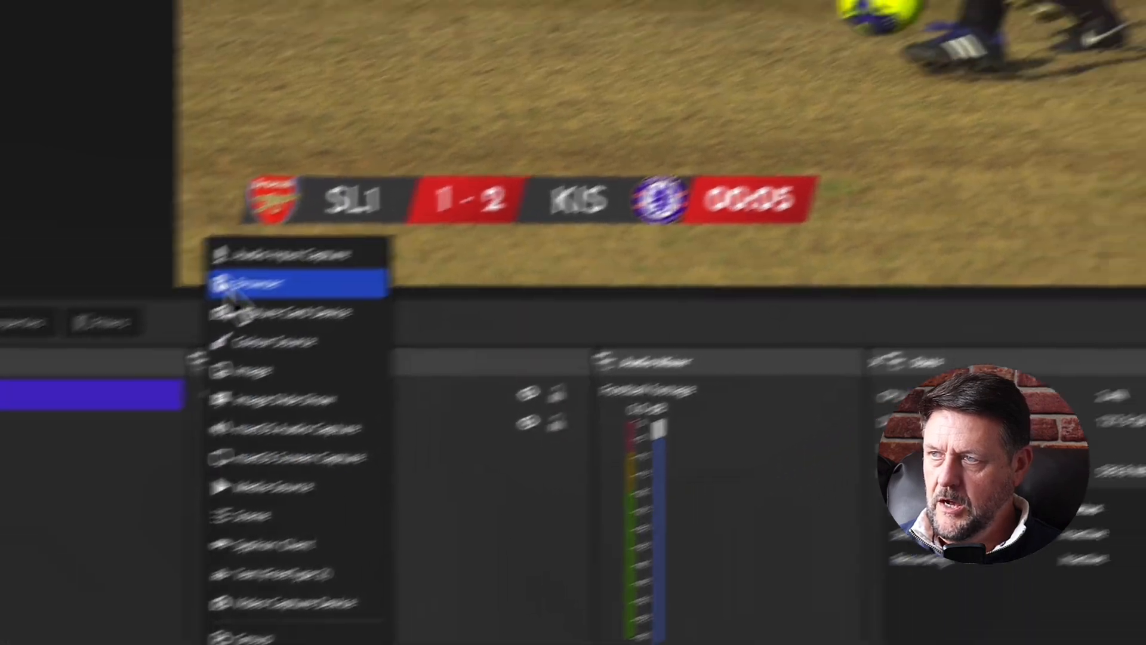
pyautogui.click(431, 211)
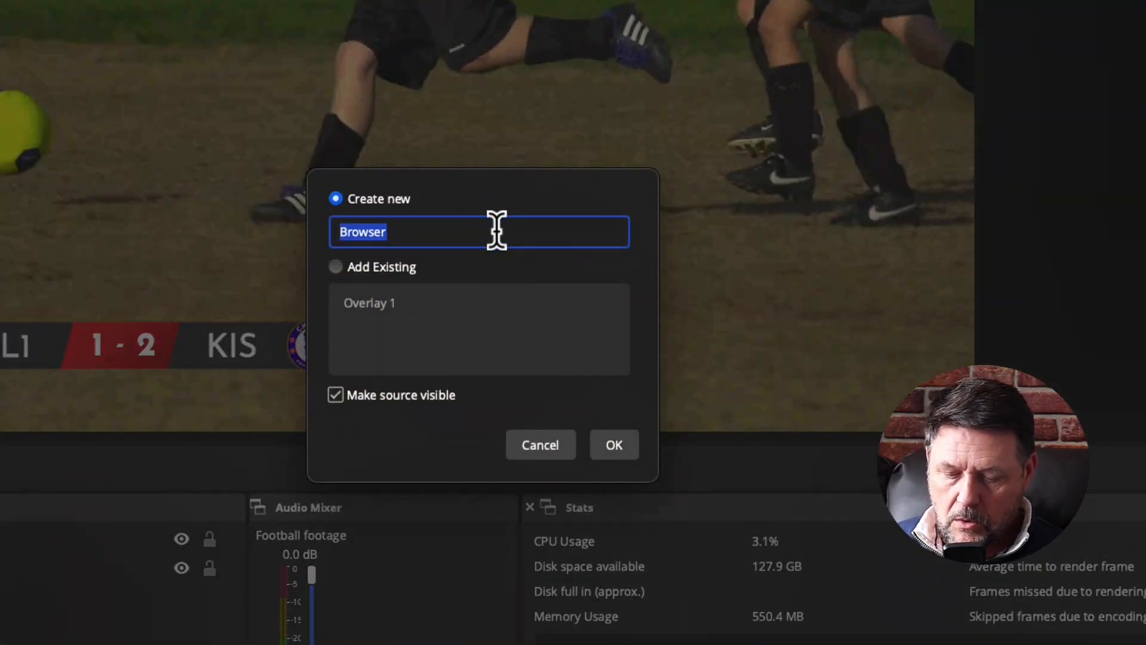
pyautogui.write('CNN News')
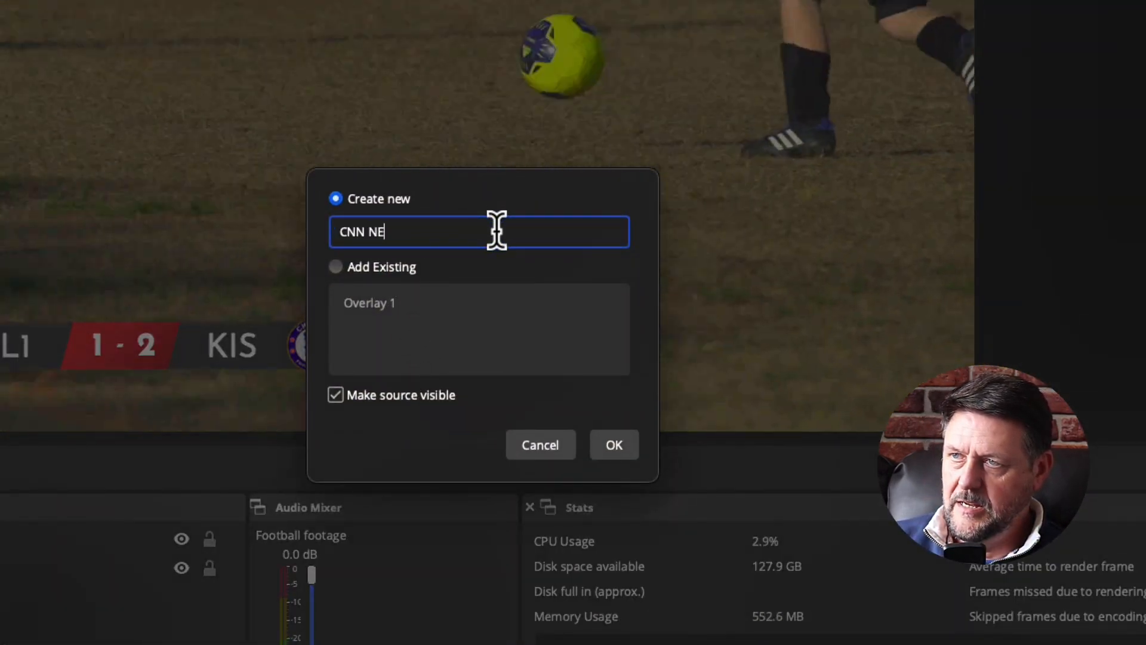
pyautogui.click(614, 445)
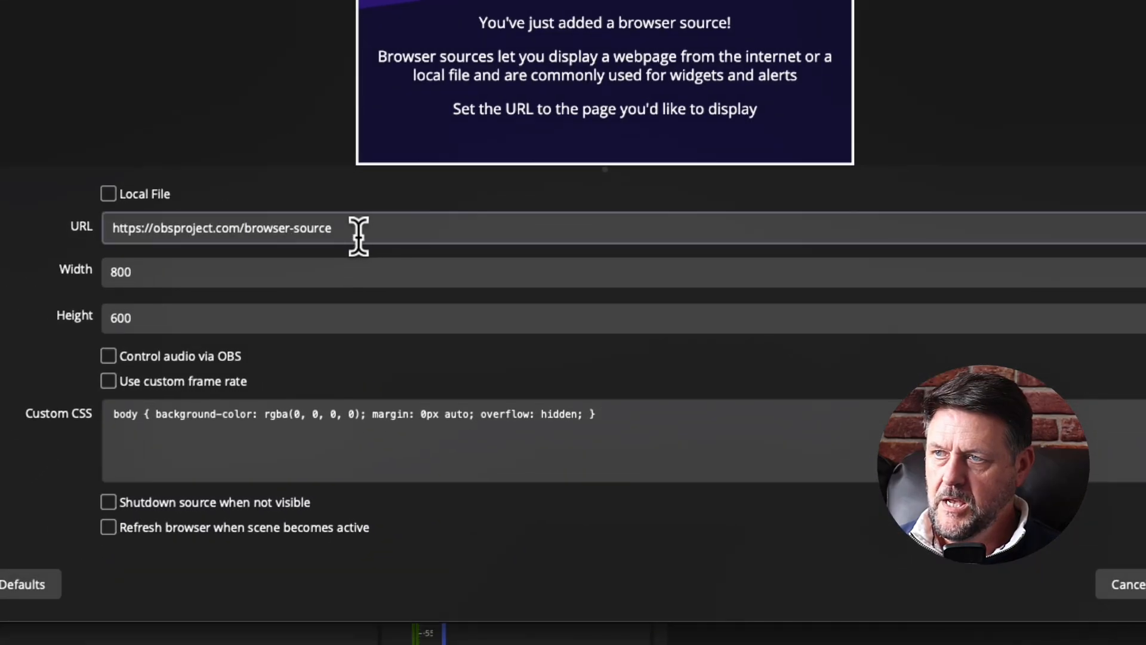
pyautogui.moveTo(358, 236); pyautogui.dragTo(51, 200)
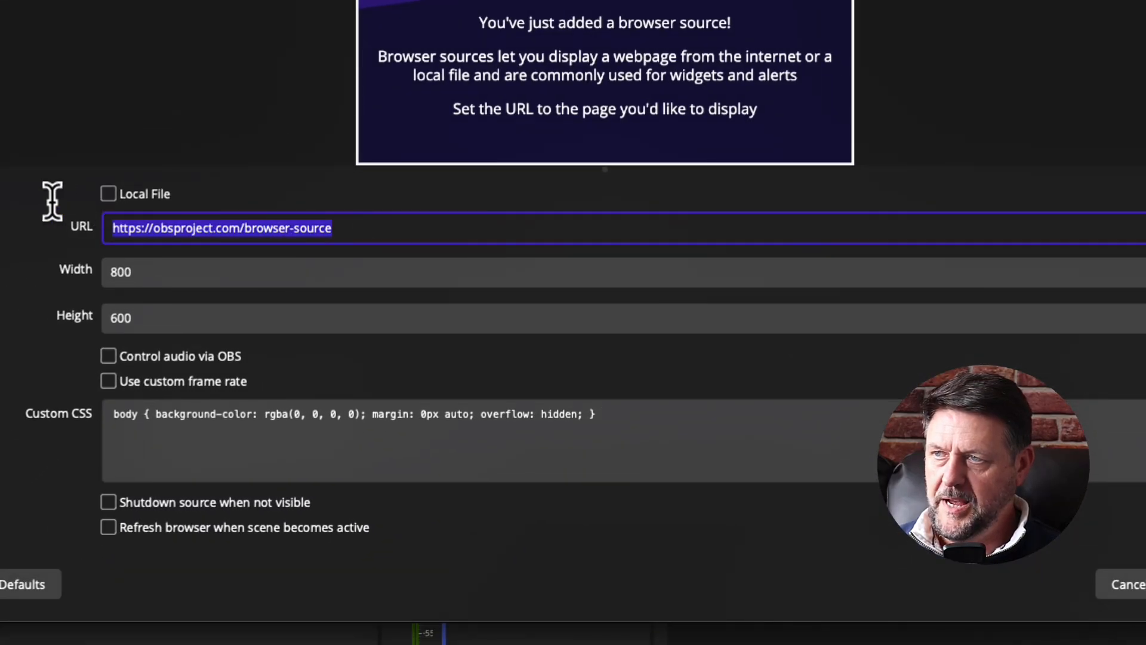
pyautogui.hotkey('ctrl', 'v')
pyautogui.press('Tab')
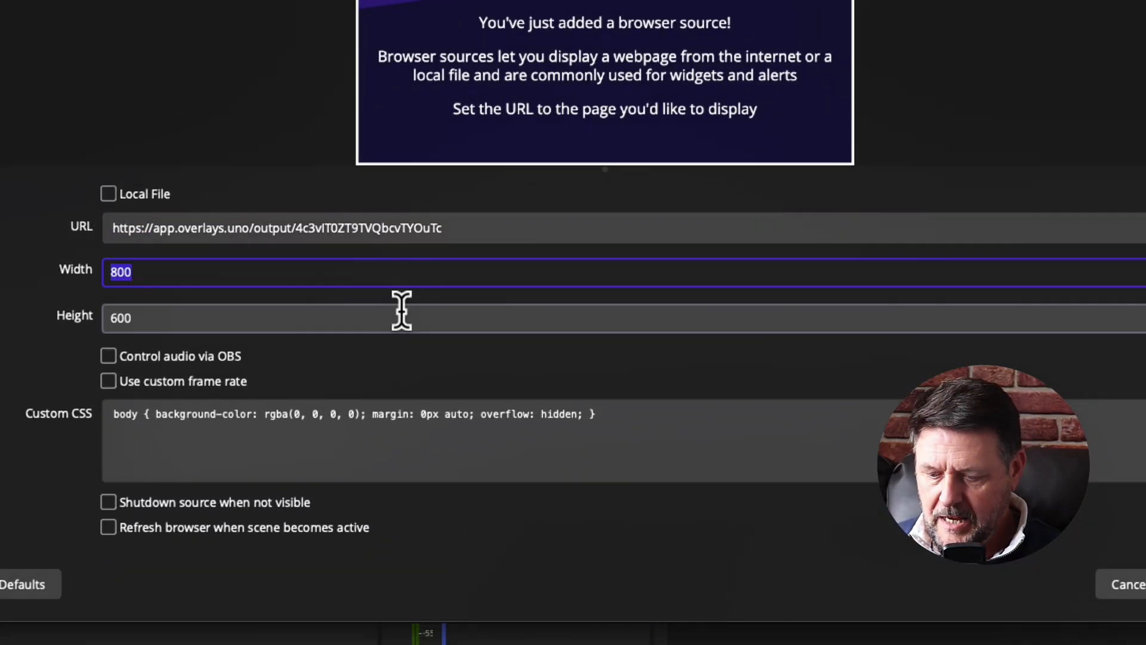
pyautogui.write('1920')
pyautogui.press('Tab')
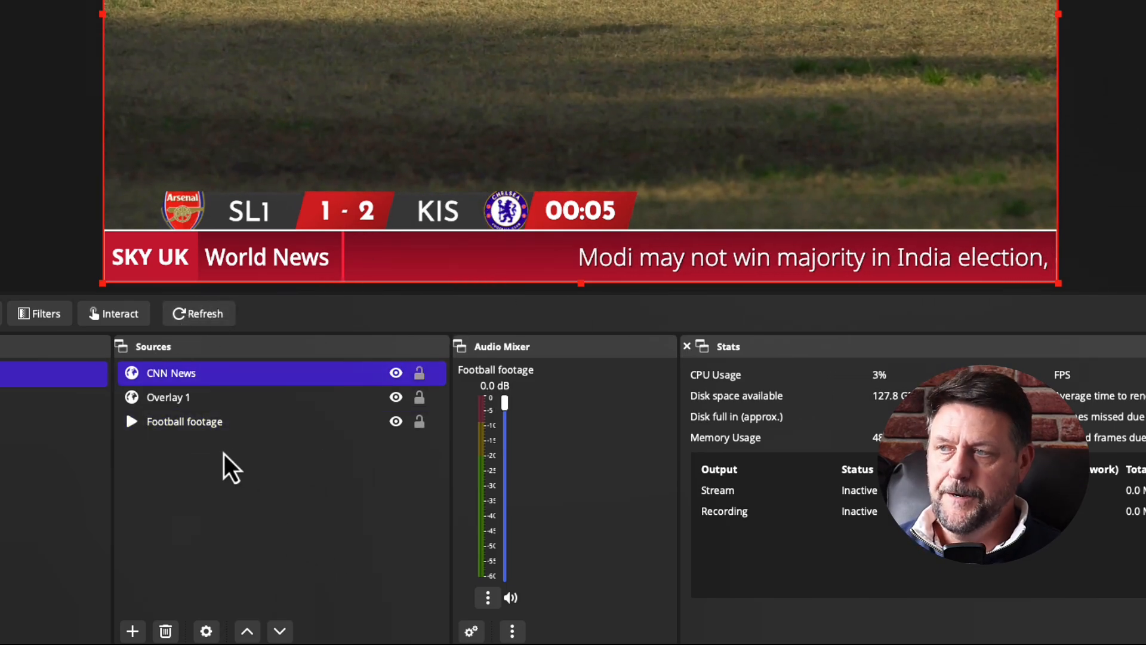
pyautogui.click(220, 396)
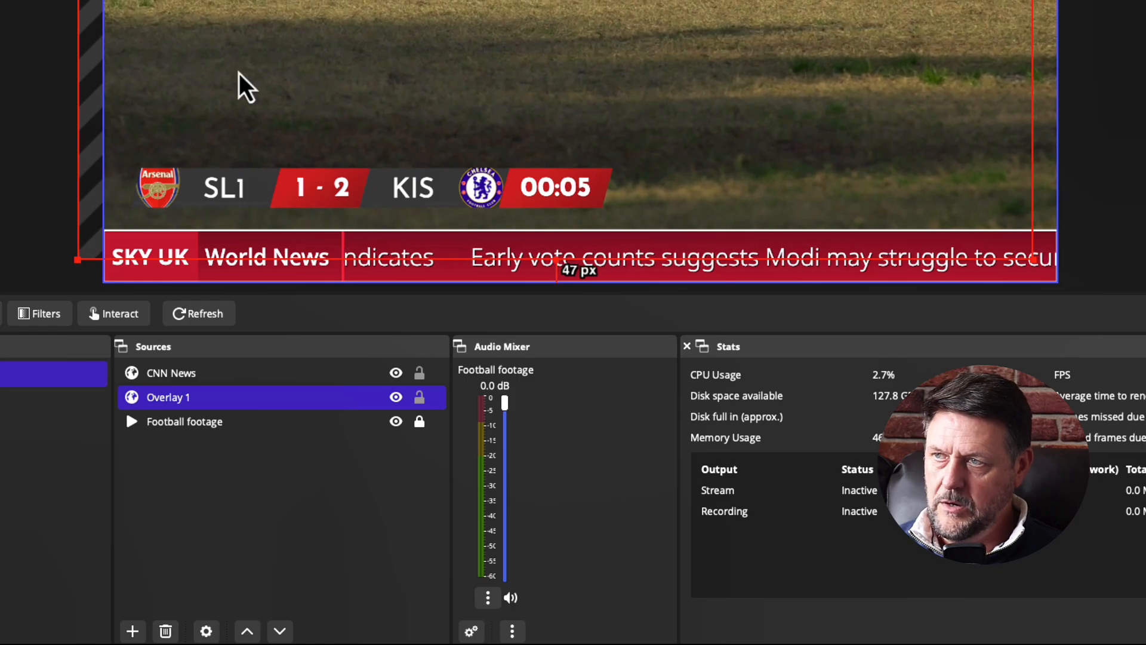
pyautogui.click(222, 597)
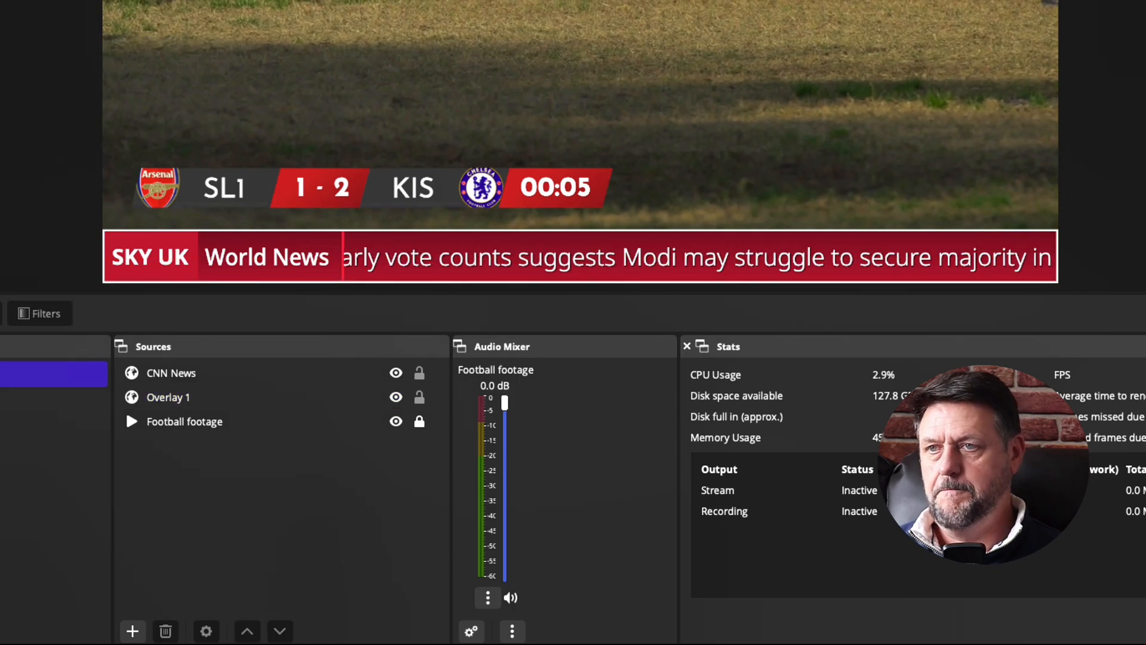